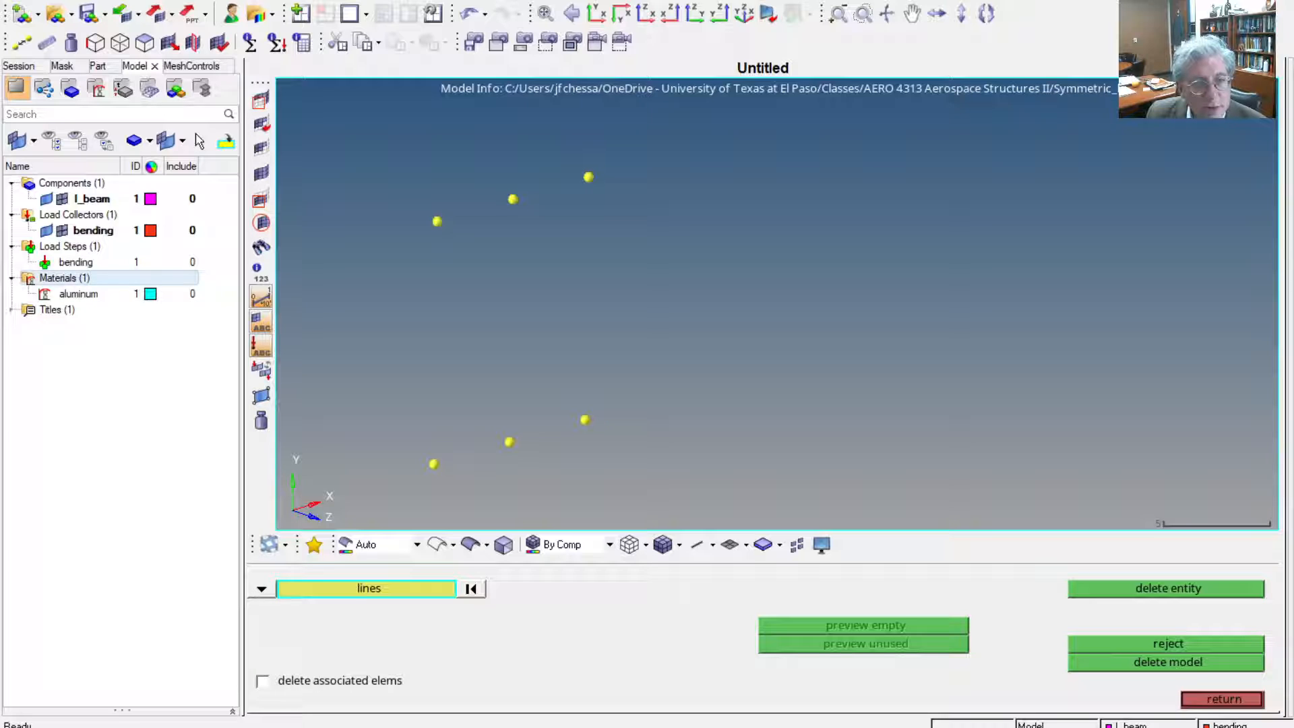
Review the settings of the aluminum material, the I_beam component and the bending load collector
{"action": "left_click", "coordinate": [78, 293]}
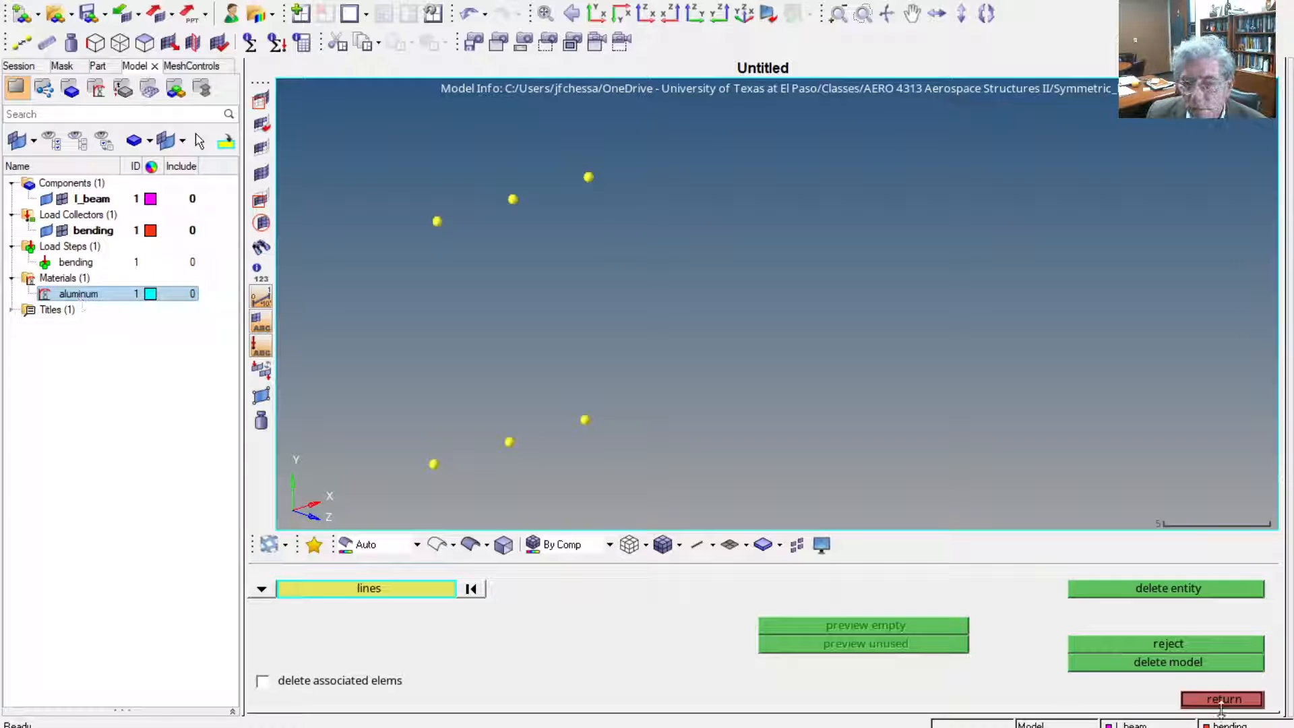
{"action": "left_click", "coordinate": [1222, 701]}
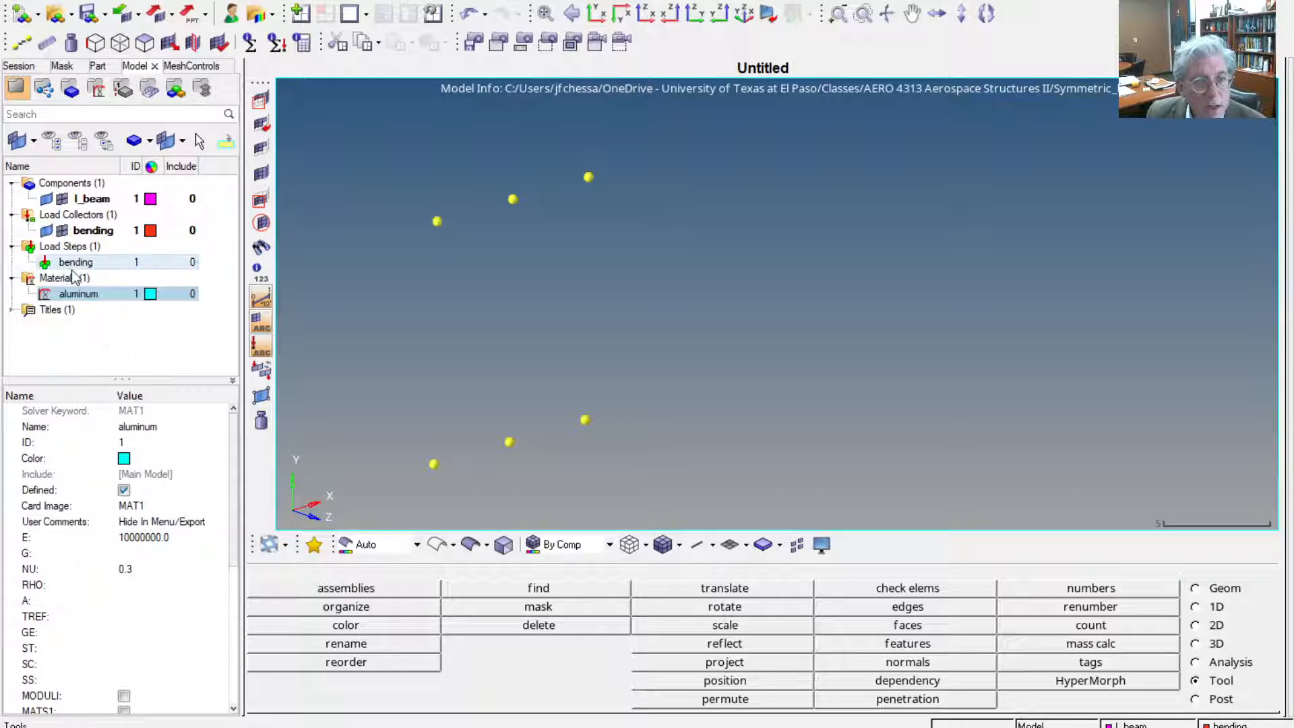
{"action": "left_click", "coordinate": [97, 199]}
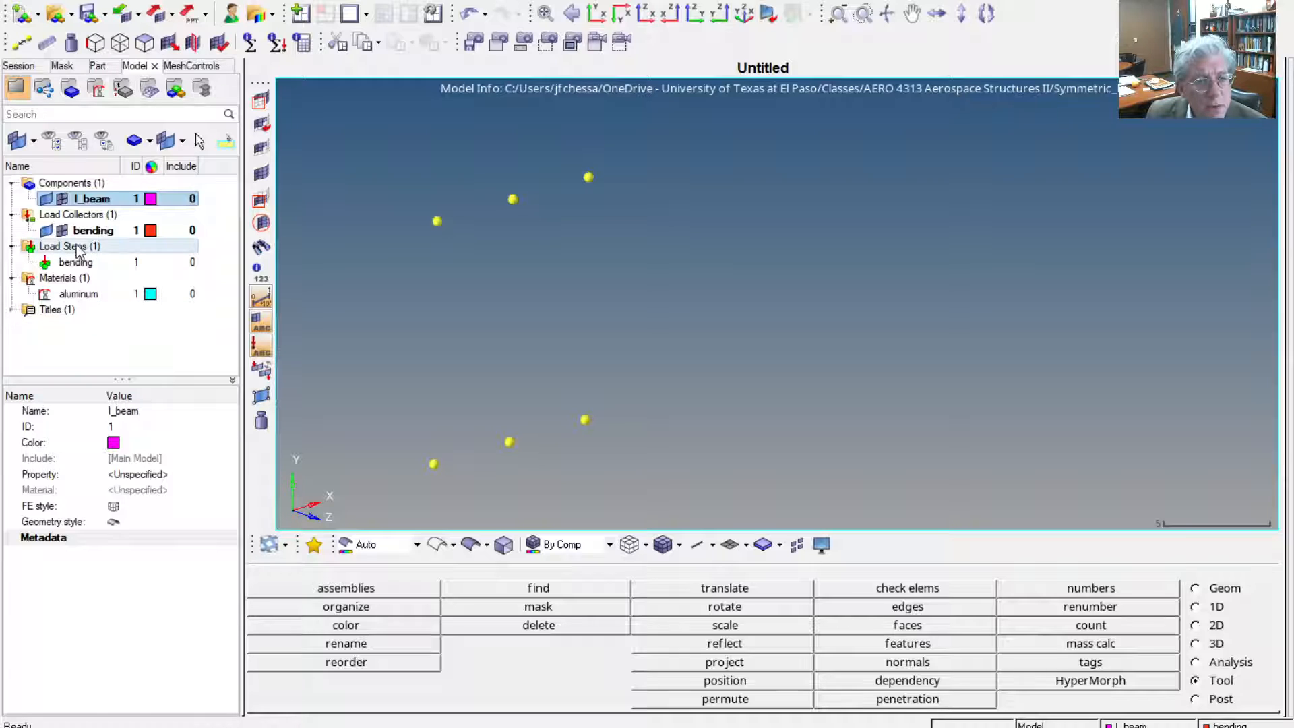
{"action": "left_click", "coordinate": [89, 231]}
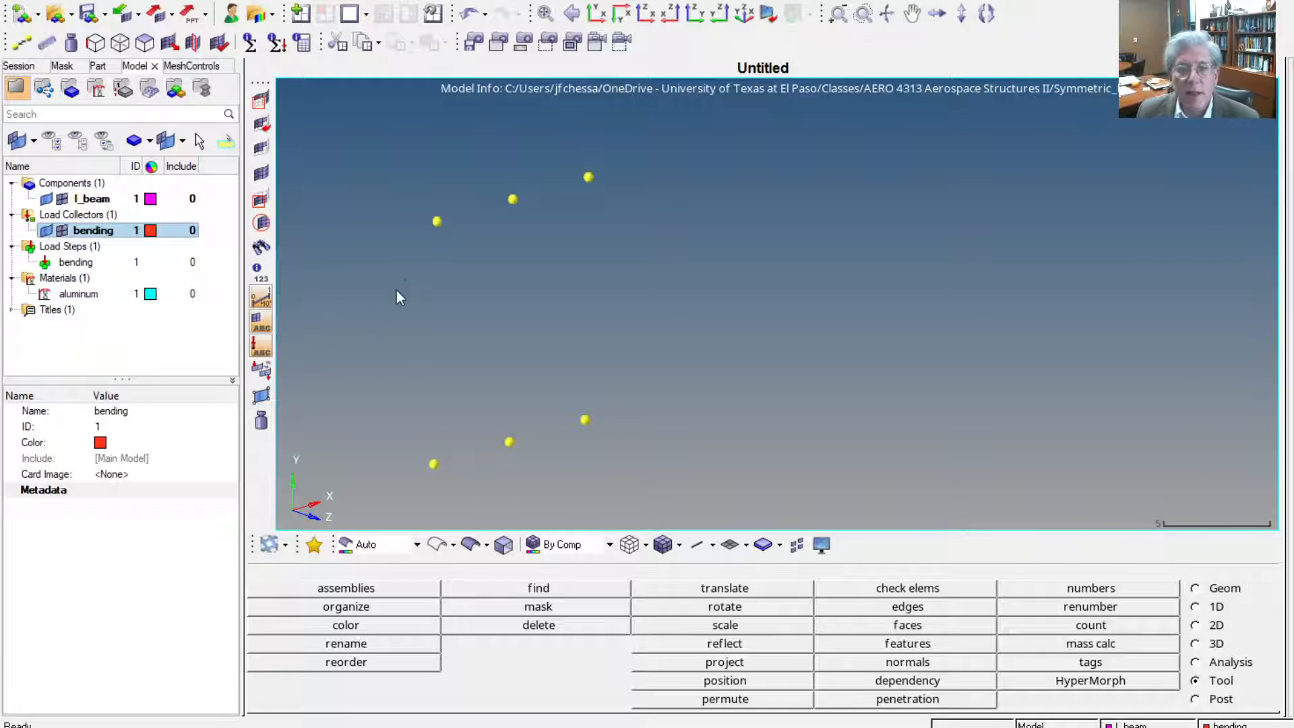
Create a PSHELL property and name it ".06 thk shell"
{"action": "left_click", "coordinate": [174, 351]}
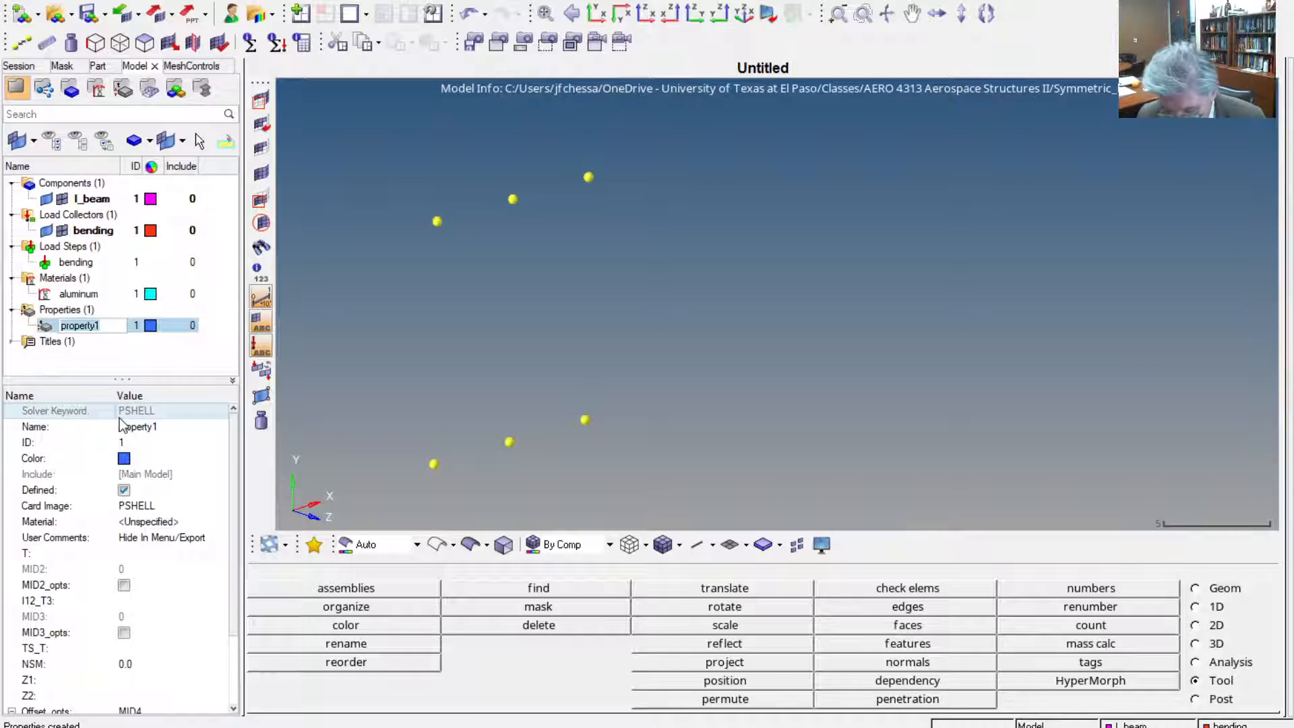
{"action": "type", "text": ".06 t"}
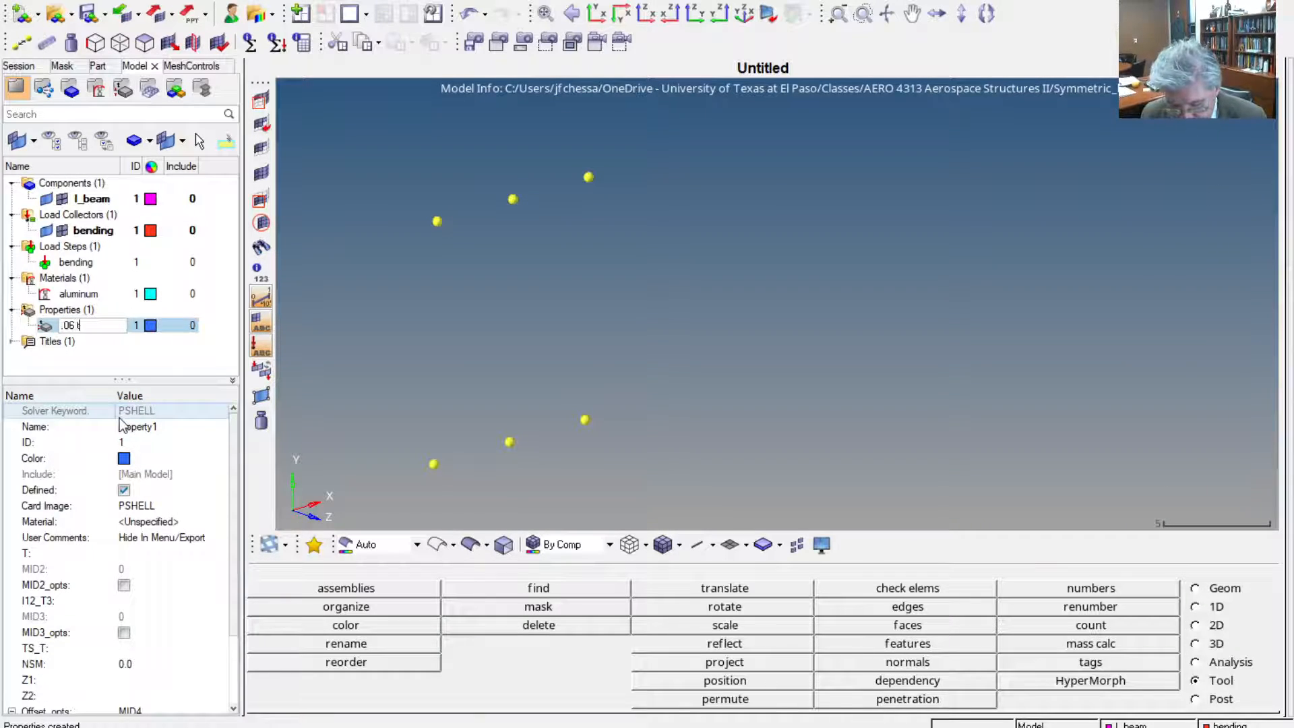
{"action": "type", "text": "hik"}
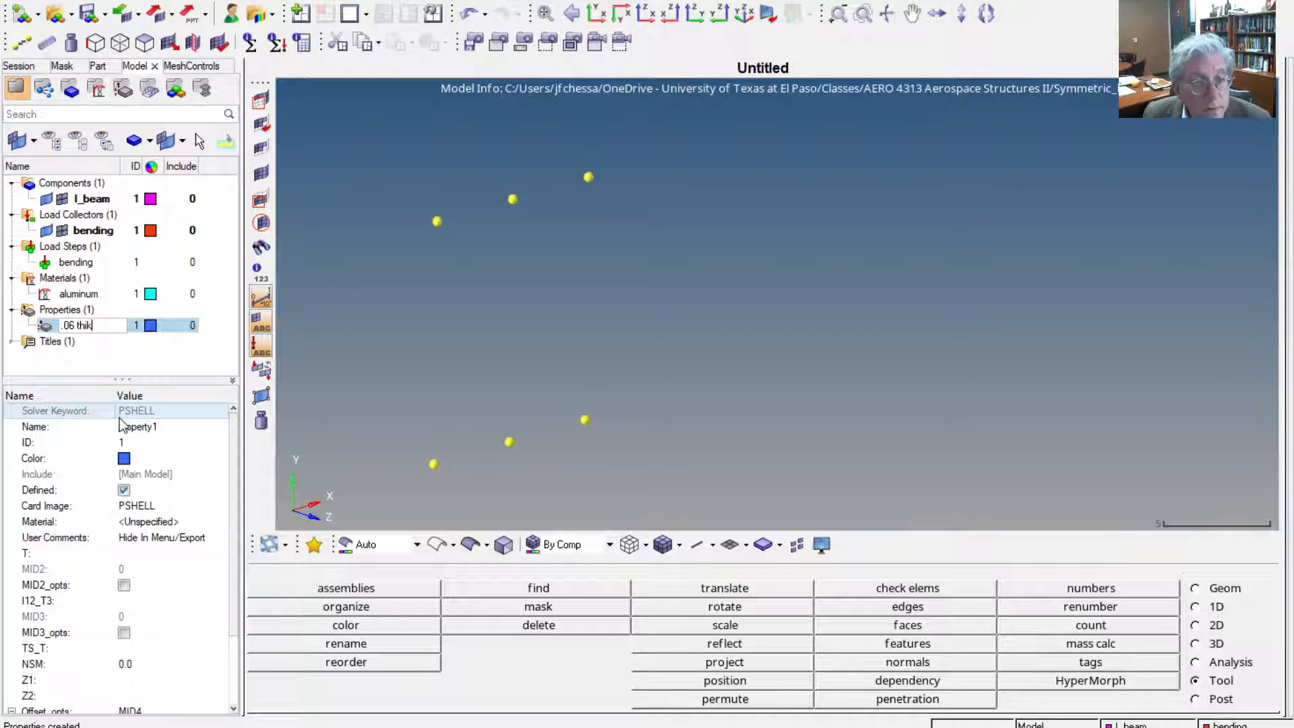
{"action": "key", "text": "BackSpace"}
{"action": "key", "text": "BackSpace"}
{"action": "type", "text": "k"}
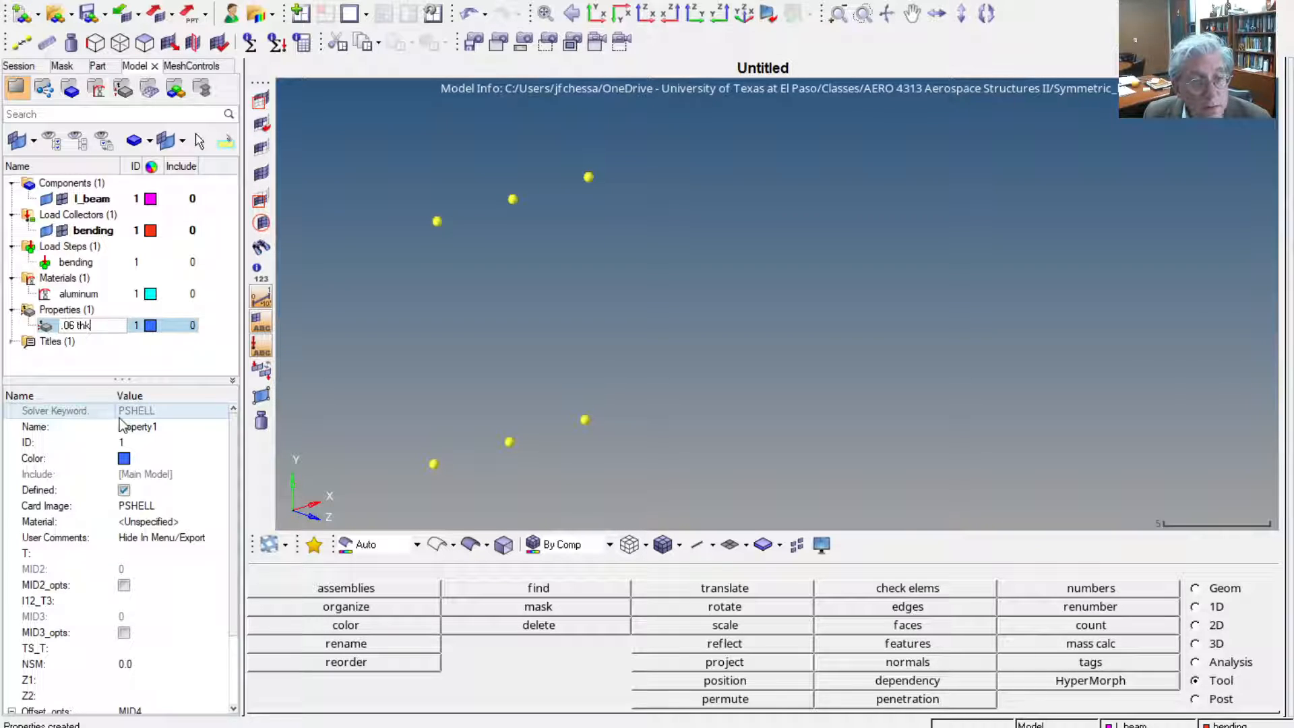
{"action": "type", "text": " shell"}
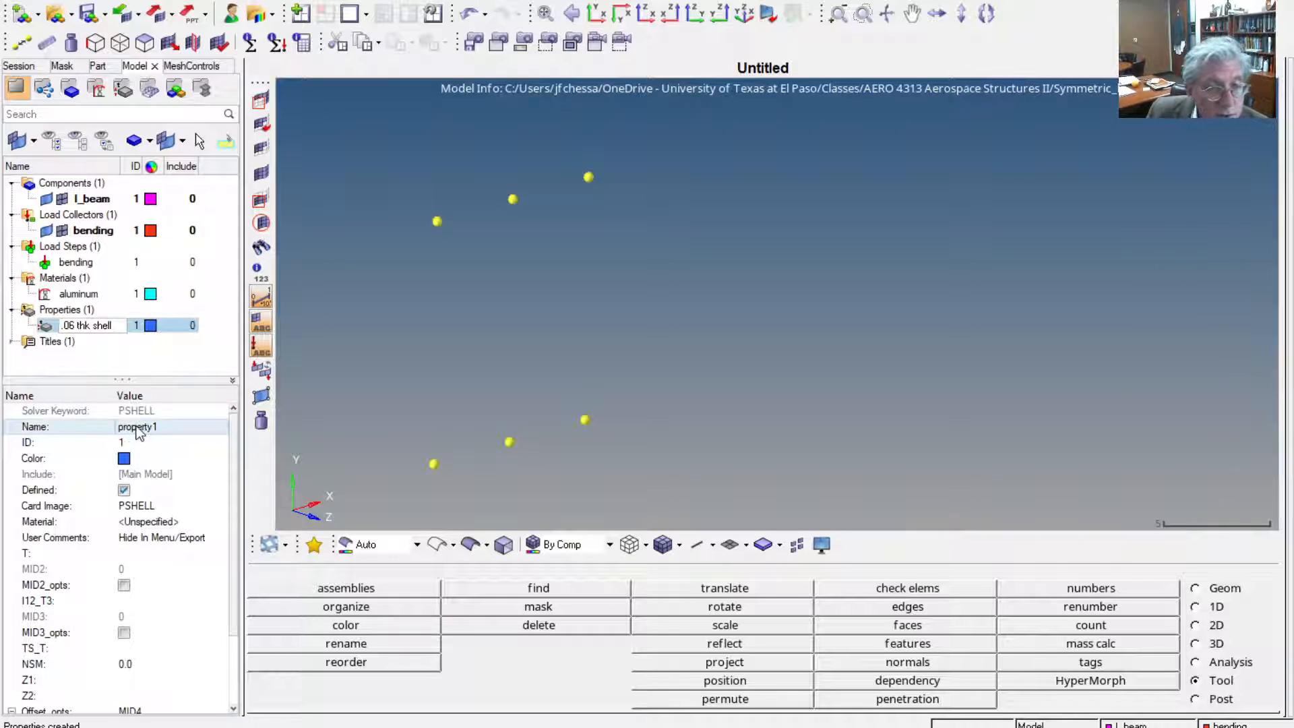
Assign the aluminum material to the .06 thk shell property and set its thickness T to .06
{"action": "left_click", "coordinate": [149, 524]}
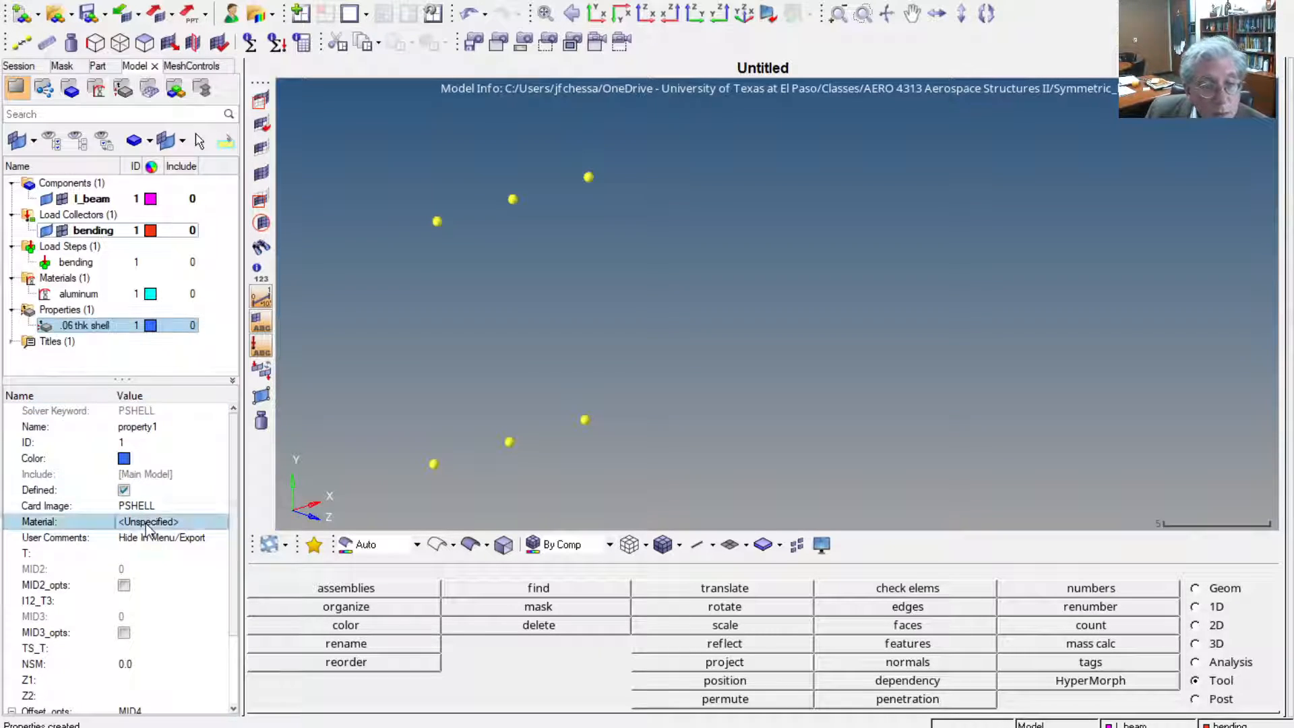
{"action": "left_click", "coordinate": [149, 523]}
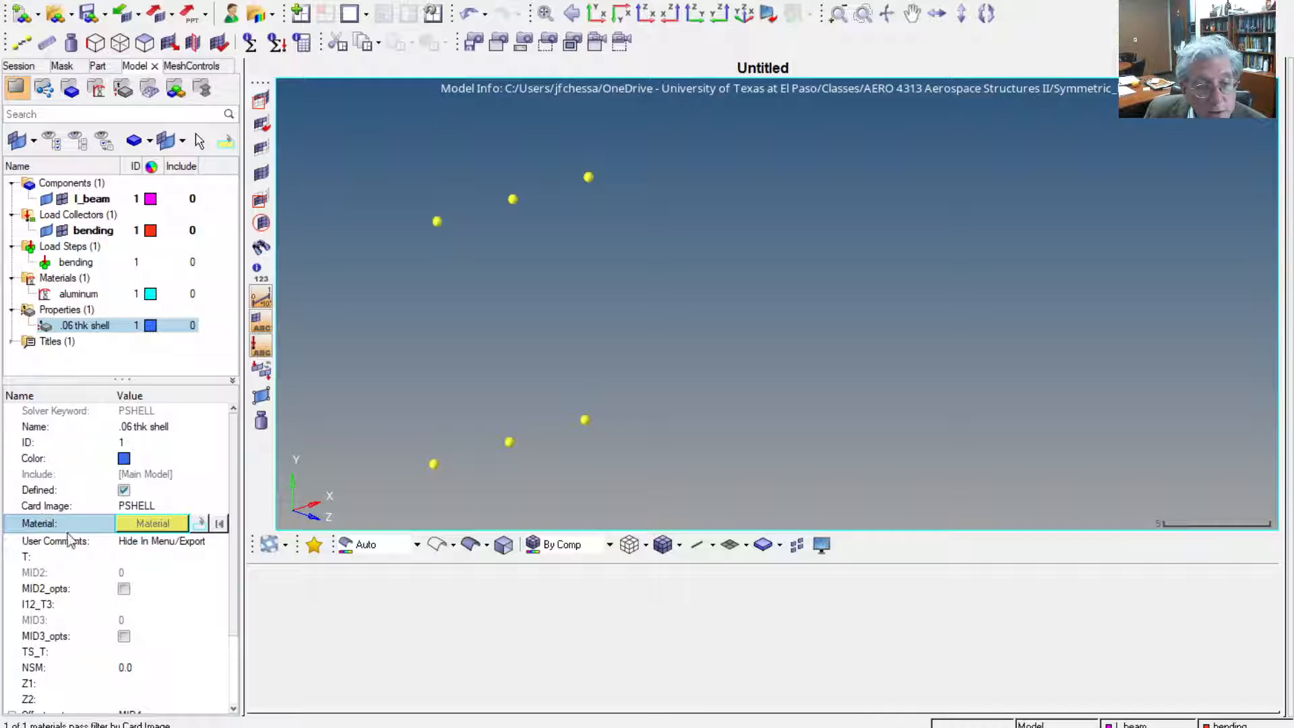
{"action": "left_click", "coordinate": [160, 698]}
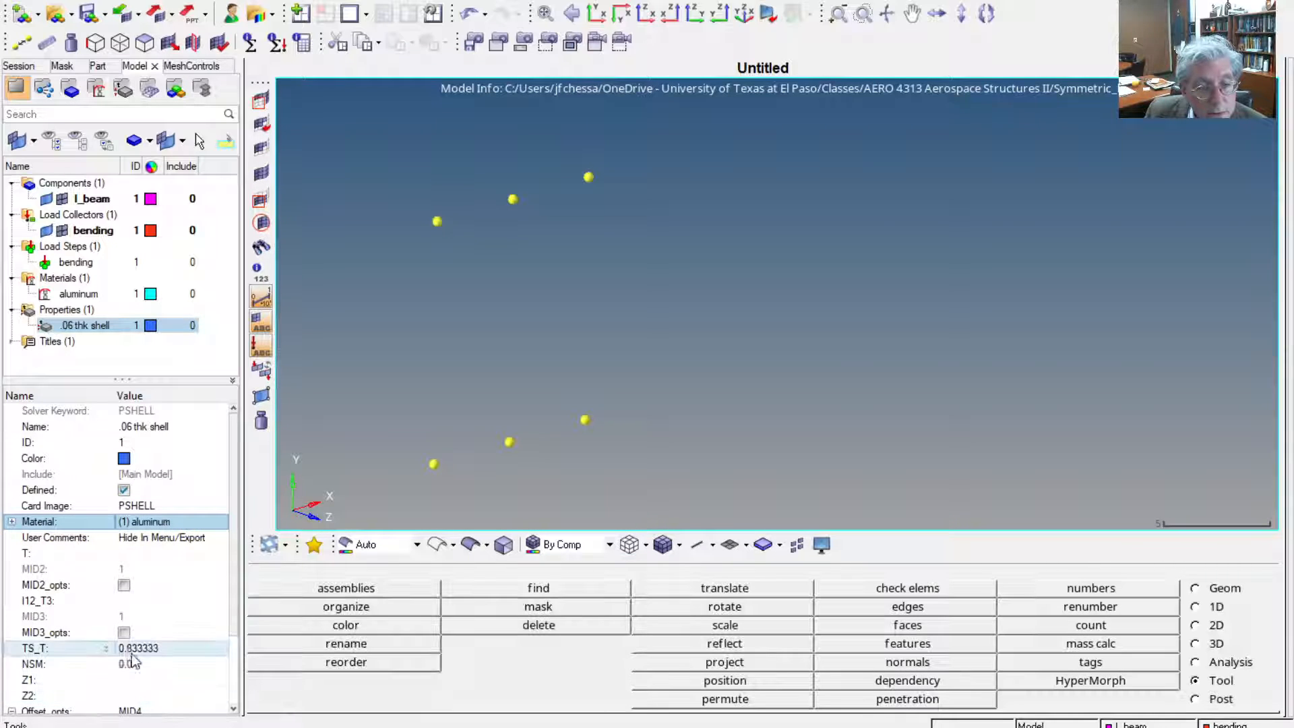
{"action": "left_click", "coordinate": [166, 554]}
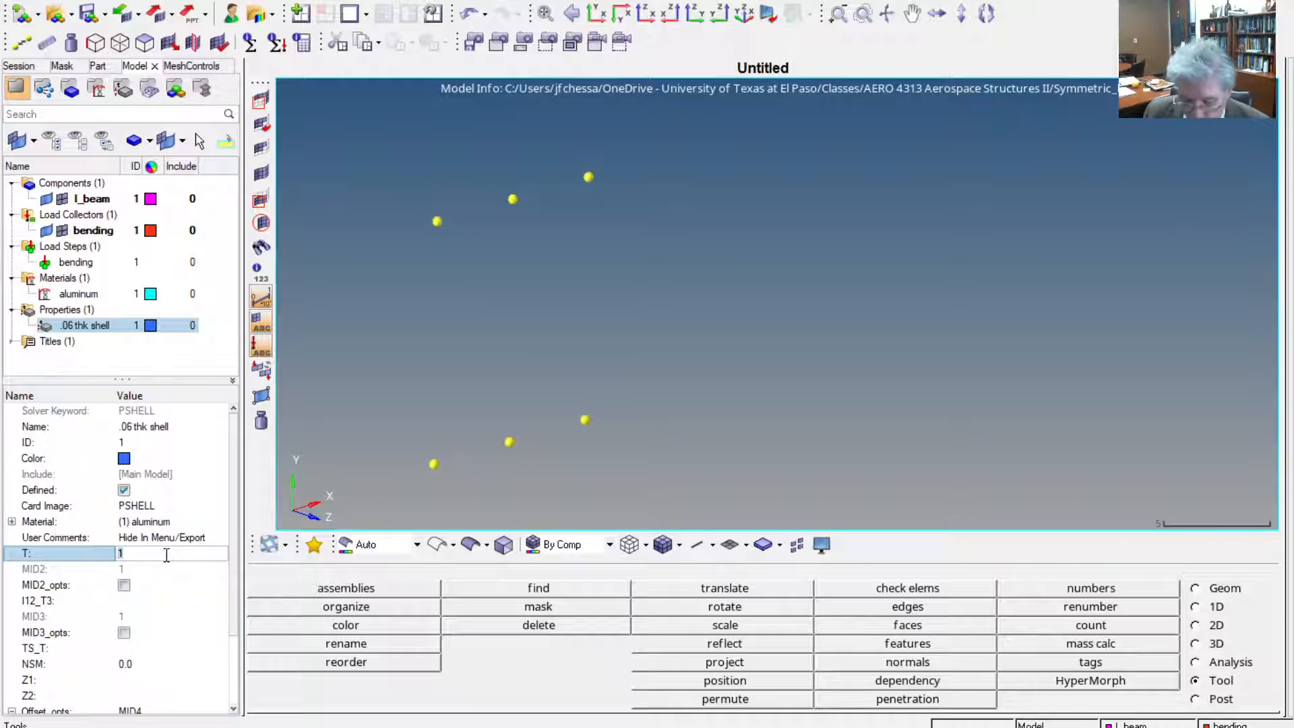
{"action": "type", "text": ".06"}
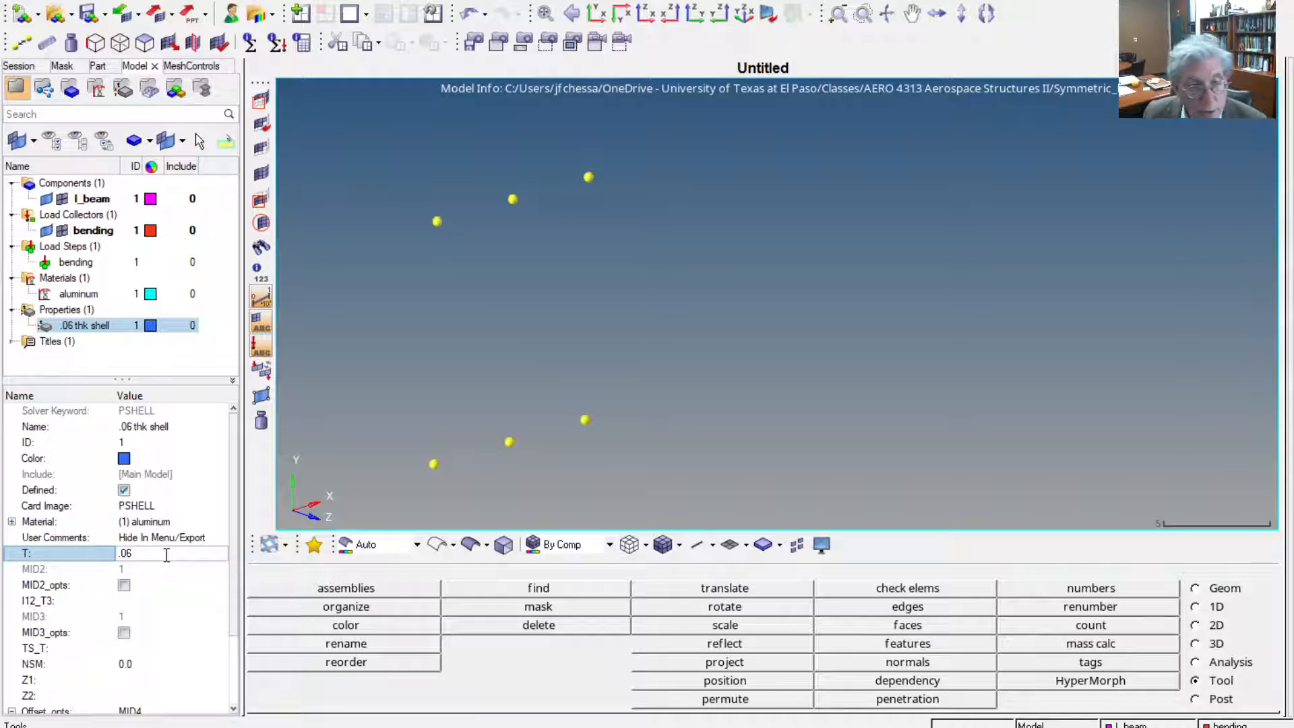
{"action": "key", "text": "Return"}
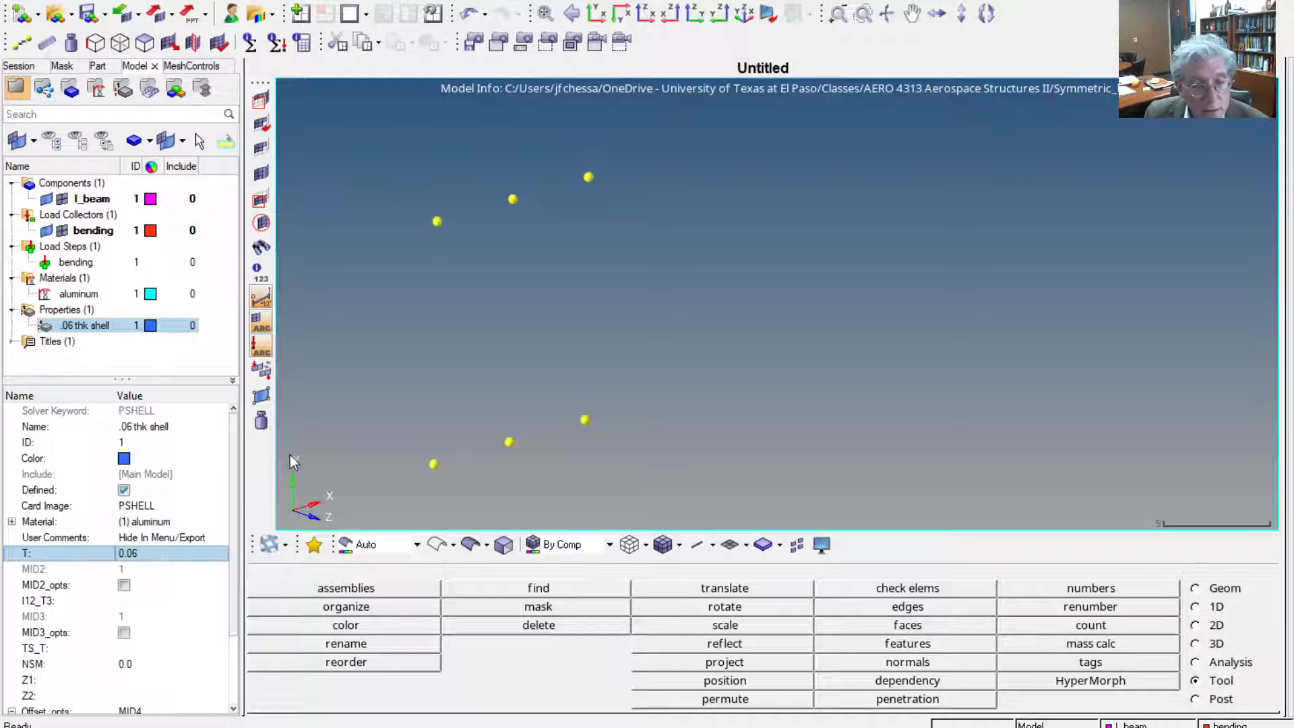
{"action": "scroll", "coordinate": [135, 640], "scroll_direction": "down", "scroll_amount": 2}
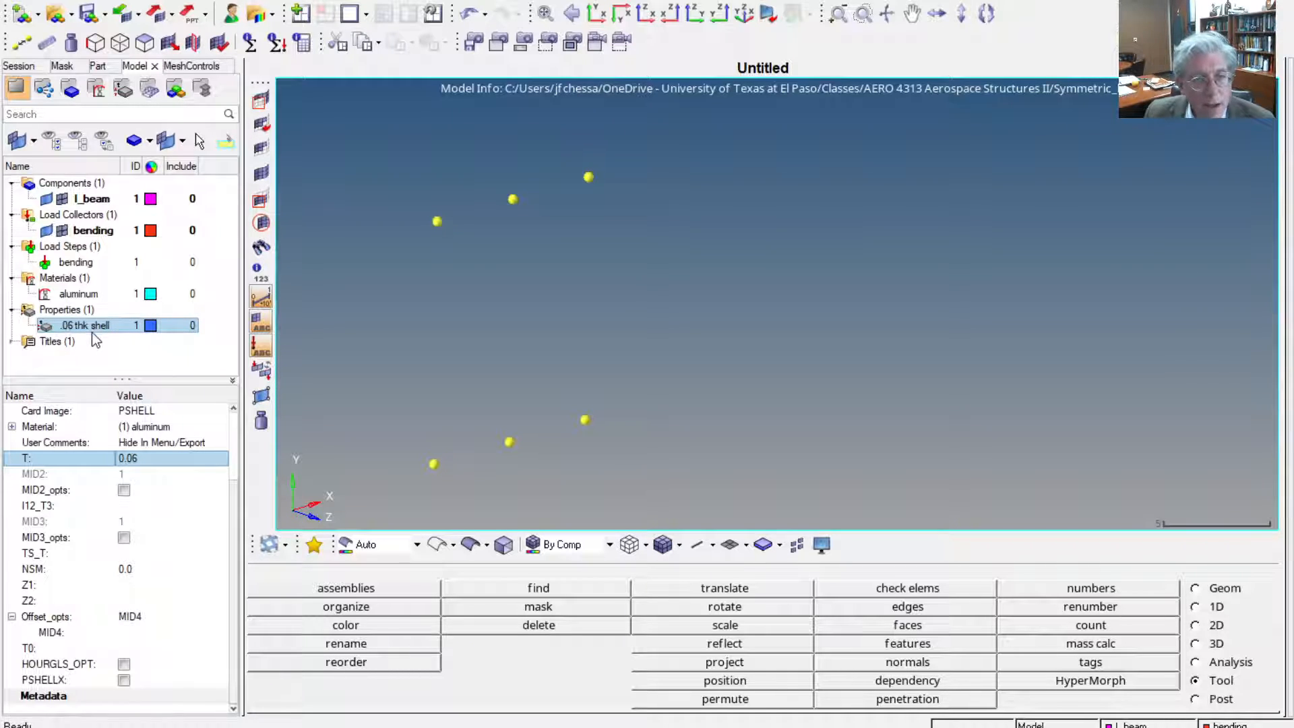
Assign the .06 thk shell property to the I_beam component
{"action": "left_click", "coordinate": [100, 200]}
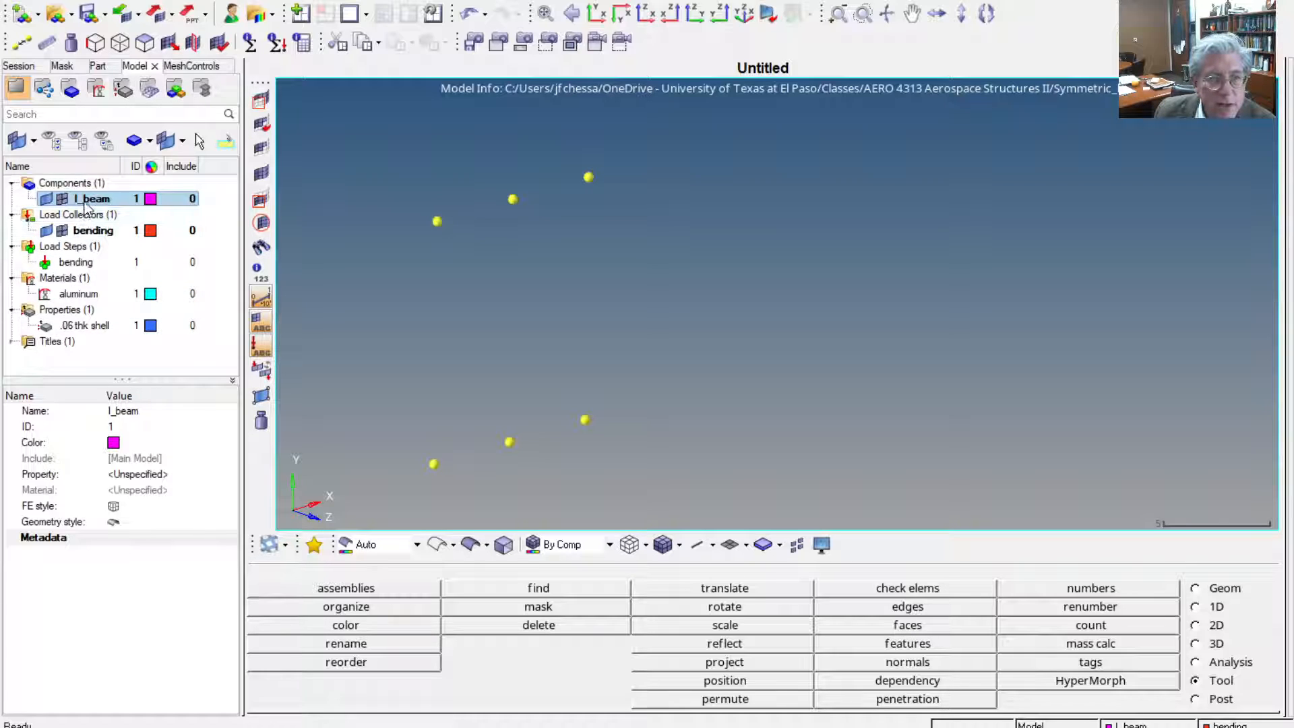
{"action": "left_click", "coordinate": [137, 475]}
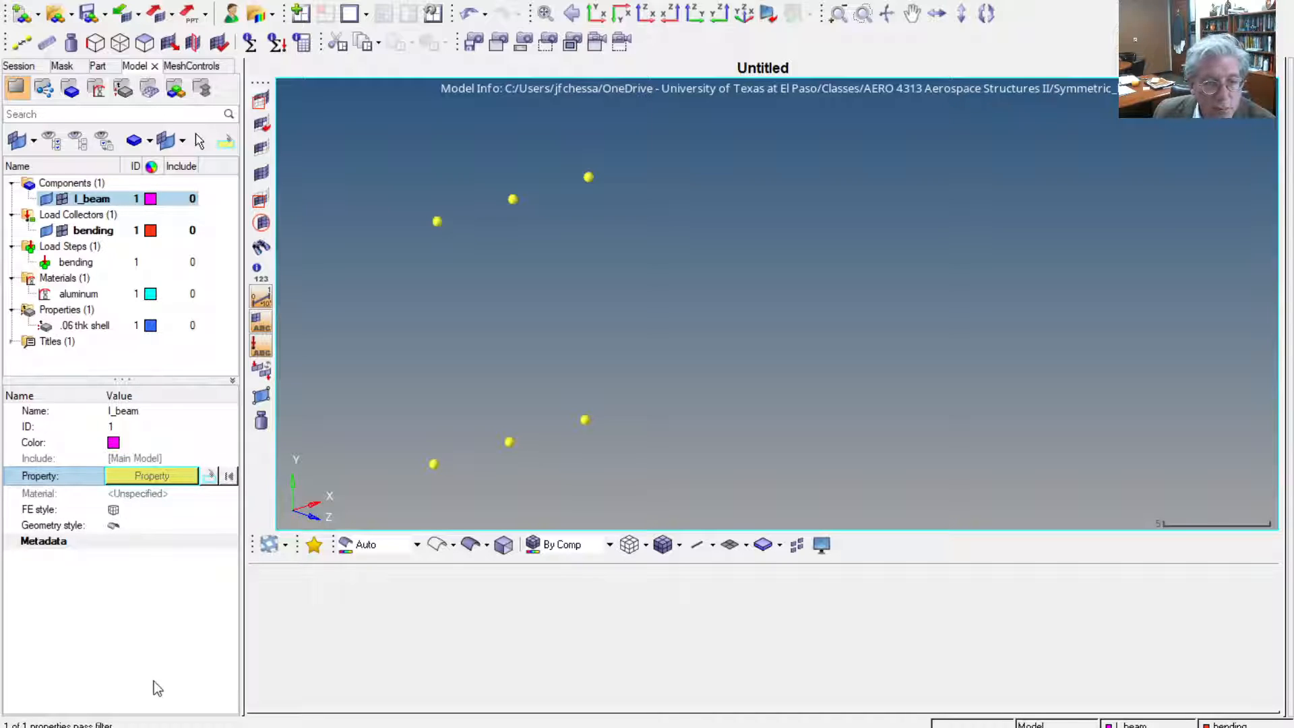
{"action": "left_click", "coordinate": [156, 699]}
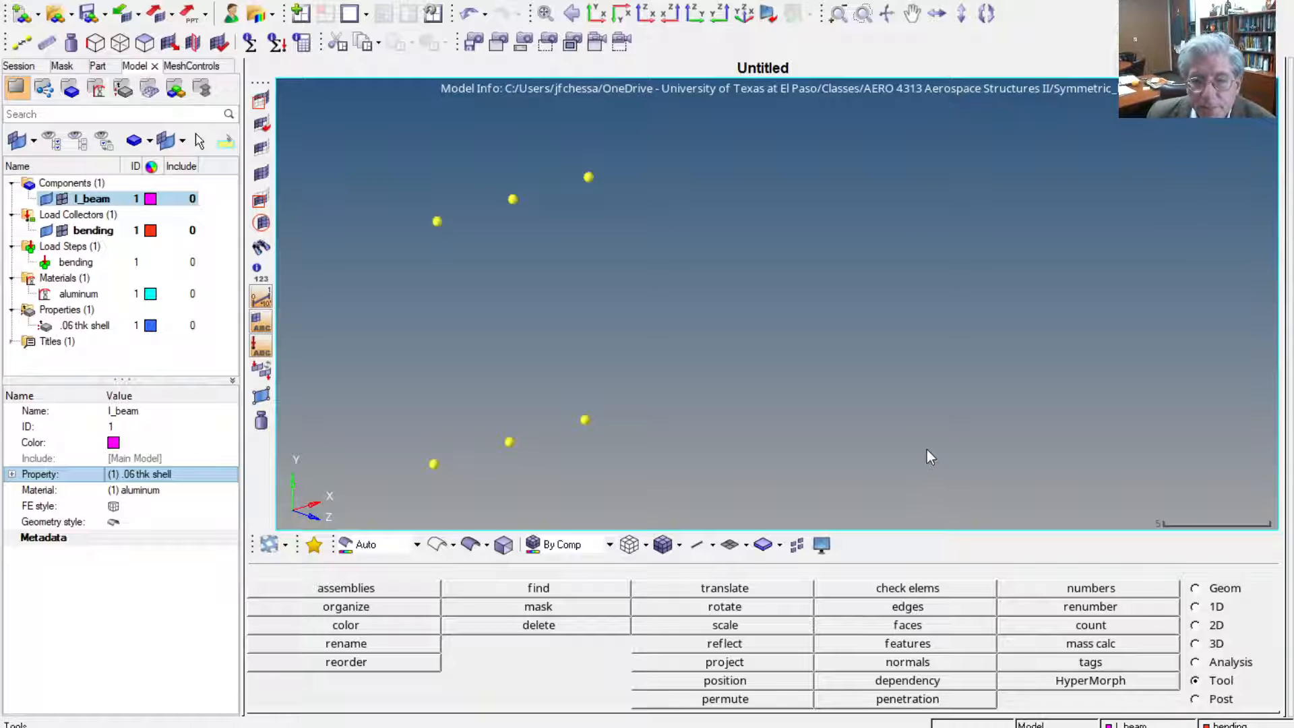
Create two linear lines through the three lower nodes, meeting at the middle node, to form the bottom flange
{"action": "left_click", "coordinate": [1223, 589]}
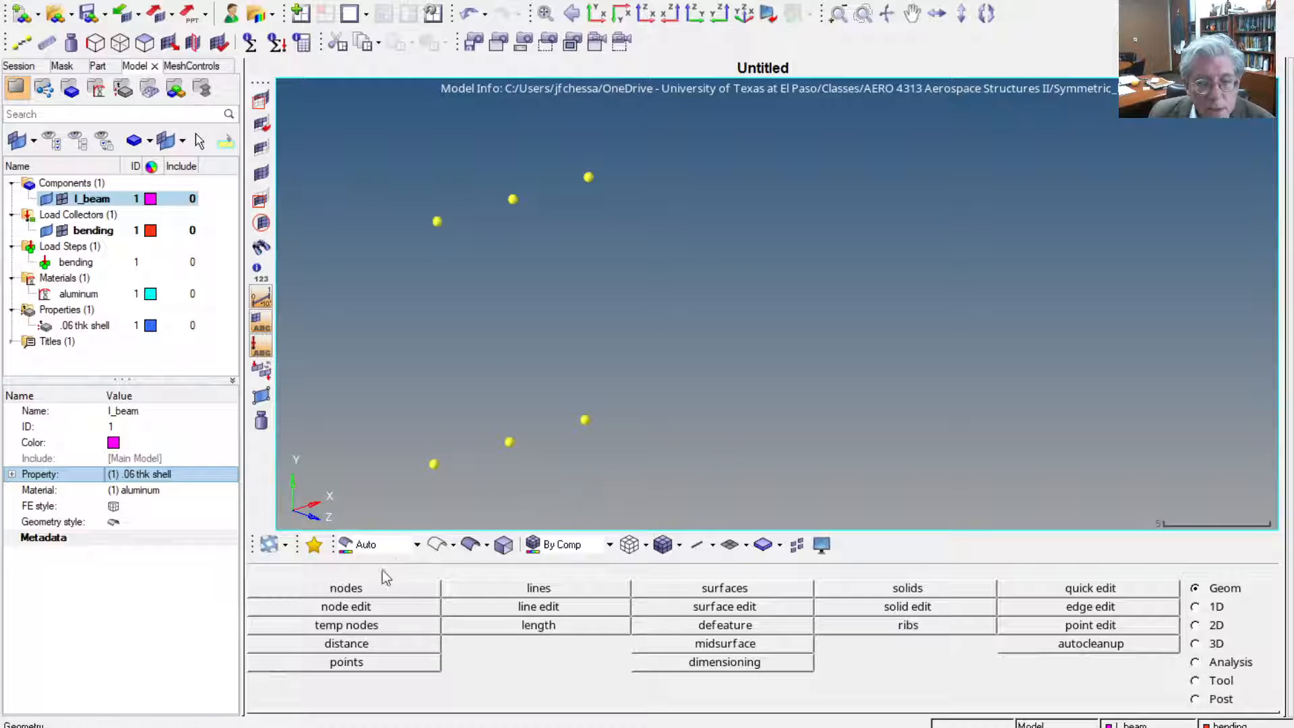
{"action": "left_click", "coordinate": [559, 589]}
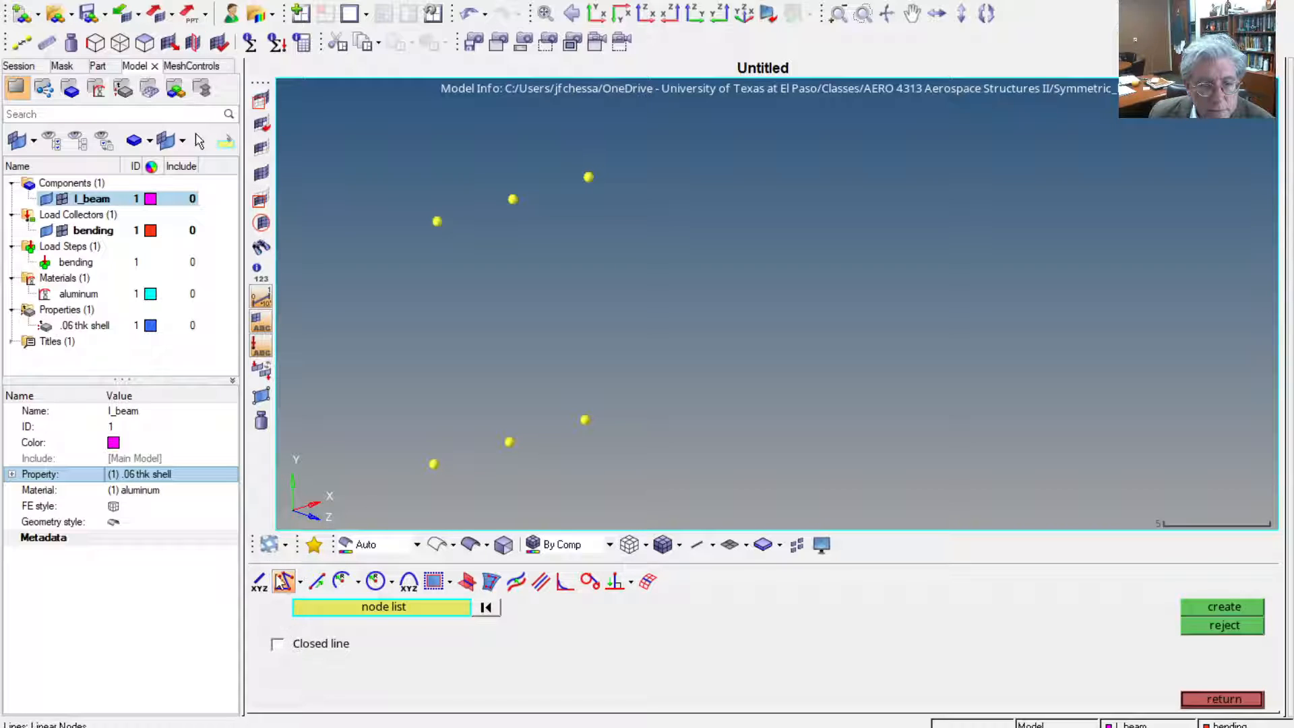
{"action": "left_click", "coordinate": [433, 464]}
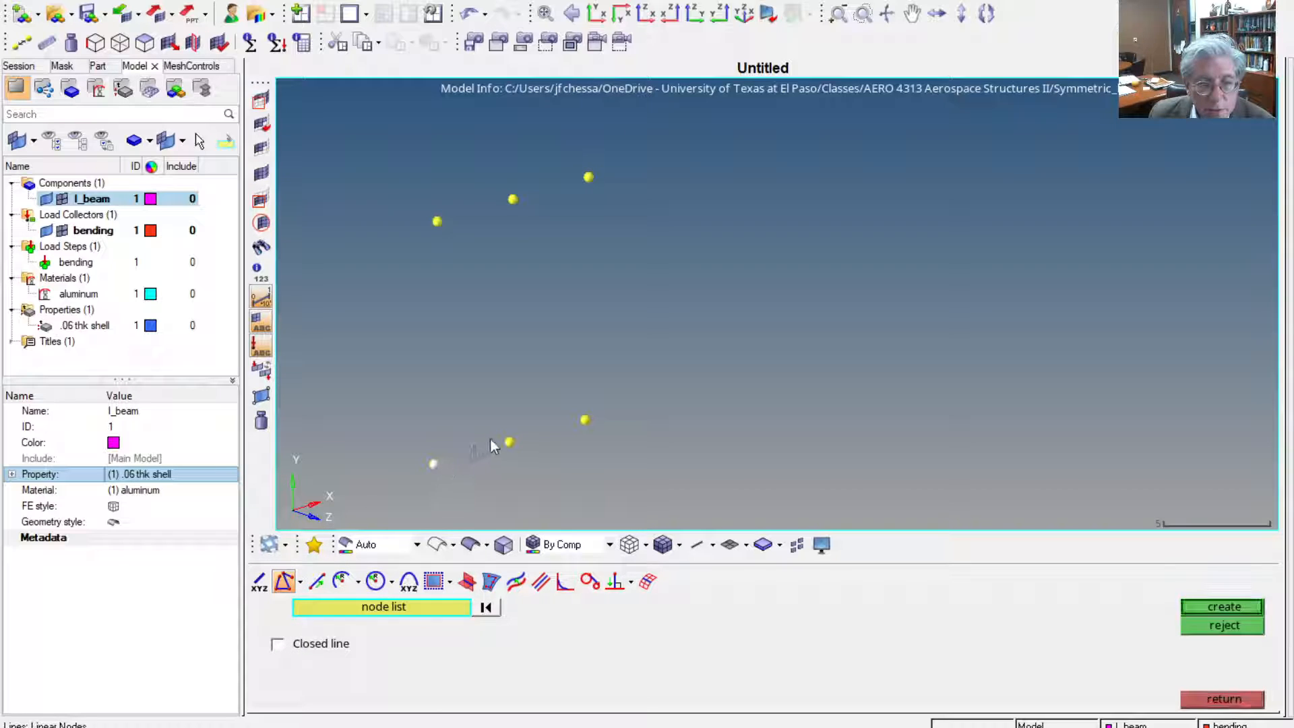
{"action": "middle_click", "coordinate": [778, 458]}
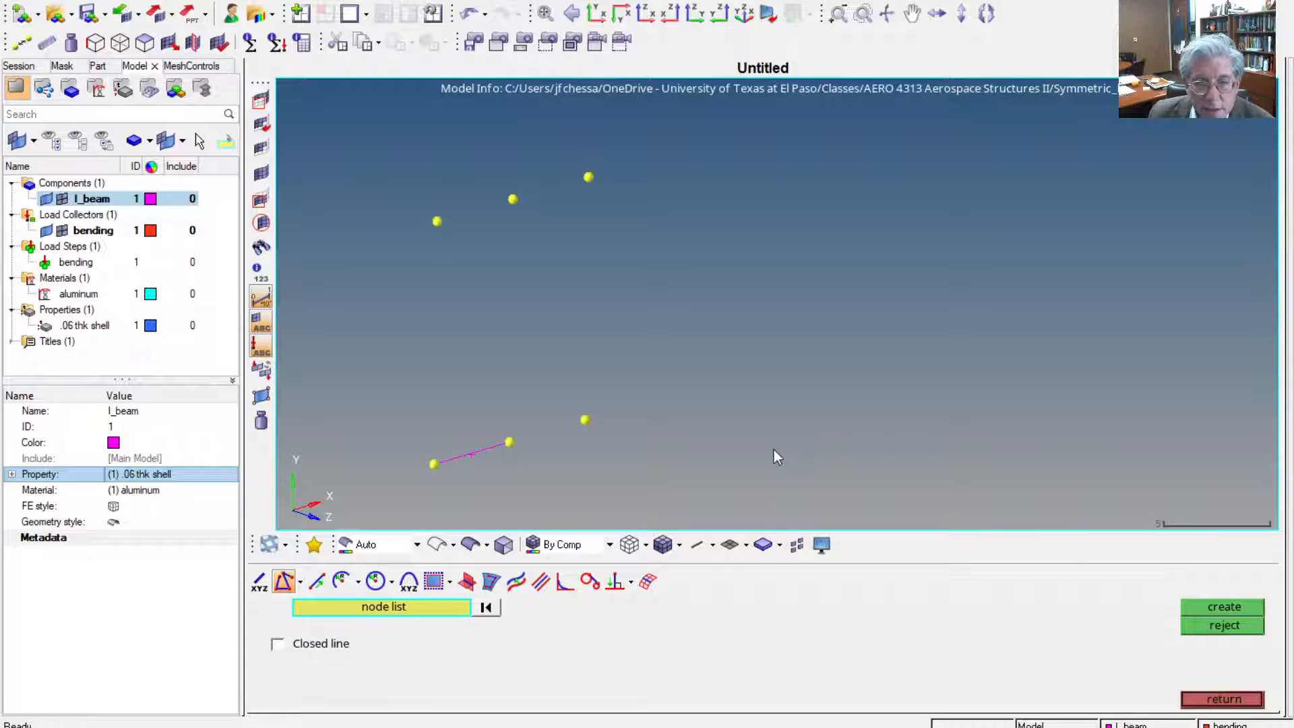
{"action": "left_click", "coordinate": [511, 443]}
{"action": "left_click", "coordinate": [585, 422]}
{"action": "middle_click", "coordinate": [560, 438]}
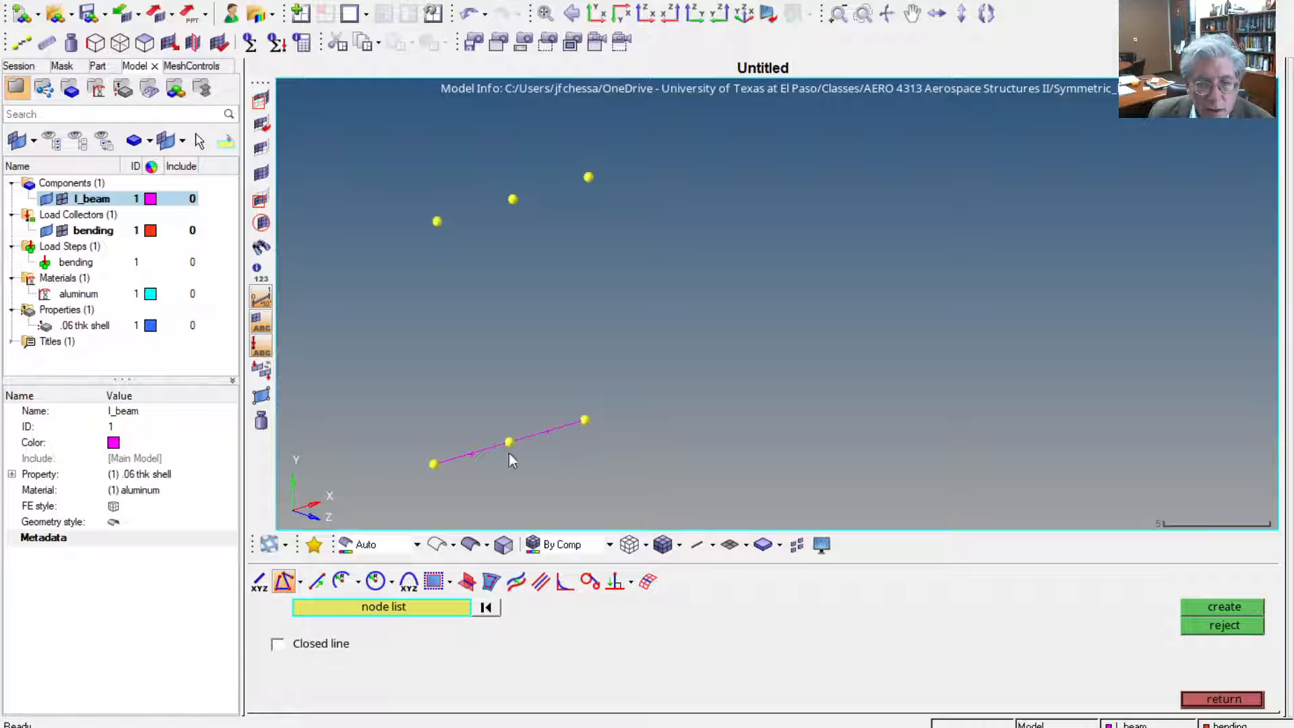
Create the vertical web line between the two middle nodes and two lines joining the upper nodes as the top flange
{"action": "left_click", "coordinate": [509, 443]}
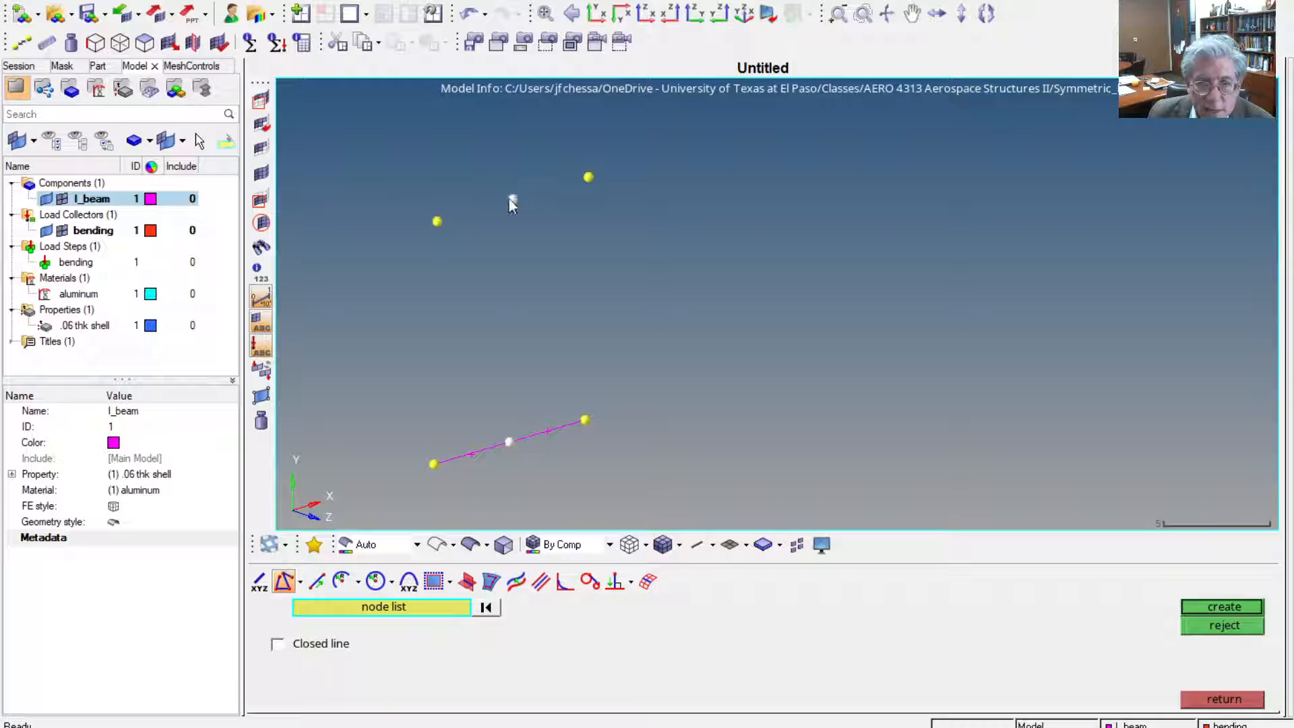
{"action": "middle_click", "coordinate": [507, 253]}
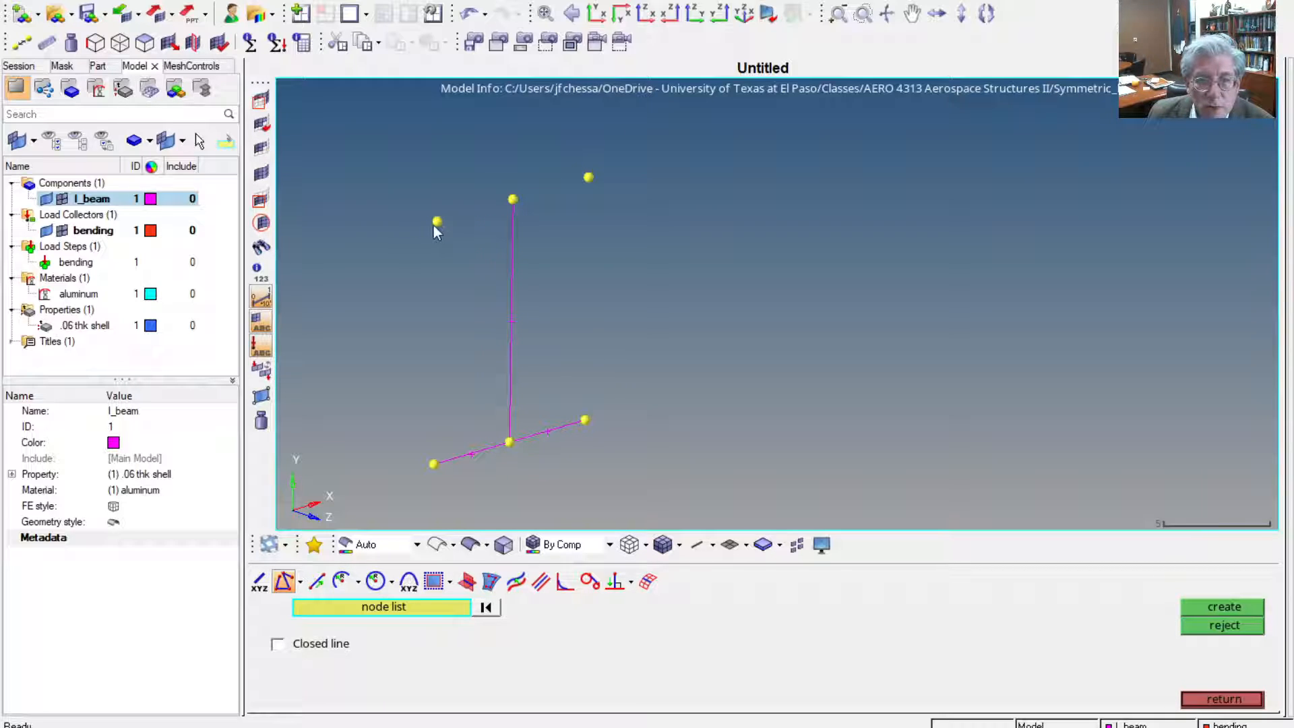
{"action": "left_click", "coordinate": [436, 221]}
{"action": "middle_click", "coordinate": [534, 214]}
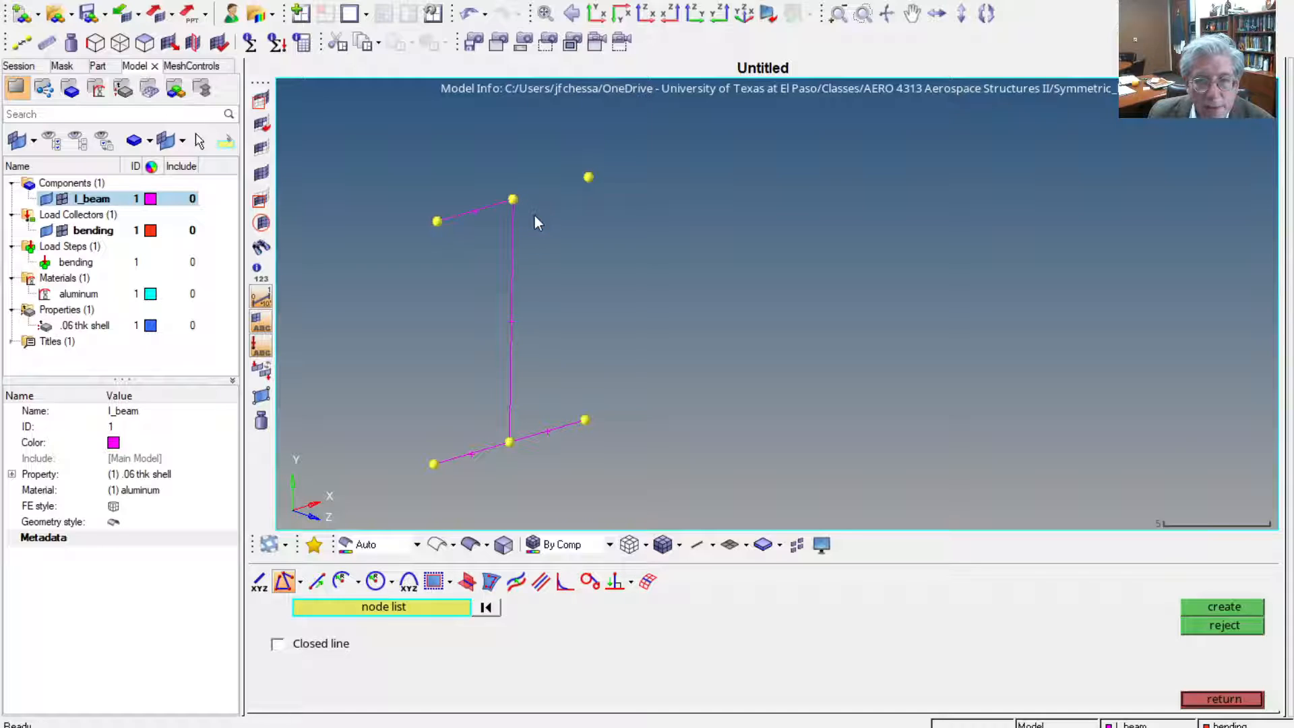
{"action": "left_click", "coordinate": [513, 200]}
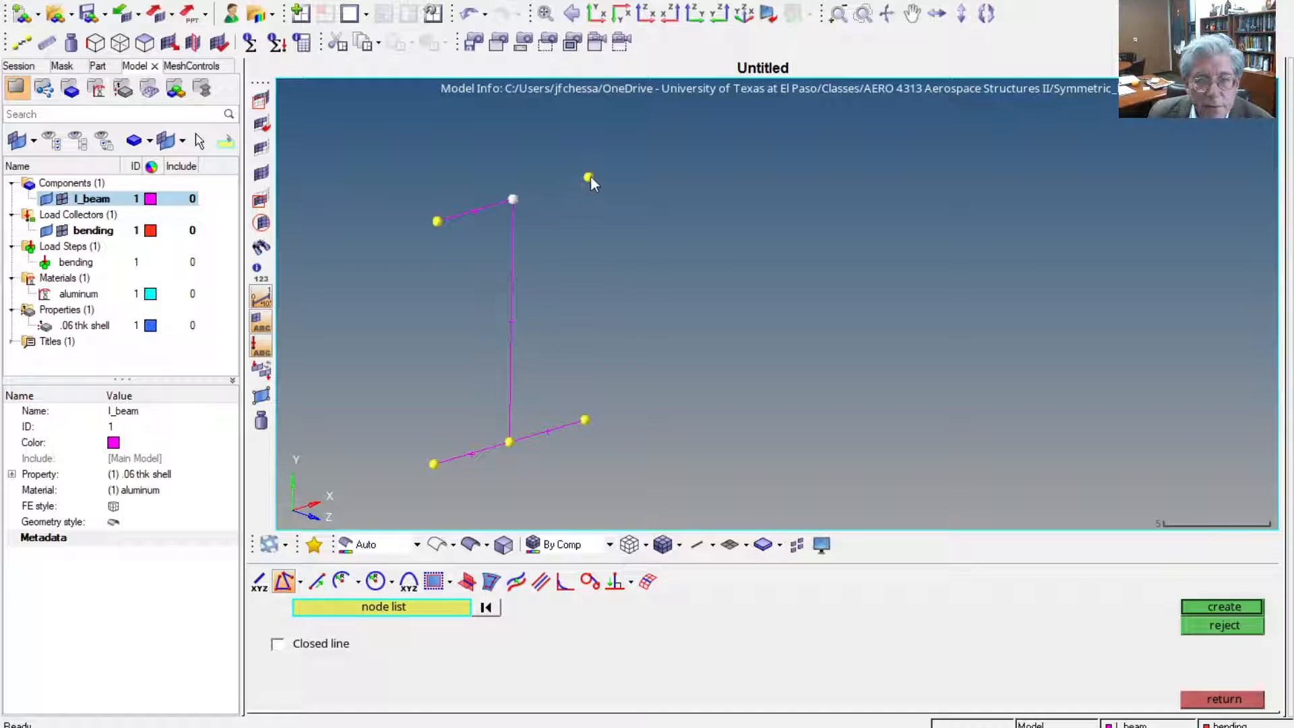
{"action": "middle_click", "coordinate": [621, 254]}
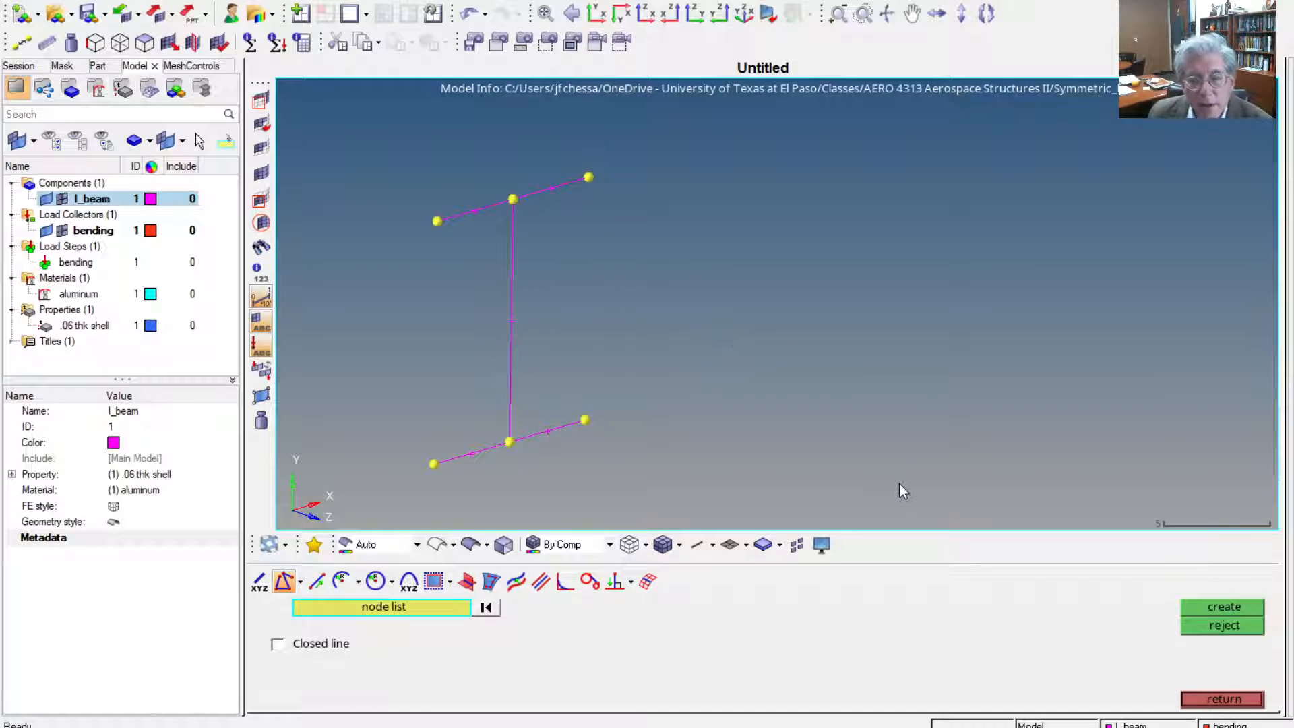
{"action": "left_click", "coordinate": [1255, 701]}
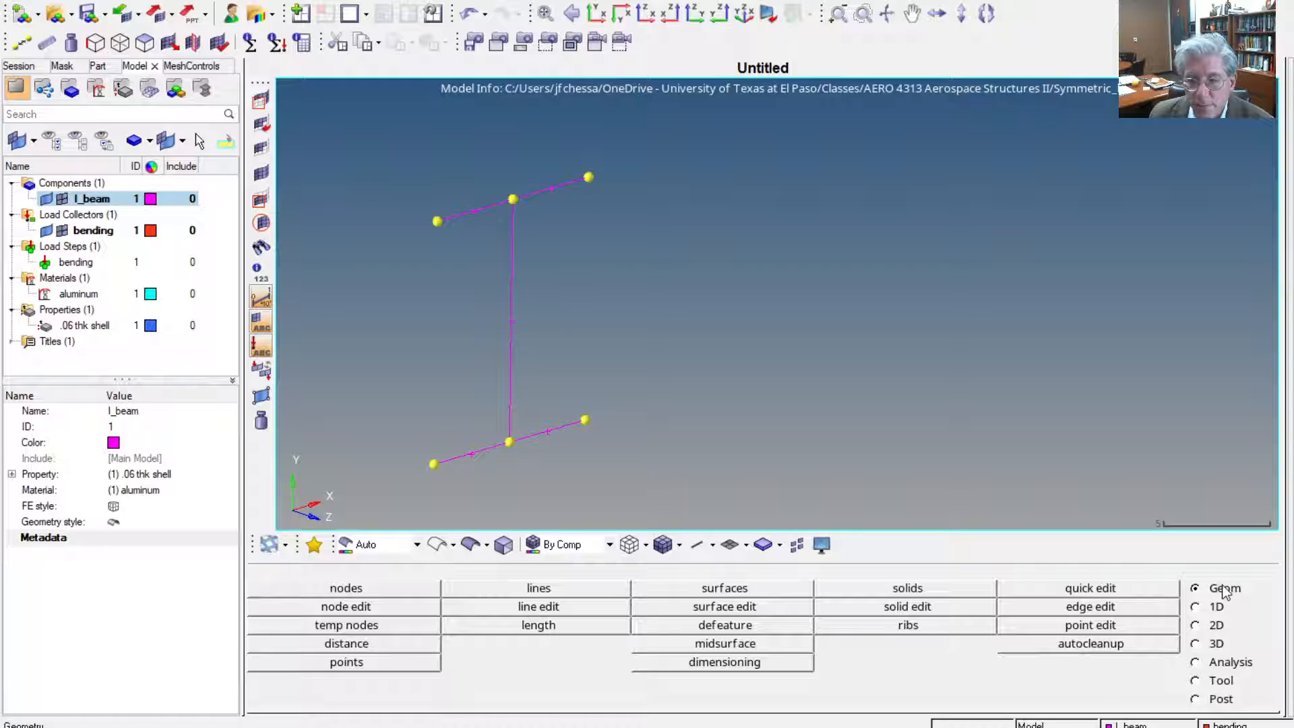
Clear all temporary nodes from the I-beam cross-section
{"action": "left_click", "coordinate": [367, 626]}
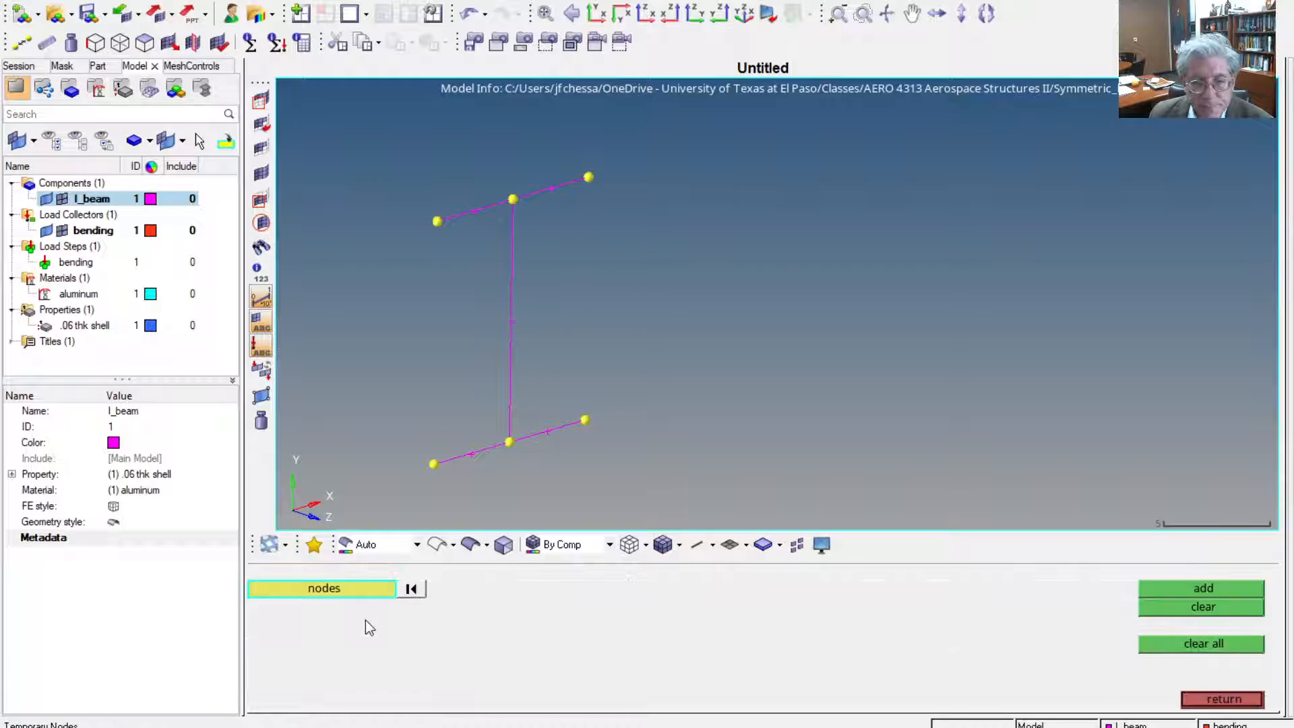
{"action": "left_click", "coordinate": [1218, 644]}
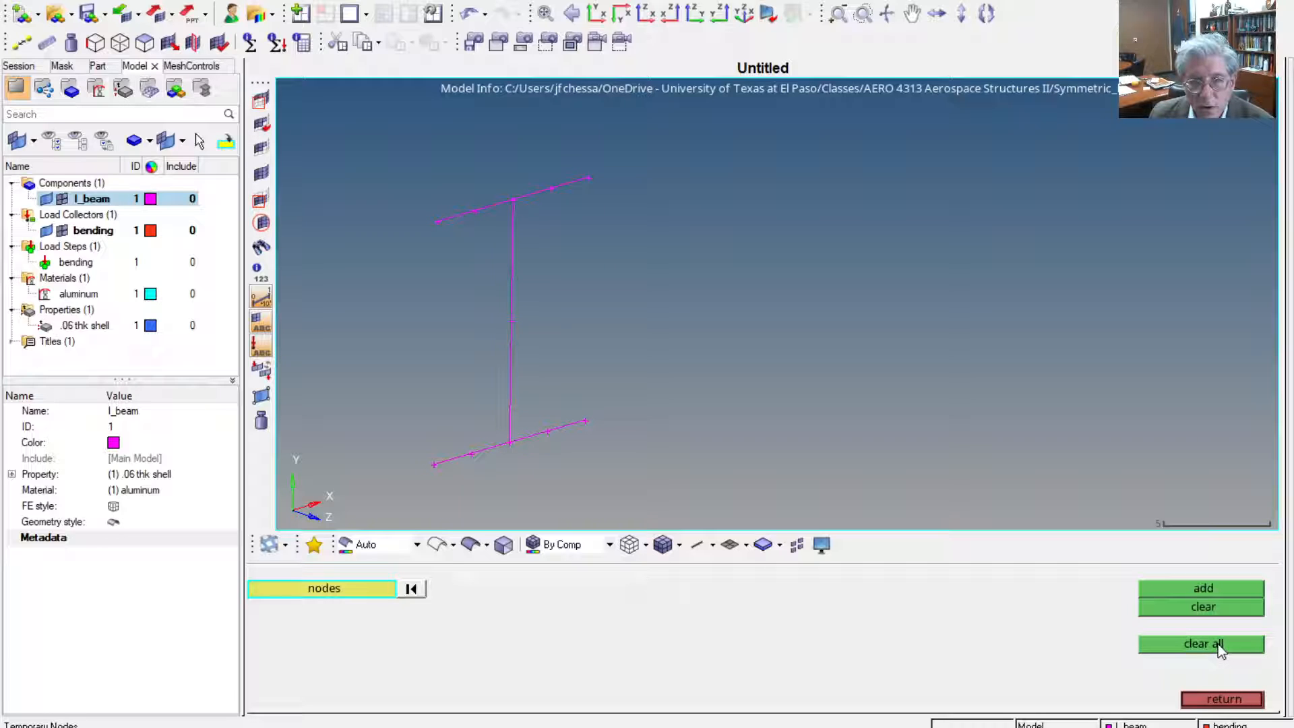
{"action": "left_click", "coordinate": [1215, 704]}
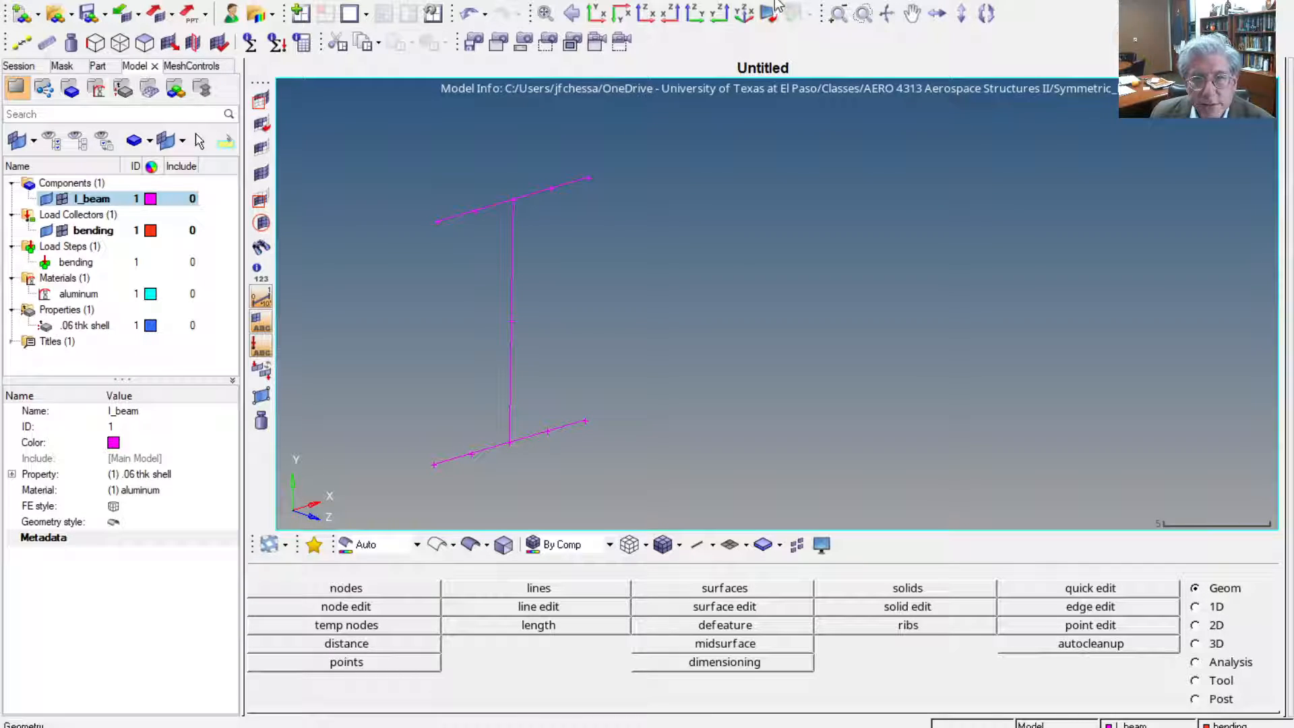
{"action": "left_click", "coordinate": [1216, 607]}
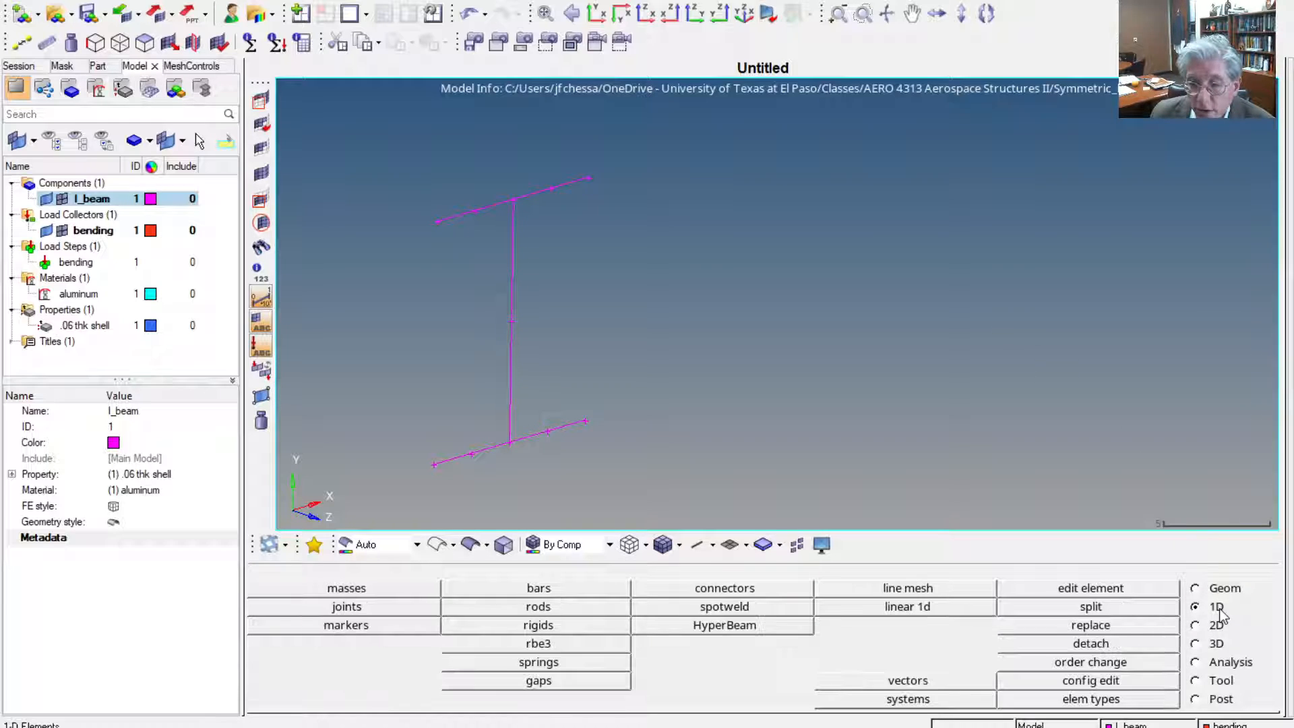
{"action": "left_click", "coordinate": [1216, 630]}
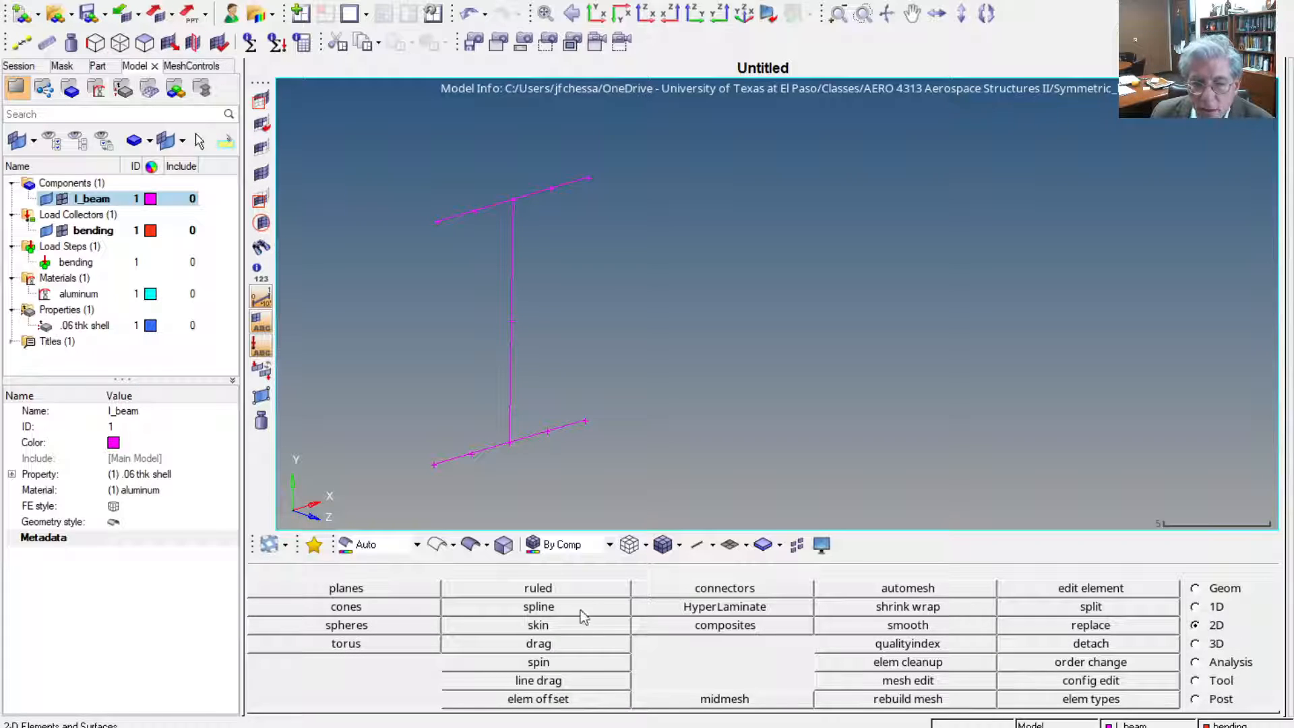
{"action": "left_click", "coordinate": [538, 680]}
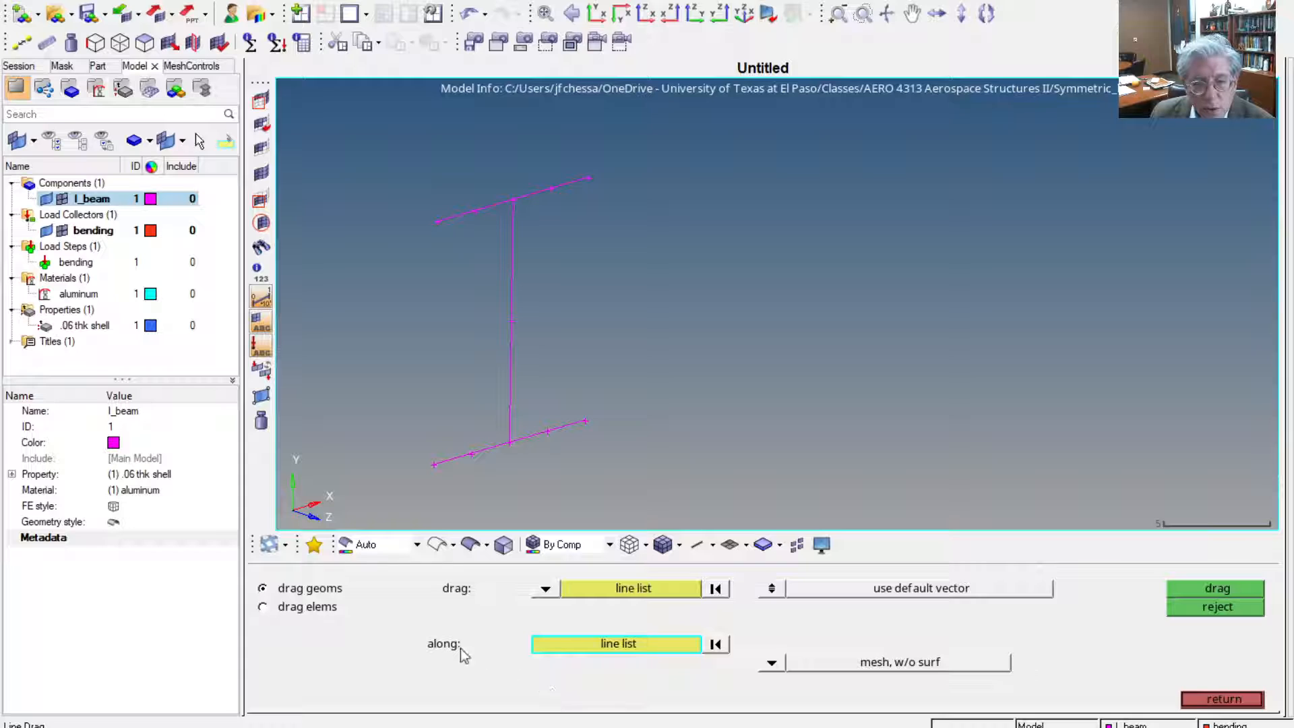
{"action": "left_click", "coordinate": [316, 607]}
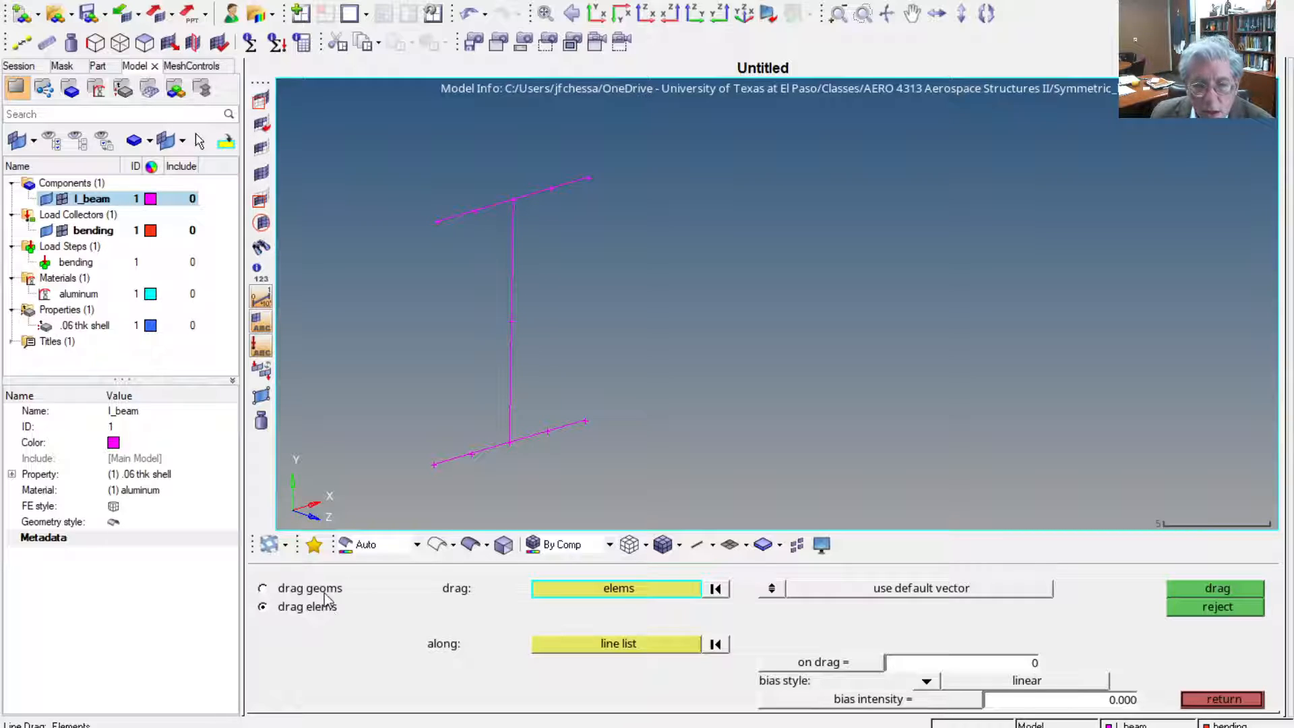
{"action": "left_click", "coordinate": [317, 589]}
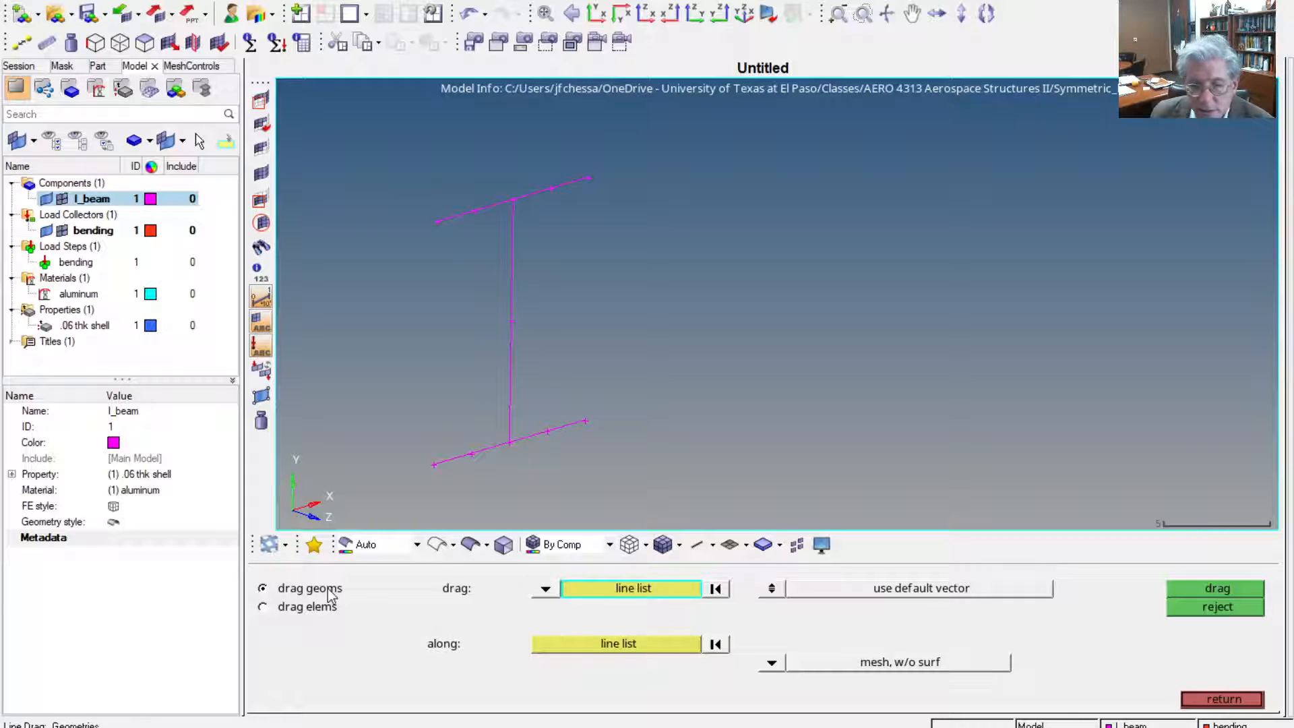
{"action": "left_click", "coordinate": [457, 454]}
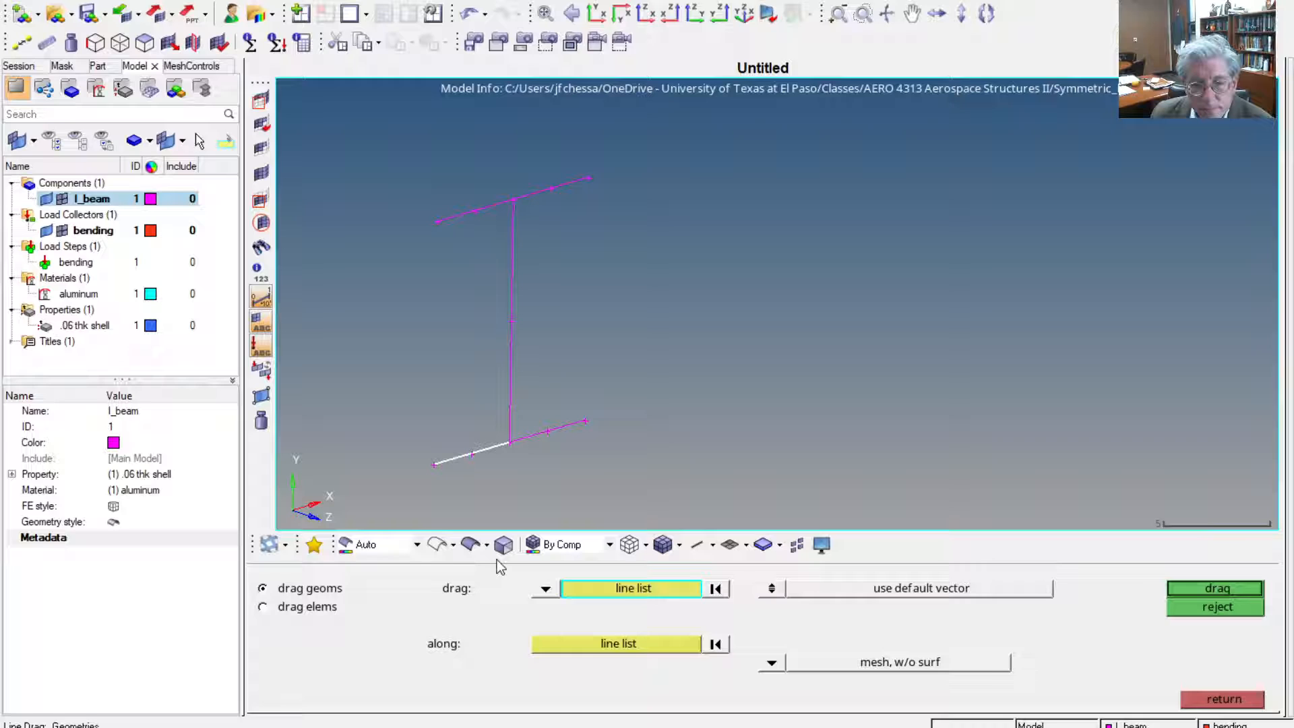
{"action": "left_click", "coordinate": [1244, 705]}
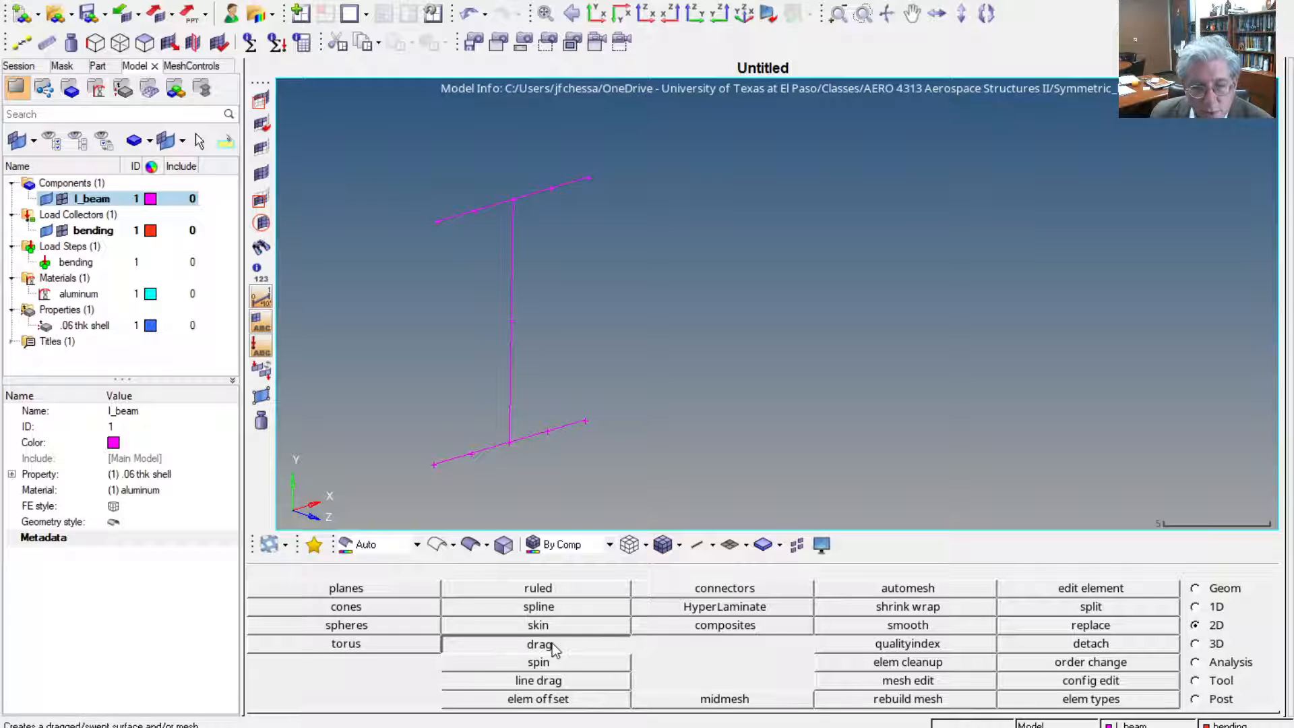
Drag one of the two bottom flange lines 48.000 along the z-axis, using the mesh, keep surf option
{"action": "left_click", "coordinate": [552, 643]}
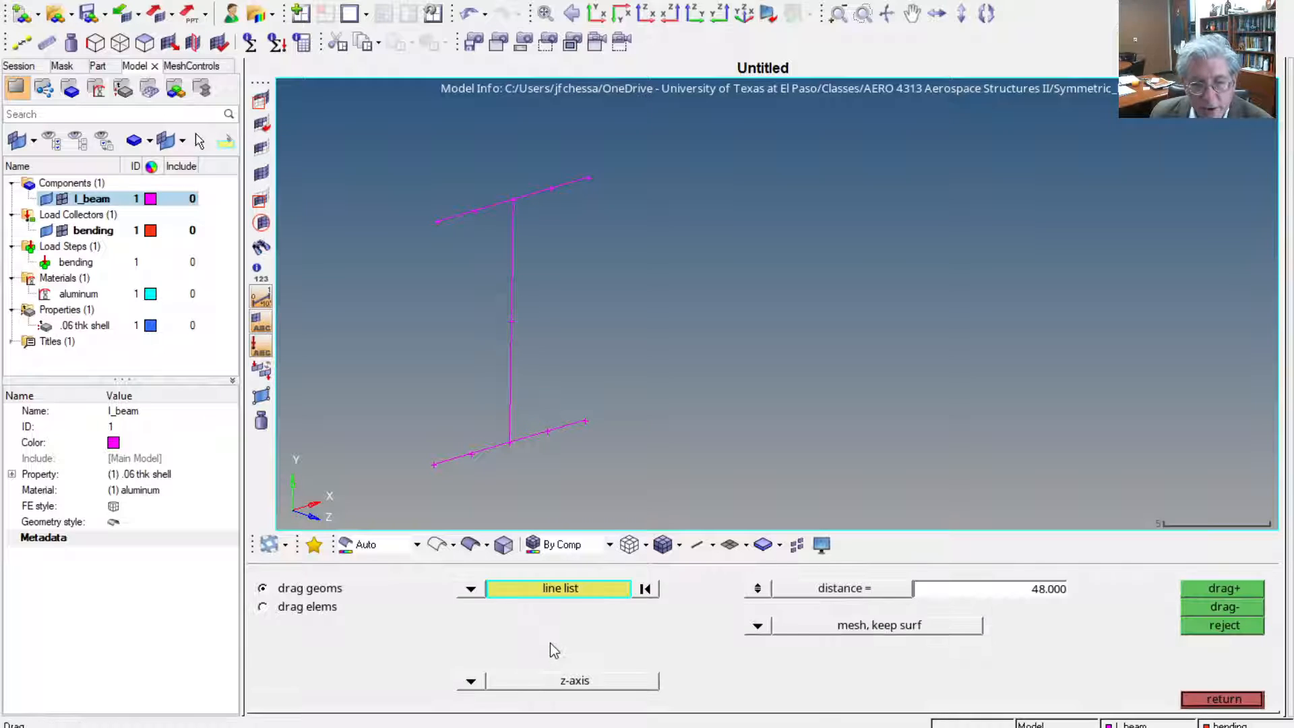
{"action": "left_click", "coordinate": [462, 453]}
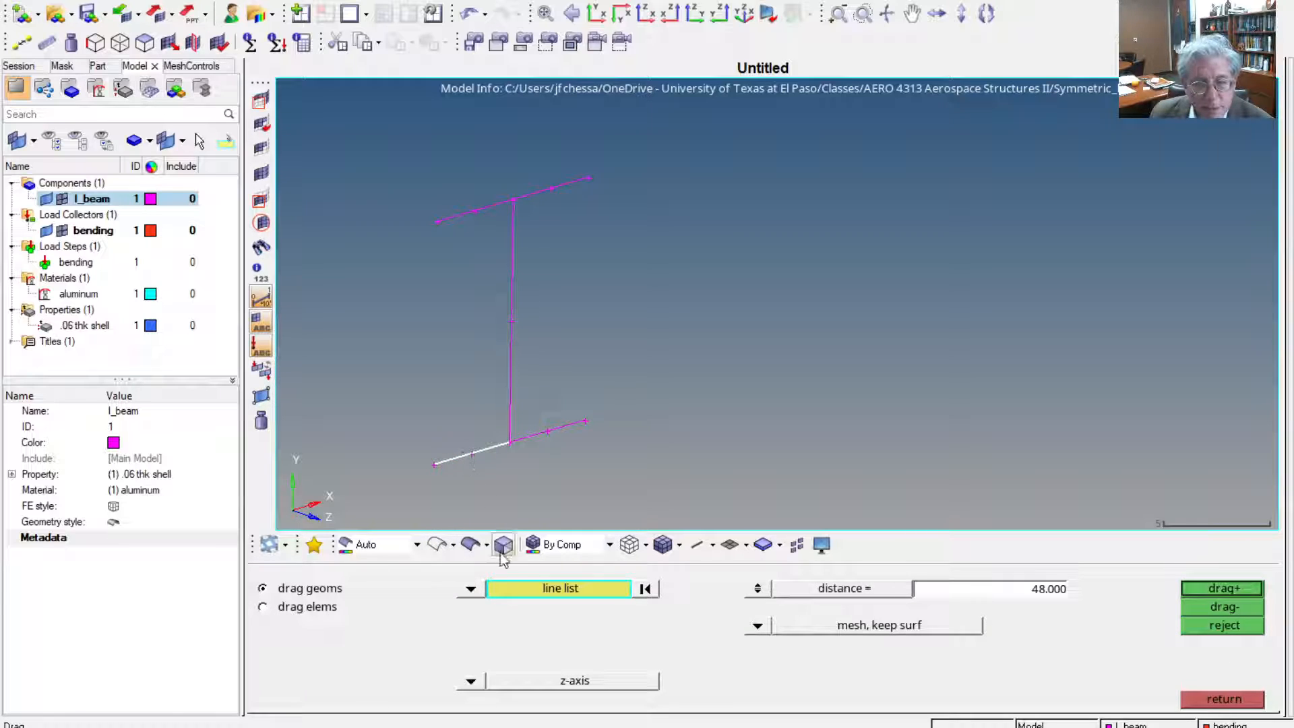
{"action": "left_click", "coordinate": [470, 680]}
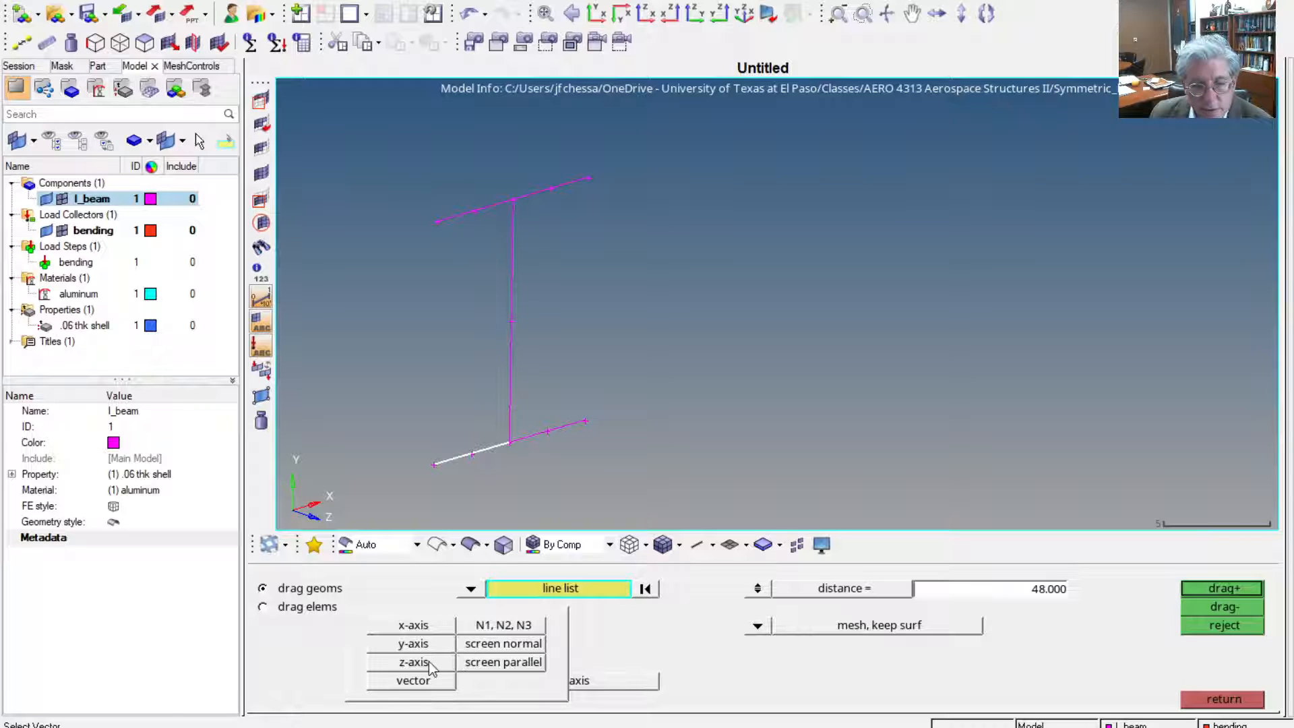
{"action": "left_click", "coordinate": [428, 663]}
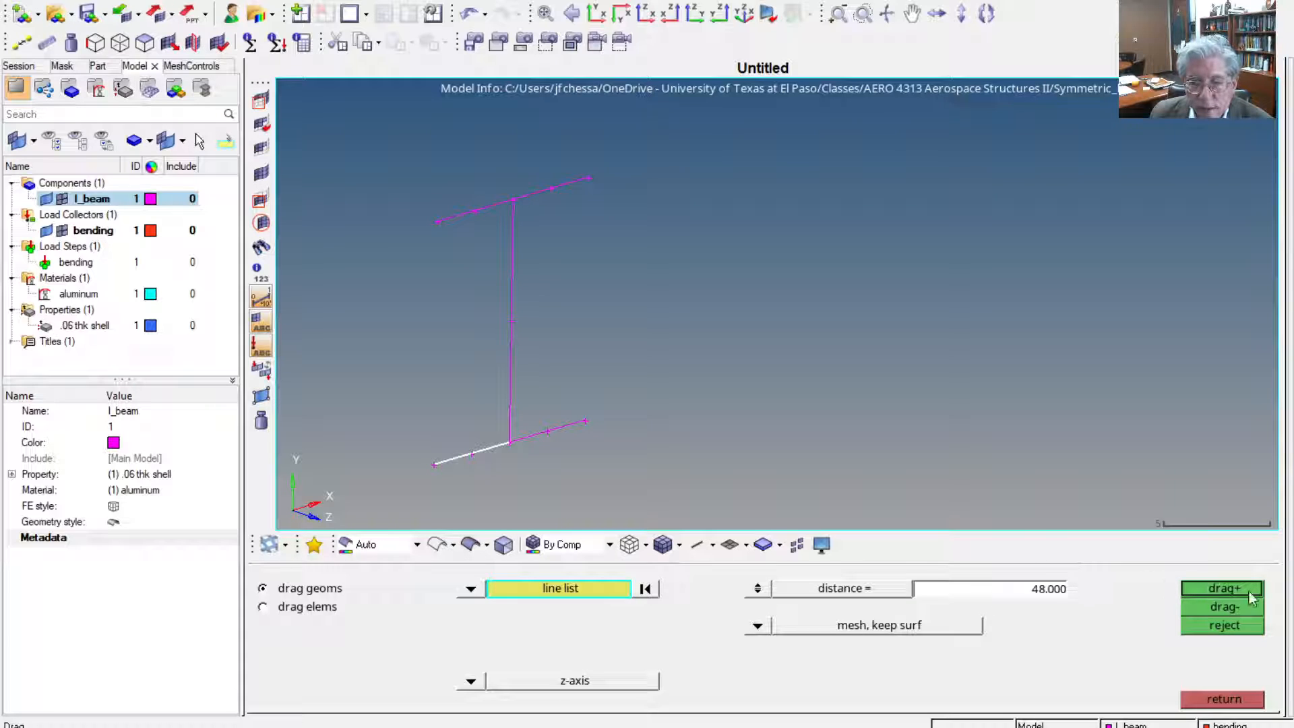
{"action": "left_click", "coordinate": [1223, 588]}
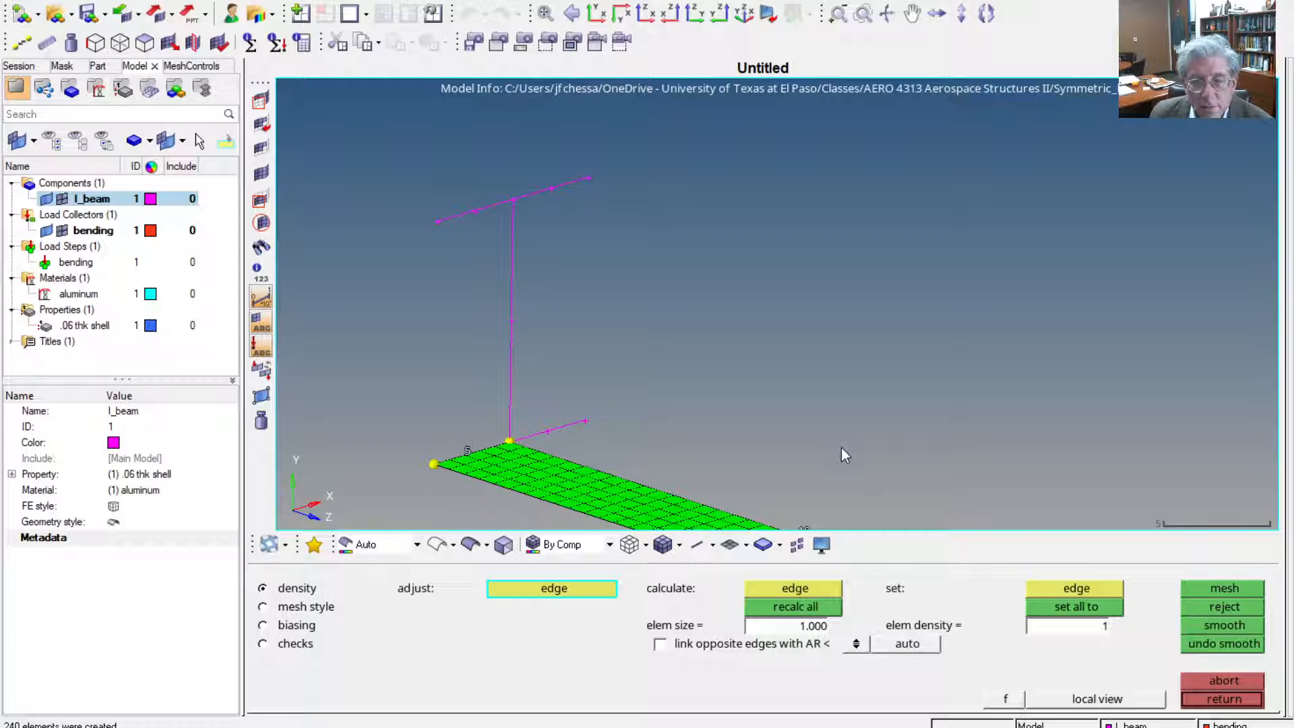
{"action": "scroll", "coordinate": [855, 438], "scroll_direction": "down", "scroll_amount": 2}
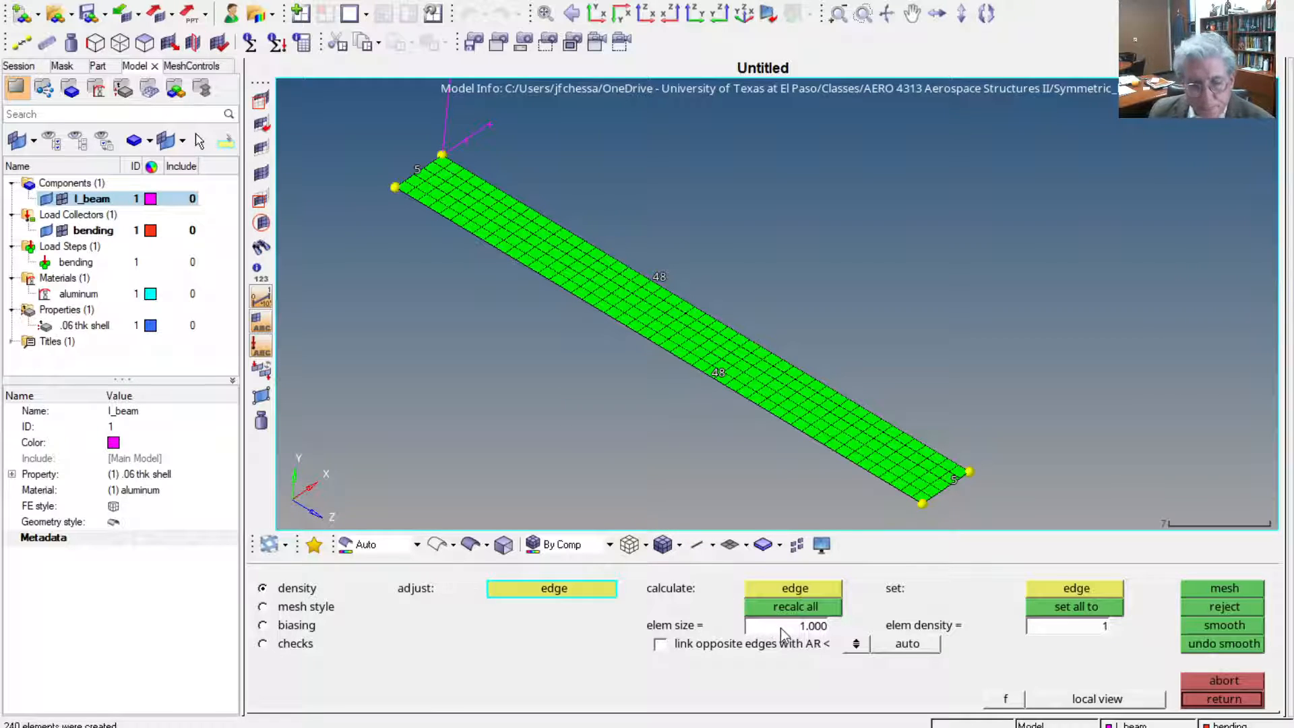
Set the flange strip's outer long edge to a density of 32 elements, remesh the strip, and reject that mesh
{"action": "left_click", "coordinate": [713, 374]}
{"action": "left_click", "coordinate": [715, 373]}
{"action": "left_click", "coordinate": [715, 373]}
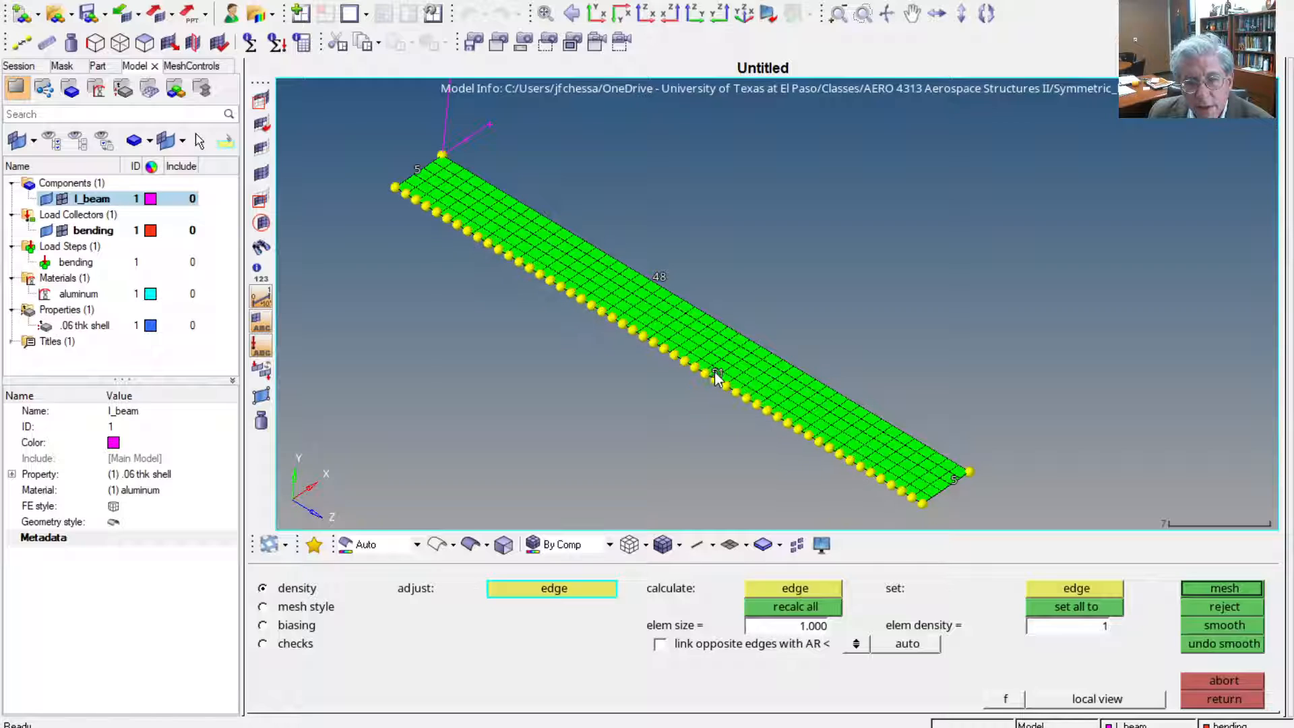
{"action": "left_click", "coordinate": [715, 373]}
{"action": "right_click", "coordinate": [715, 373]}
{"action": "right_click", "coordinate": [715, 372]}
{"action": "right_click", "coordinate": [715, 372]}
{"action": "right_click", "coordinate": [715, 373]}
{"action": "right_click", "coordinate": [715, 373]}
{"action": "right_click", "coordinate": [714, 373]}
{"action": "right_click", "coordinate": [714, 373]}
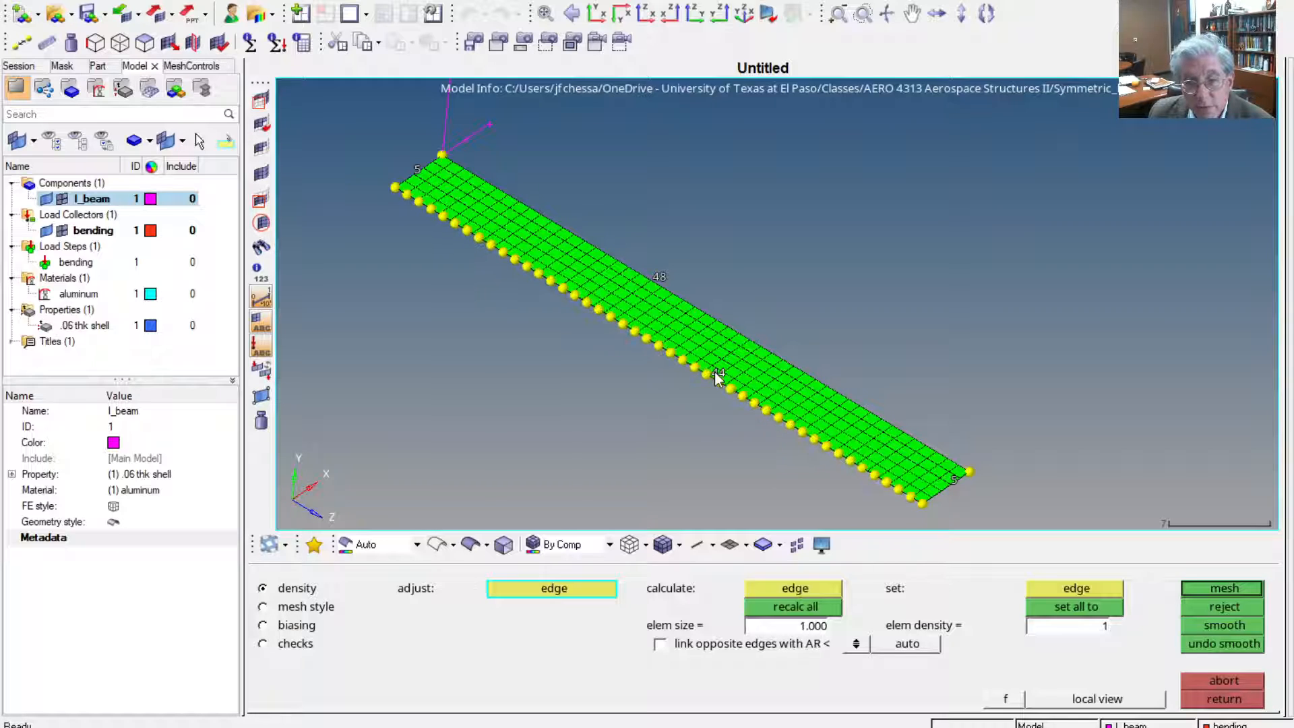
{"action": "right_click", "coordinate": [715, 372]}
{"action": "right_click", "coordinate": [714, 372]}
{"action": "right_click", "coordinate": [714, 372]}
{"action": "right_click", "coordinate": [714, 373]}
{"action": "right_click", "coordinate": [714, 373]}
{"action": "right_click", "coordinate": [714, 373]}
{"action": "right_click", "coordinate": [714, 373]}
{"action": "right_click", "coordinate": [714, 373]}
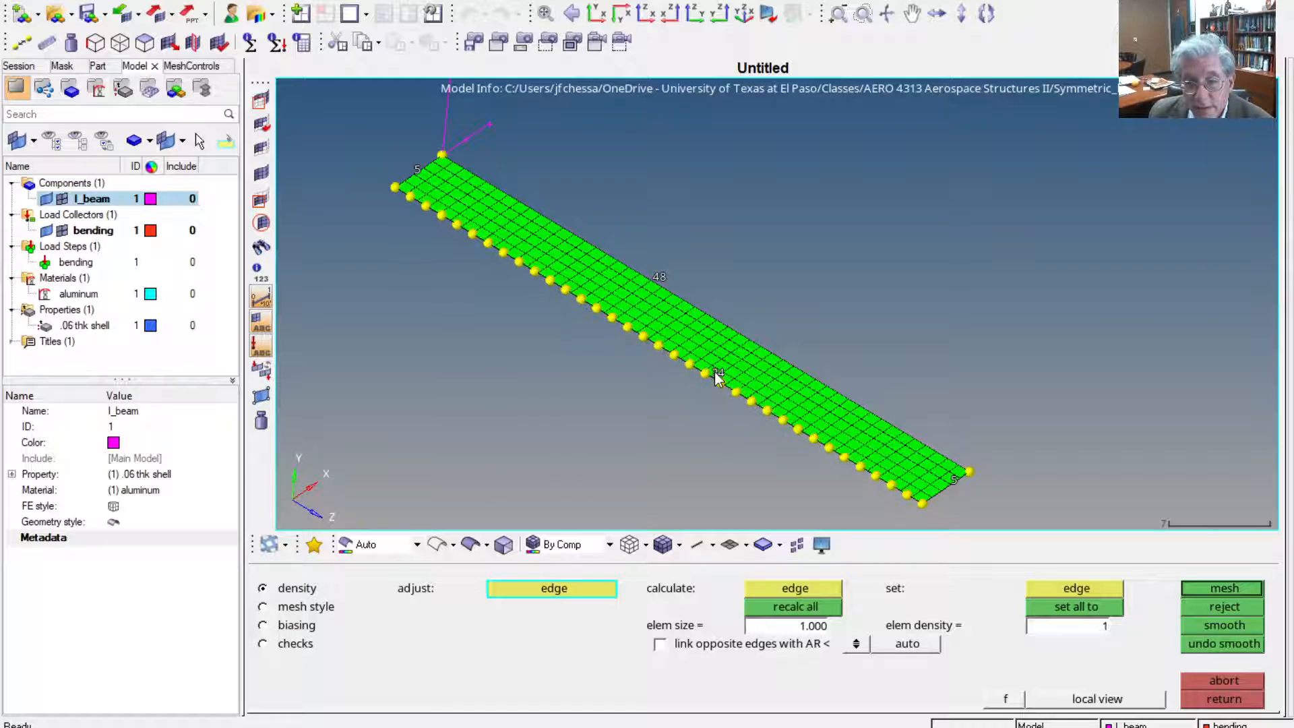
{"action": "right_click", "coordinate": [714, 373]}
{"action": "right_click", "coordinate": [714, 372]}
{"action": "right_click", "coordinate": [714, 372]}
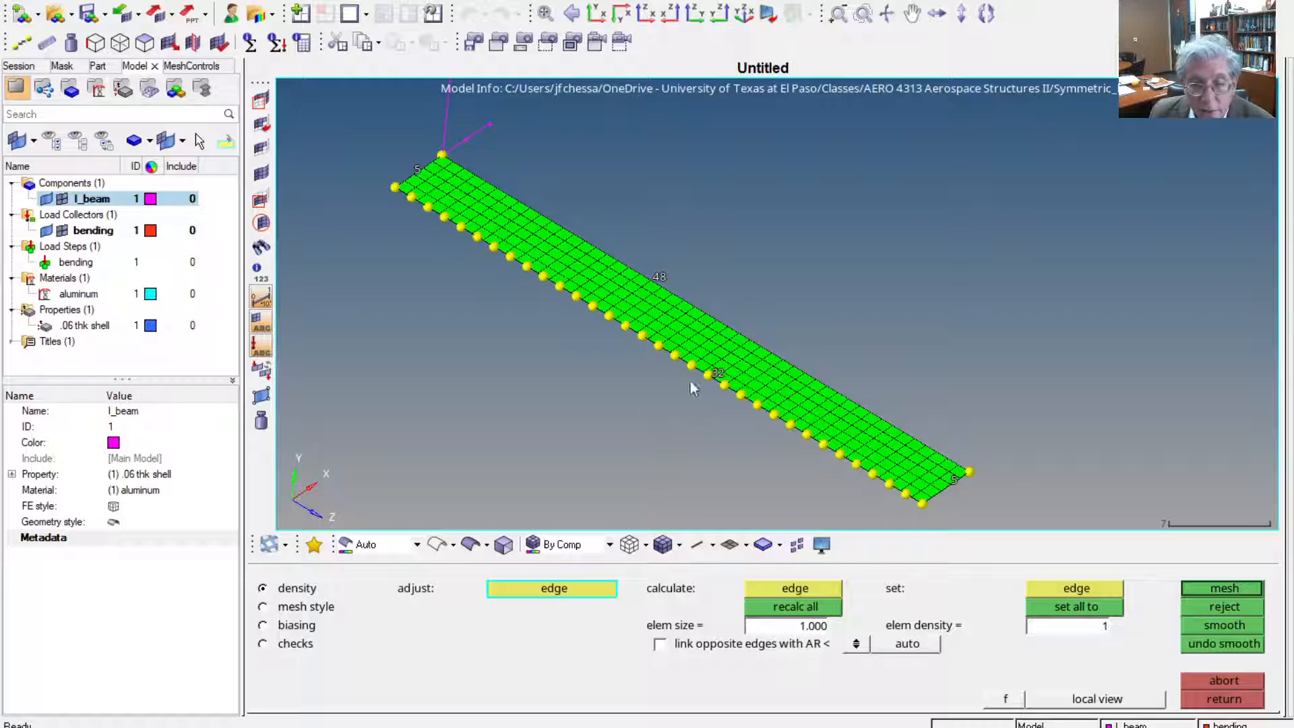
{"action": "left_click", "coordinate": [1231, 587]}
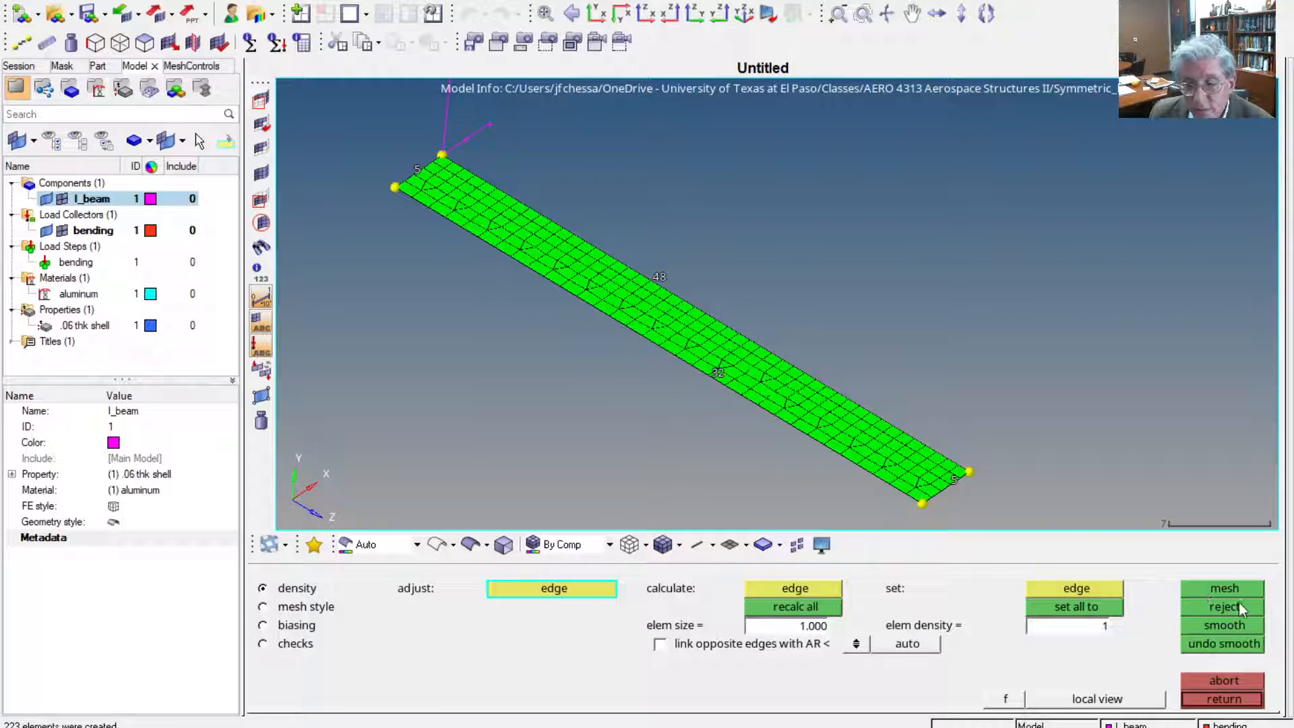
{"action": "left_click", "coordinate": [1238, 604]}
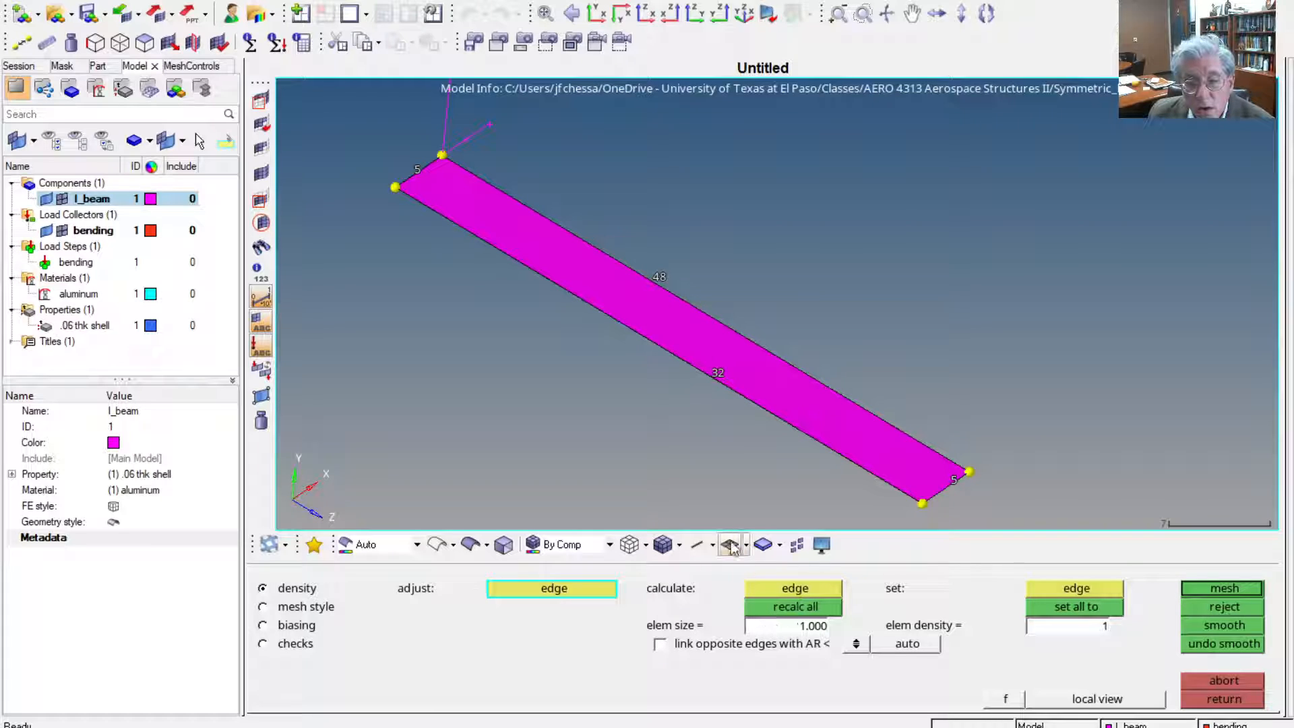
Reduce the outer long edge's density to 24 elements, mesh the strip again, and reject the result
{"action": "left_click", "coordinate": [717, 374]}
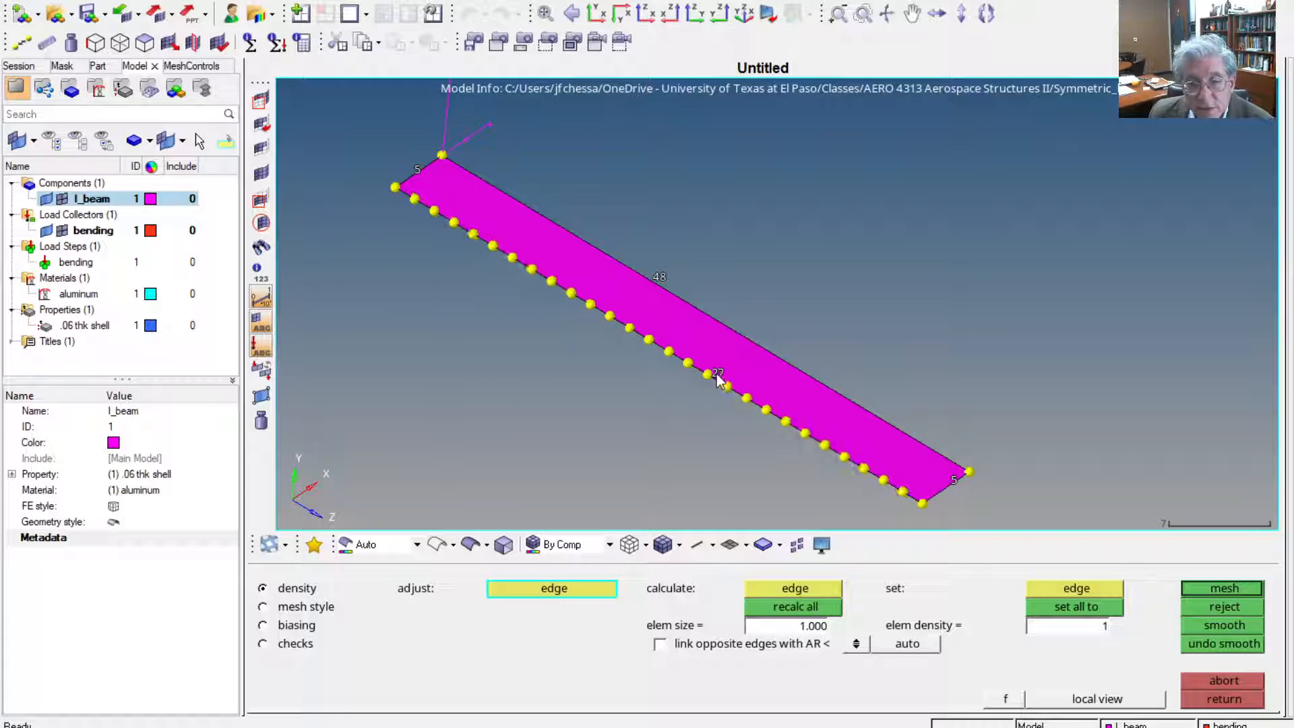
{"action": "right_click", "coordinate": [717, 374]}
{"action": "right_click", "coordinate": [717, 374]}
{"action": "right_click", "coordinate": [717, 374]}
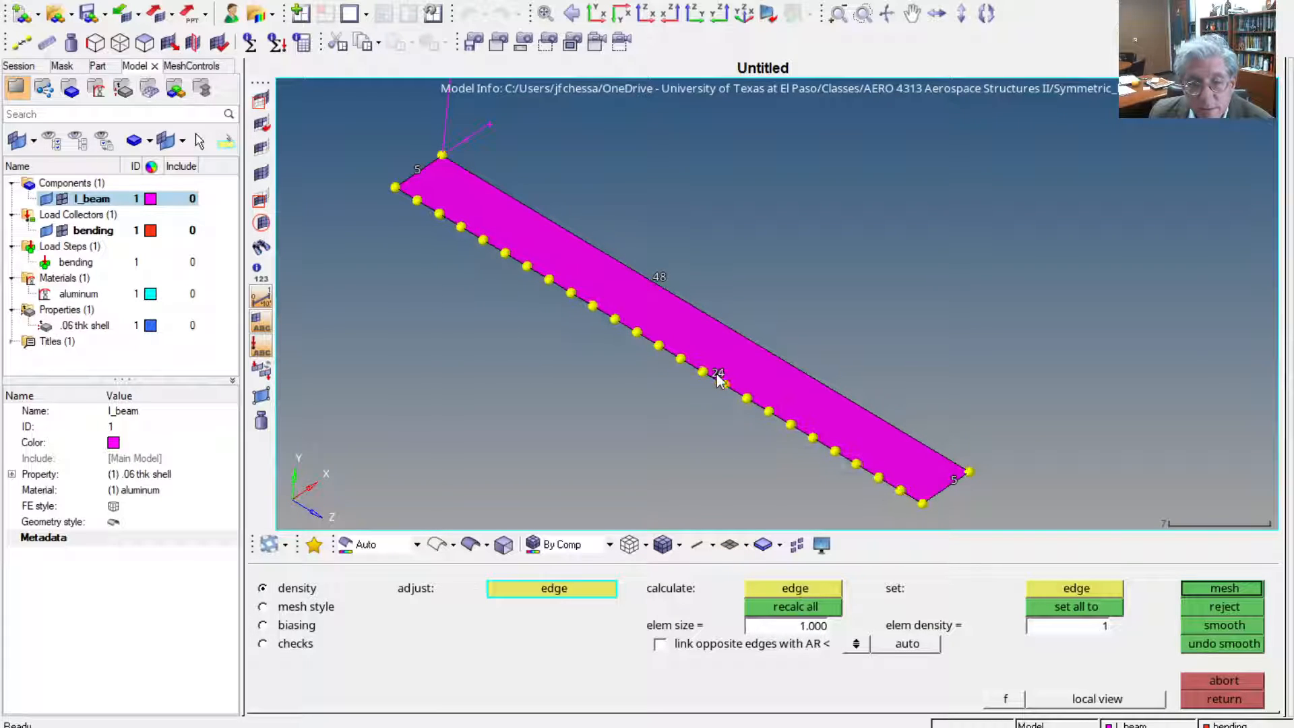
{"action": "left_click", "coordinate": [1201, 589]}
{"action": "left_click", "coordinate": [1245, 608]}
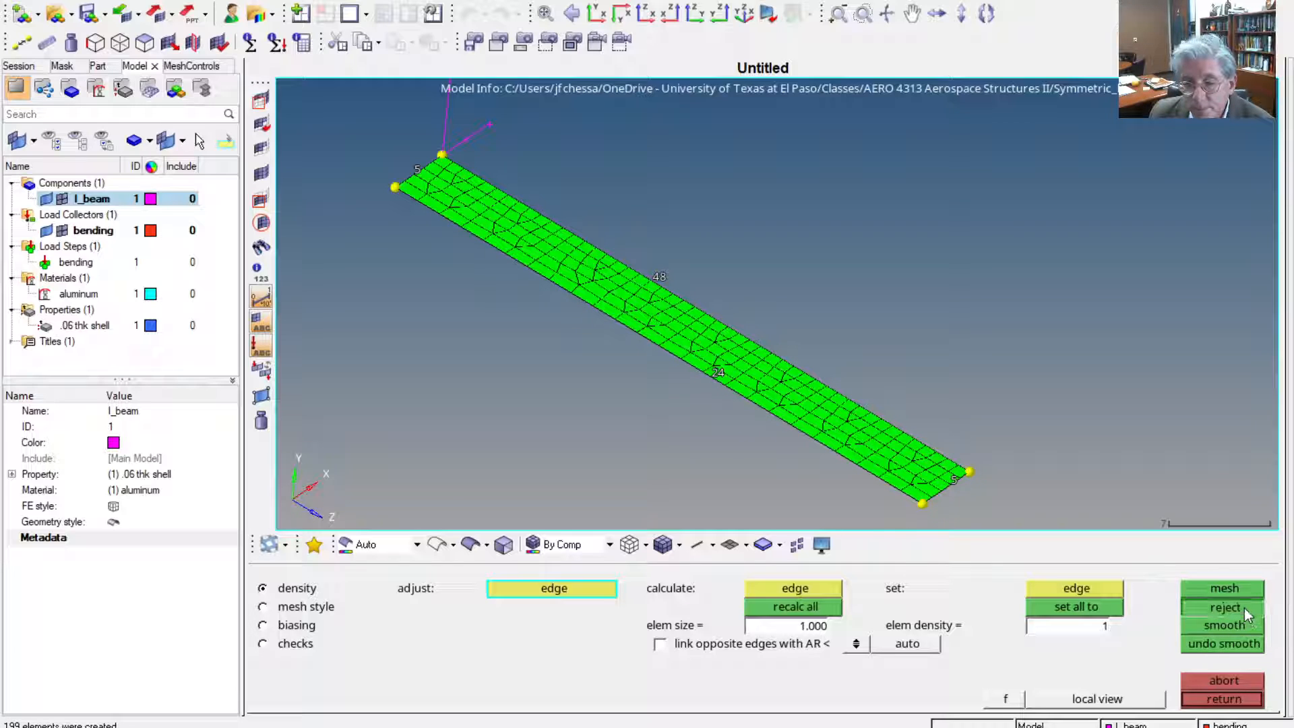
Recalculate all edge densities of the flange strip from an element size of 1.000 and mesh it
{"action": "left_click", "coordinate": [802, 627]}
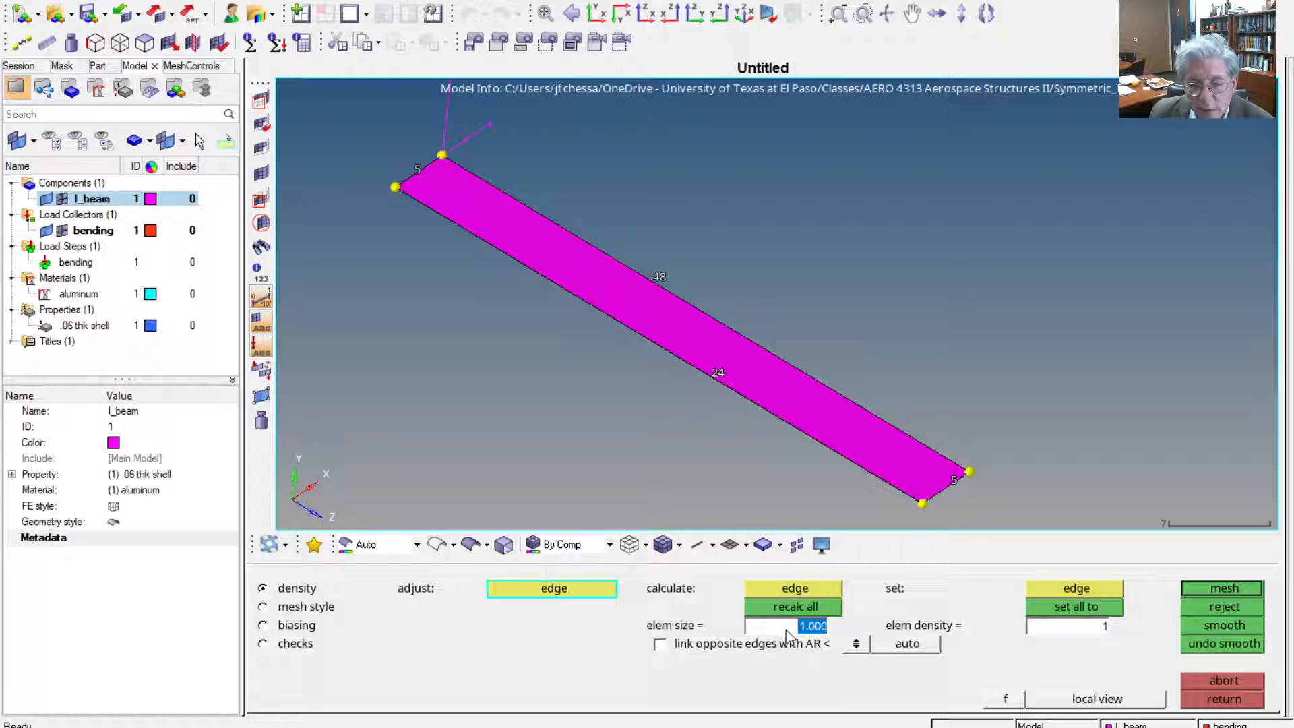
{"action": "key", "text": "Return"}
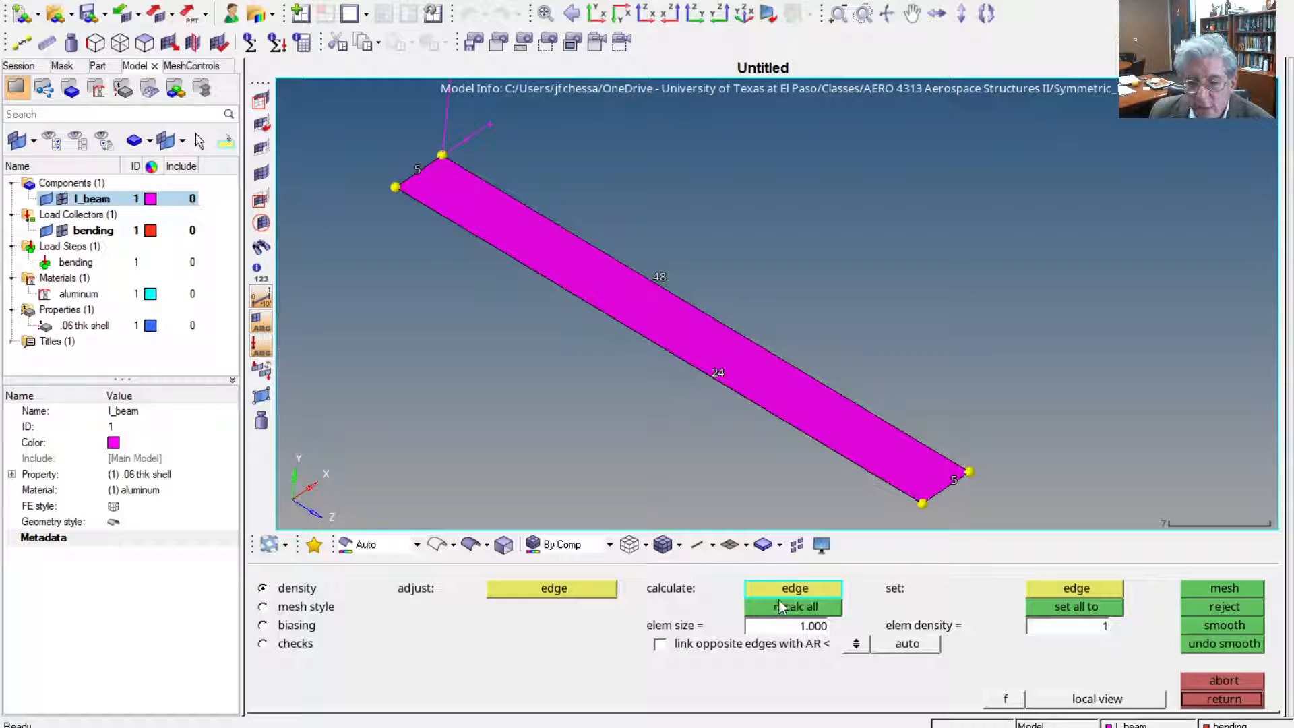
{"action": "left_click", "coordinate": [787, 610]}
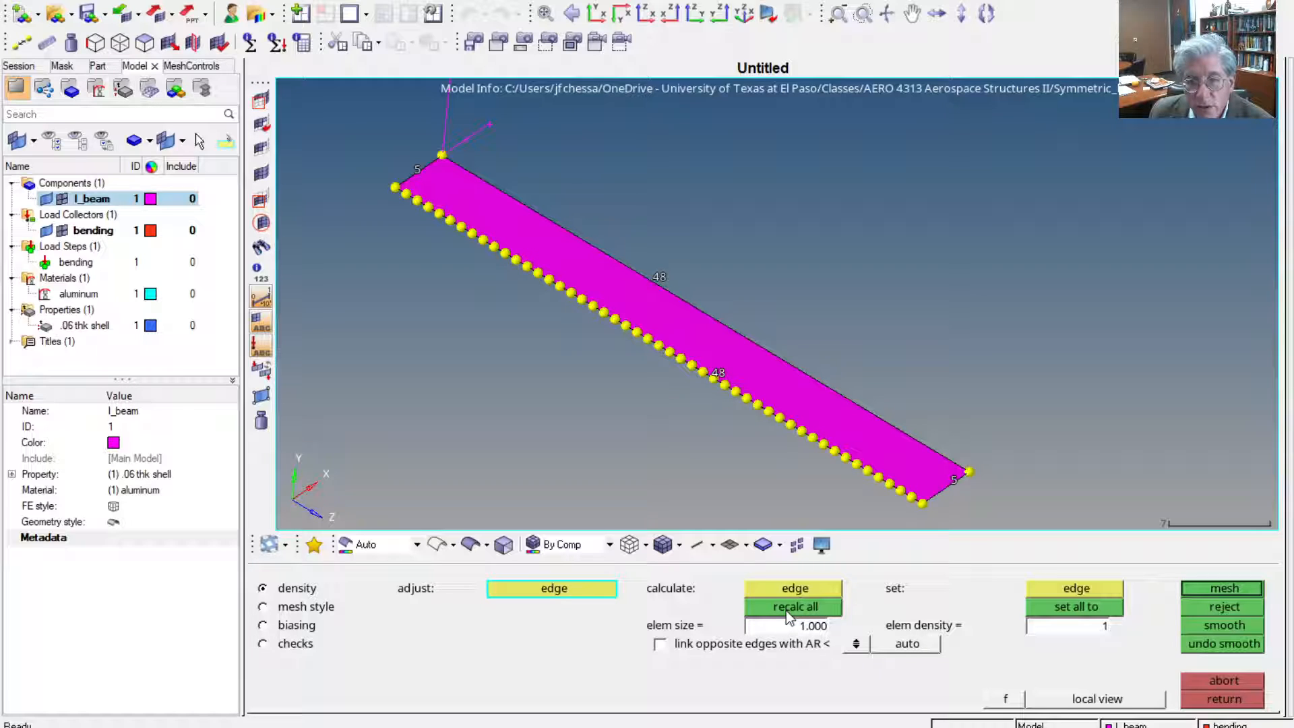
{"action": "left_click", "coordinate": [1221, 588]}
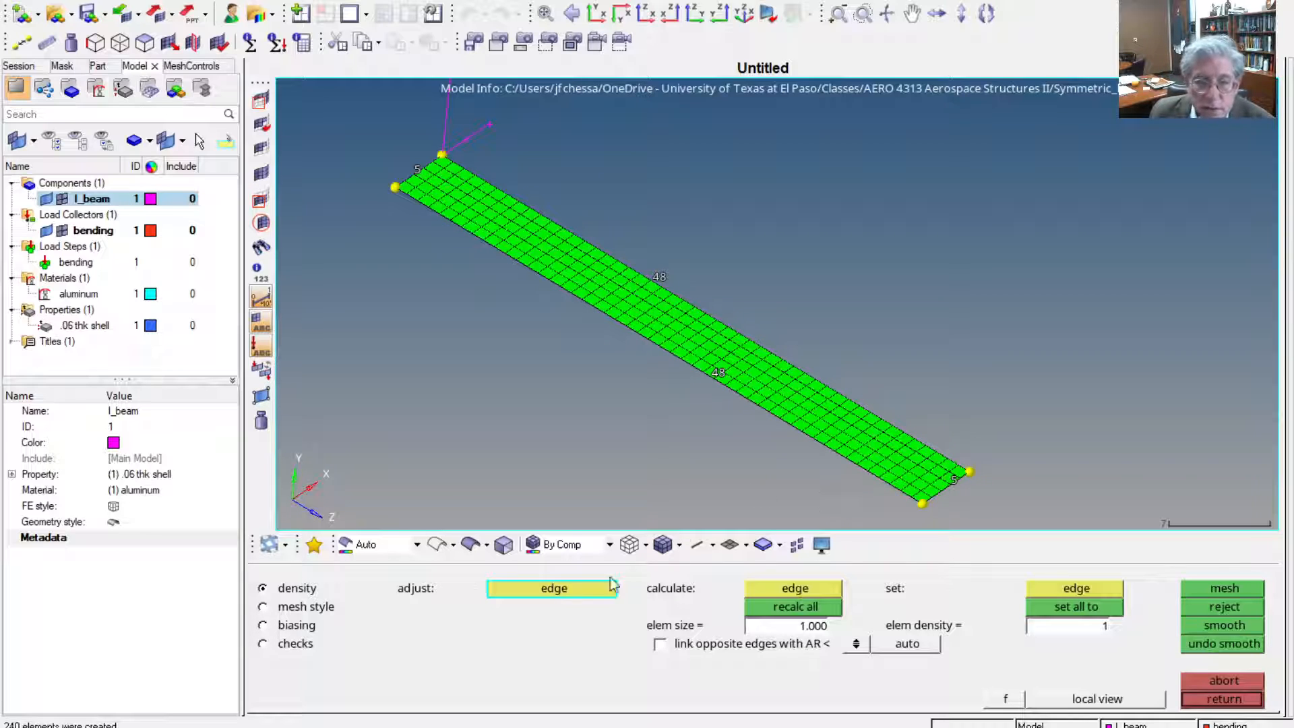
Adjust the mesh biasing of the flange strip to 1.100 on the inner long edge and -1.700 on the outer one
{"action": "left_click", "coordinate": [330, 611]}
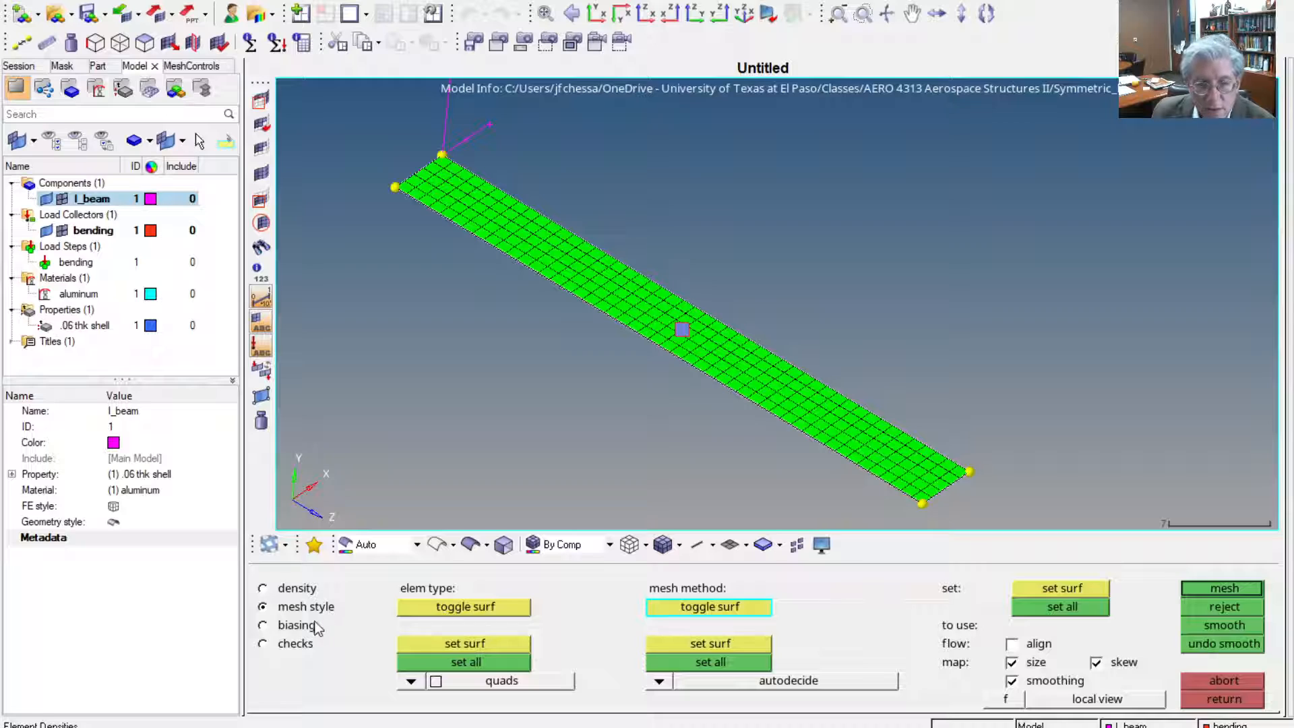
{"action": "left_click", "coordinate": [304, 625]}
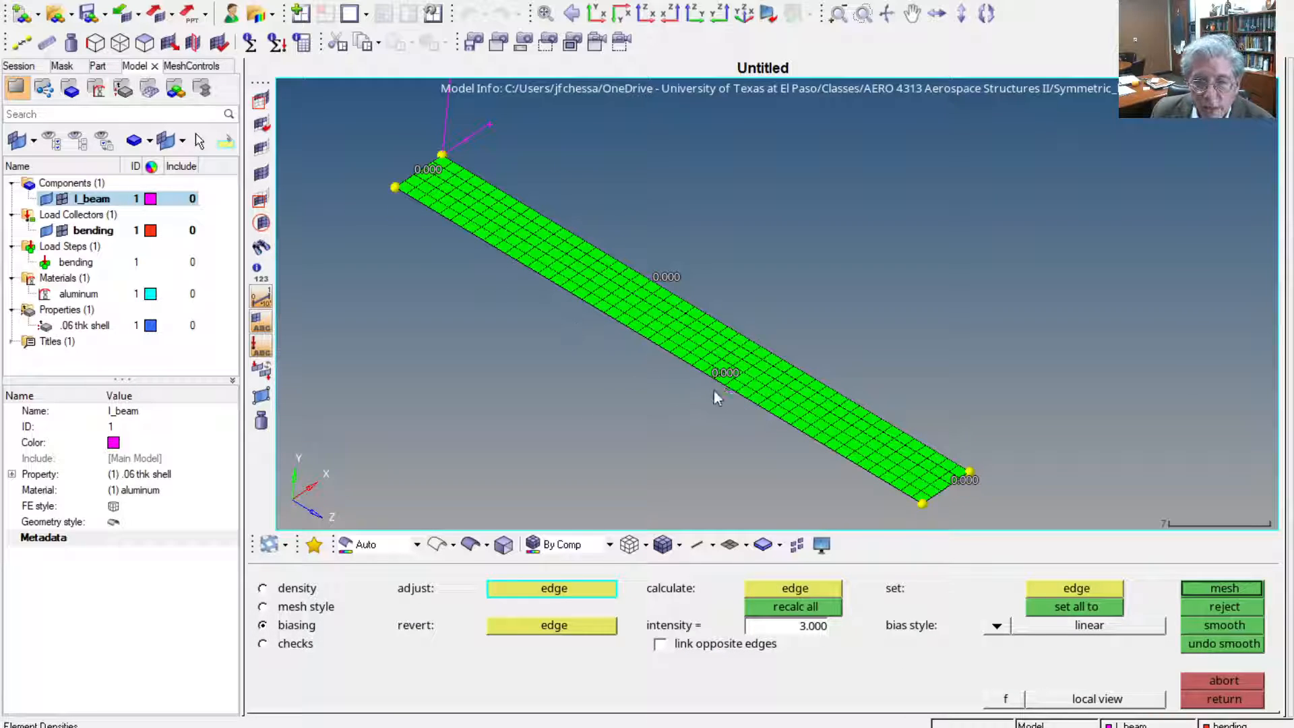
{"action": "left_click", "coordinate": [657, 282]}
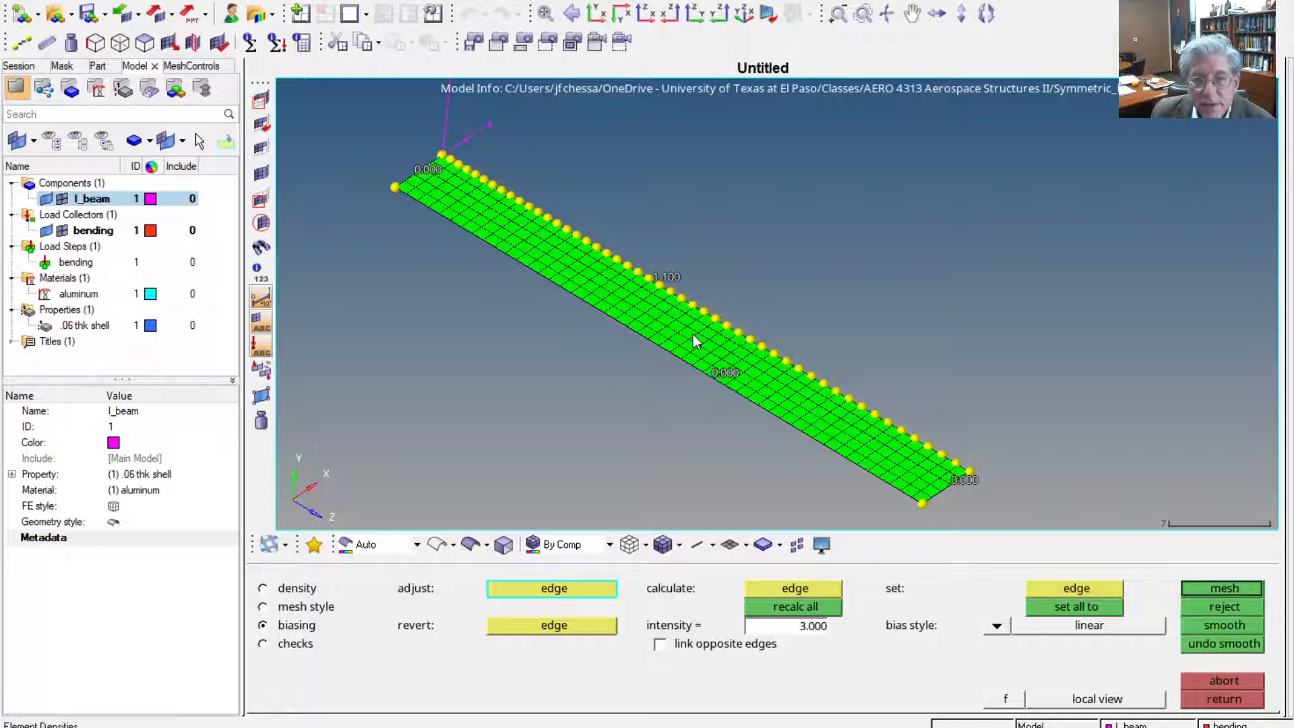
{"action": "left_click", "coordinate": [720, 385]}
{"action": "left_click", "coordinate": [722, 384]}
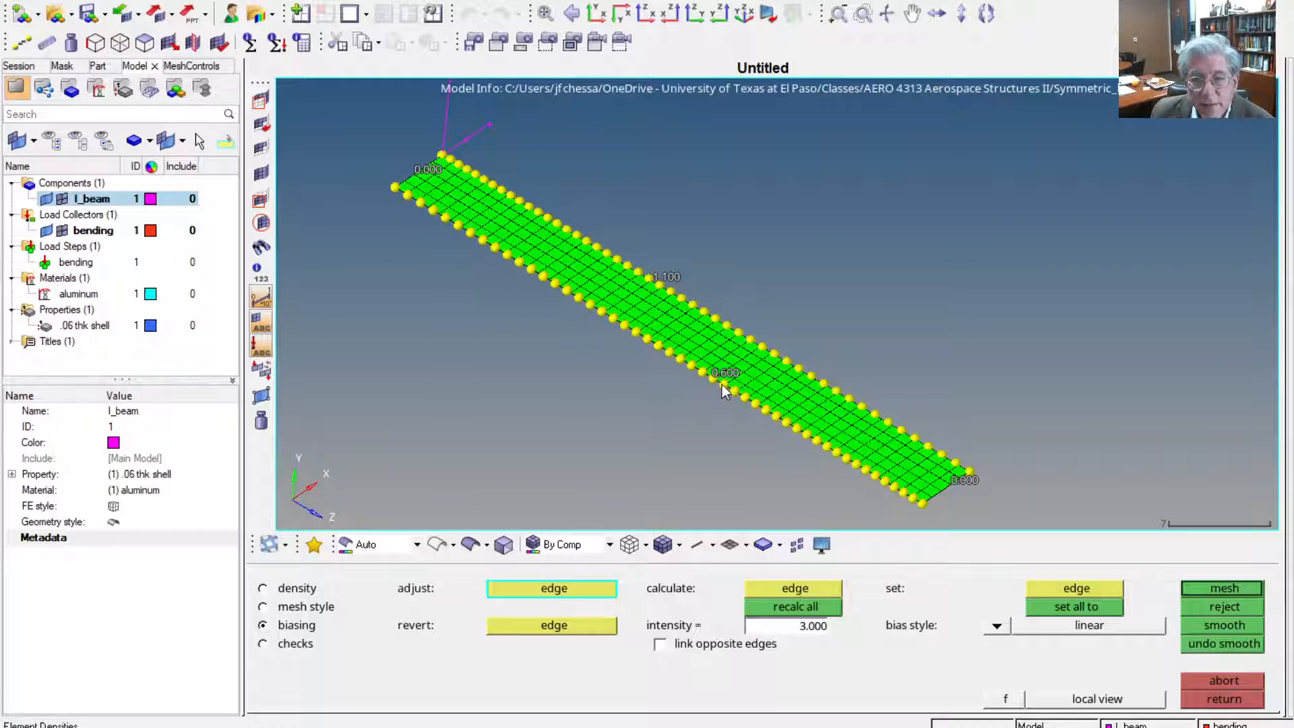
{"action": "right_click", "coordinate": [722, 384]}
{"action": "right_click", "coordinate": [722, 384]}
{"action": "right_click", "coordinate": [721, 384]}
{"action": "right_click", "coordinate": [721, 384]}
{"action": "right_click", "coordinate": [721, 384]}
{"action": "right_click", "coordinate": [722, 384]}
{"action": "right_click", "coordinate": [721, 384]}
{"action": "right_click", "coordinate": [721, 384]}
{"action": "right_click", "coordinate": [722, 384]}
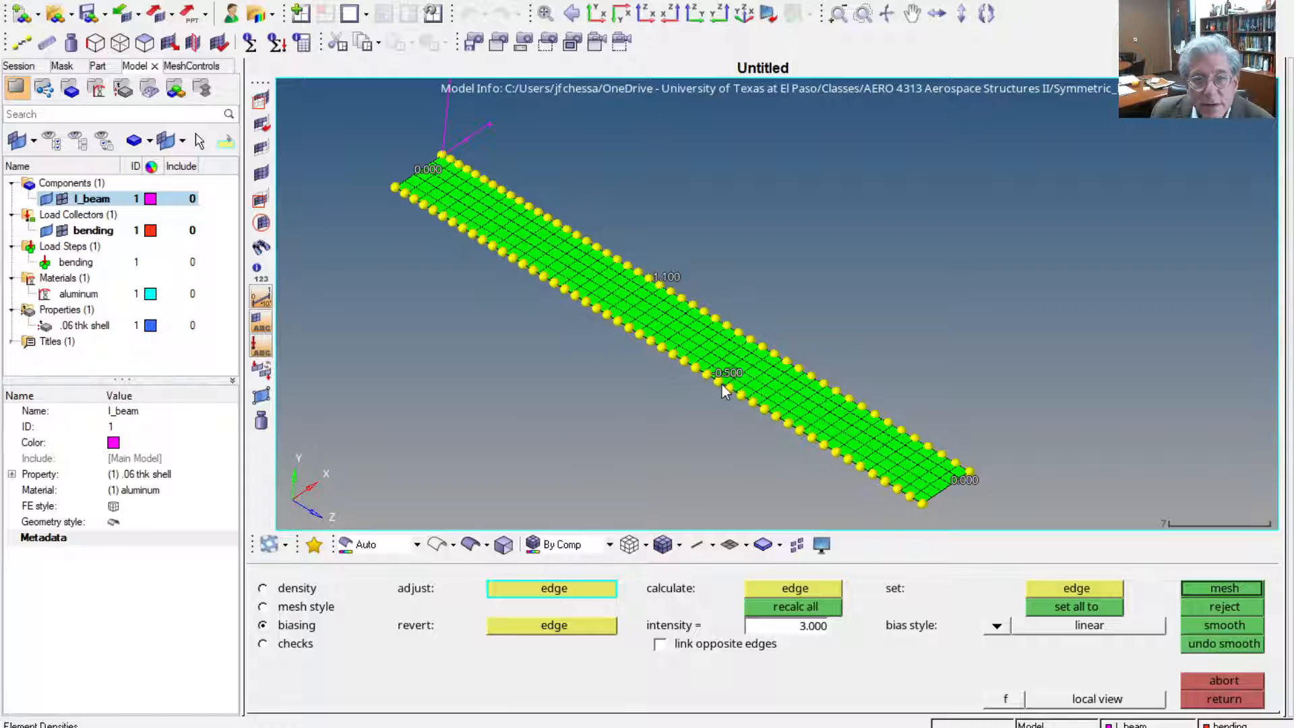
{"action": "right_click", "coordinate": [721, 384]}
{"action": "right_click", "coordinate": [722, 384]}
{"action": "right_click", "coordinate": [722, 384]}
{"action": "right_click", "coordinate": [721, 384]}
{"action": "right_click", "coordinate": [721, 384]}
{"action": "right_click", "coordinate": [721, 384]}
{"action": "right_click", "coordinate": [721, 384]}
{"action": "right_click", "coordinate": [721, 384]}
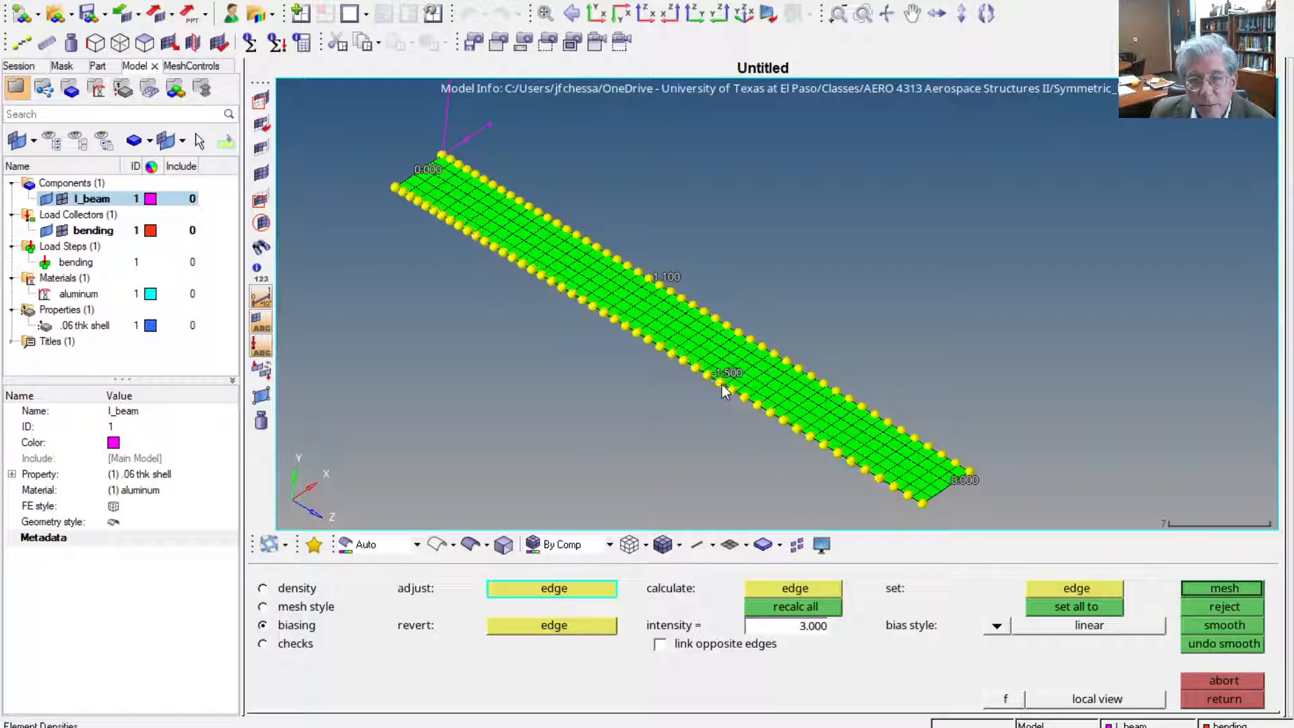
{"action": "right_click", "coordinate": [721, 384]}
{"action": "right_click", "coordinate": [722, 384]}
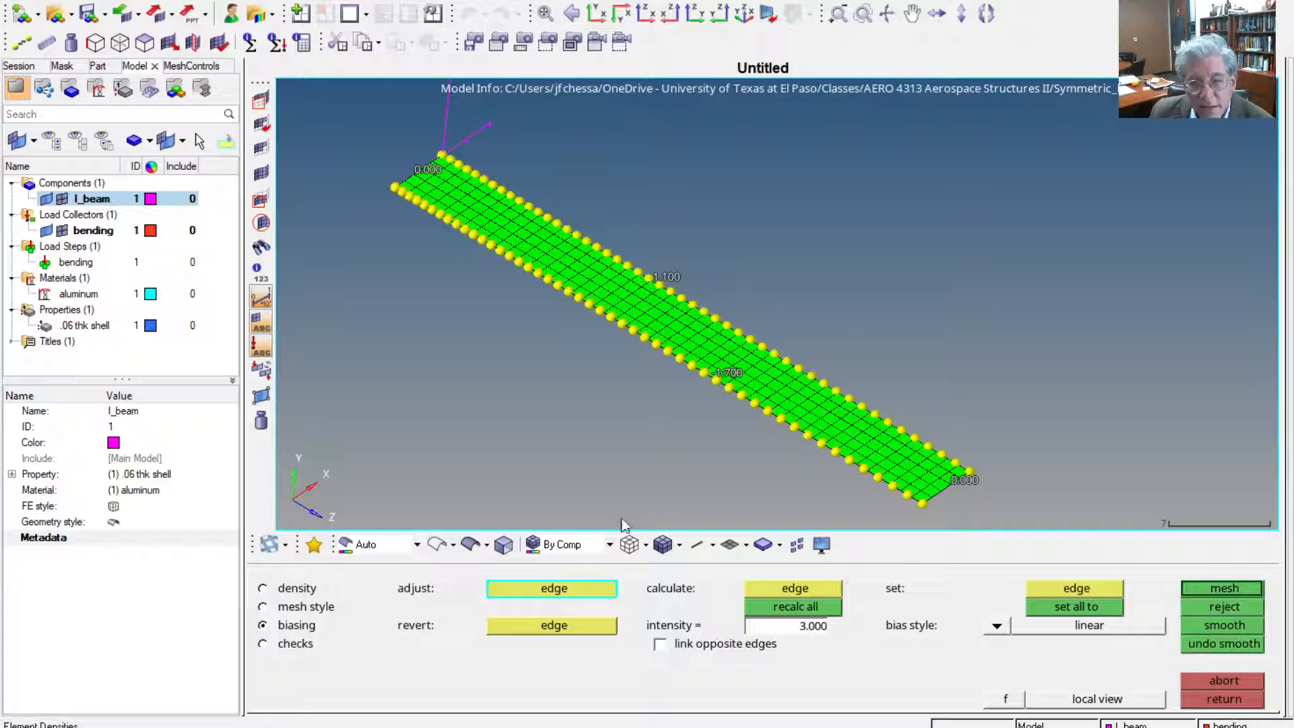
Reject the flange mesh, recalculate all edge biasing with an intensity of 1.000, mesh the strip again, and reject that mesh
{"action": "left_click", "coordinate": [1233, 607]}
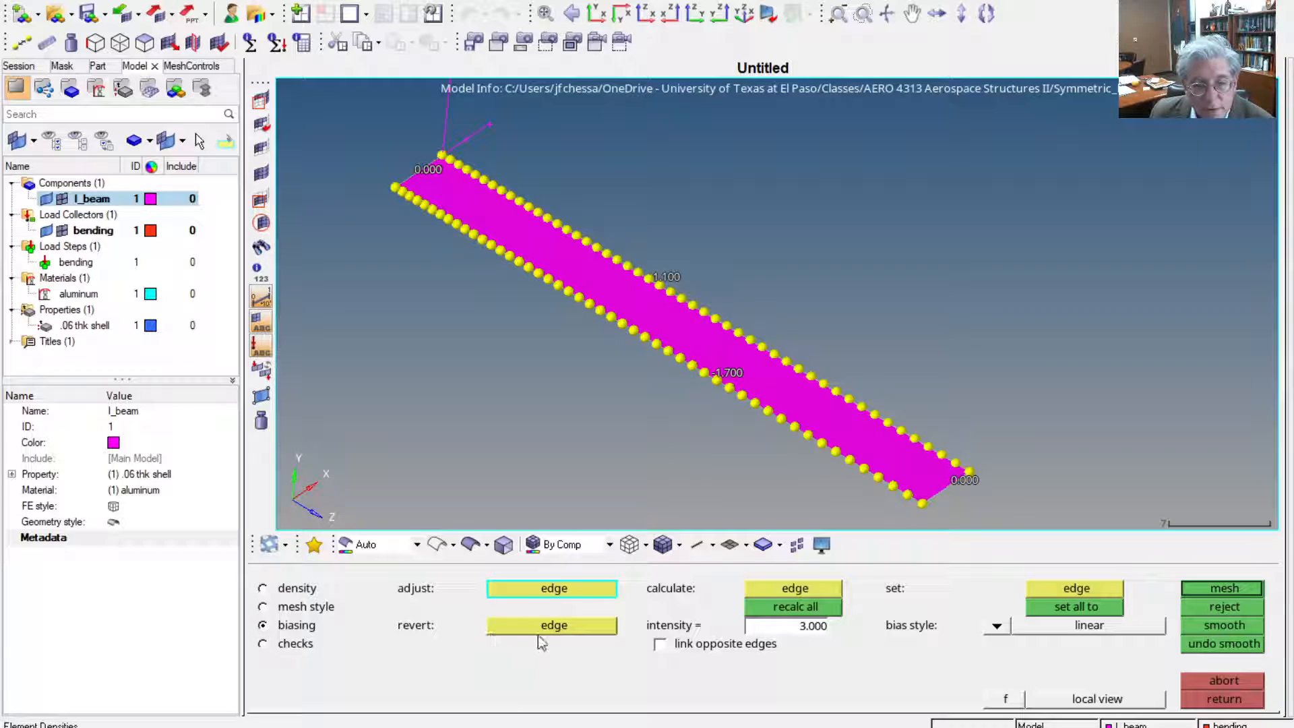
{"action": "left_click", "coordinate": [813, 627]}
{"action": "type", "text": "1"}
{"action": "key", "text": "Return"}
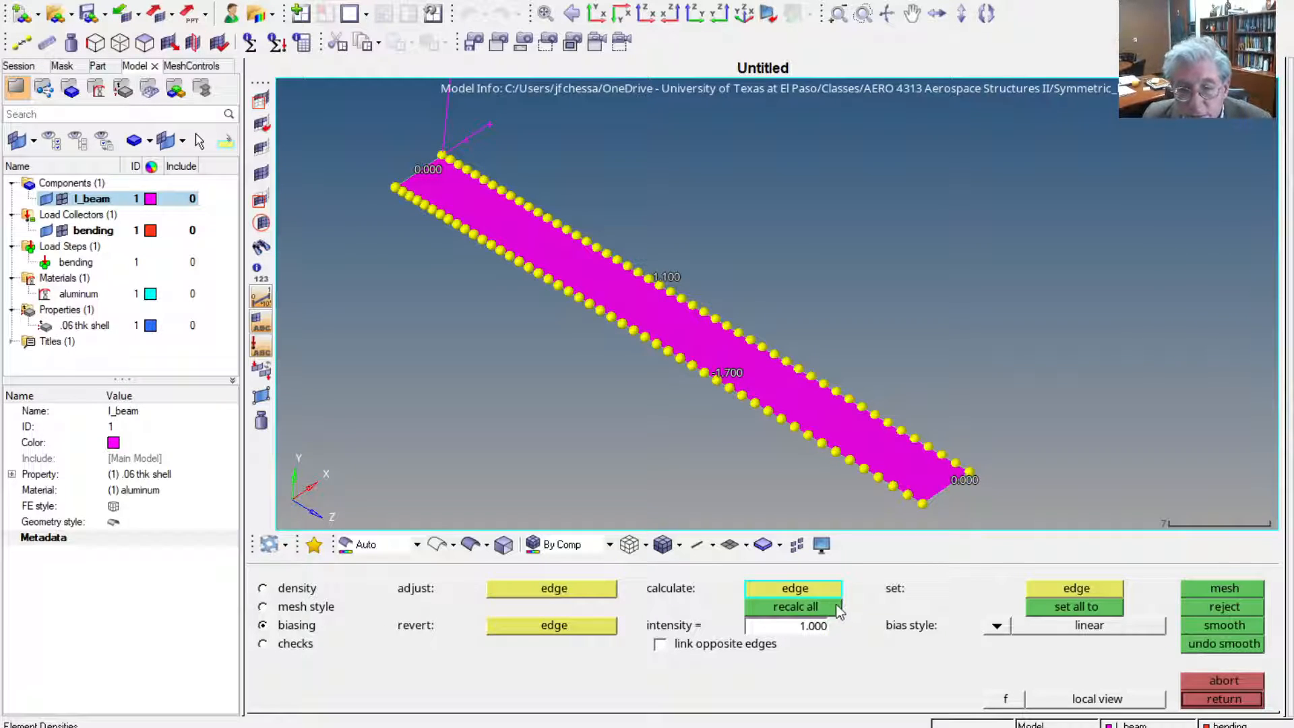
{"action": "left_click", "coordinate": [807, 608]}
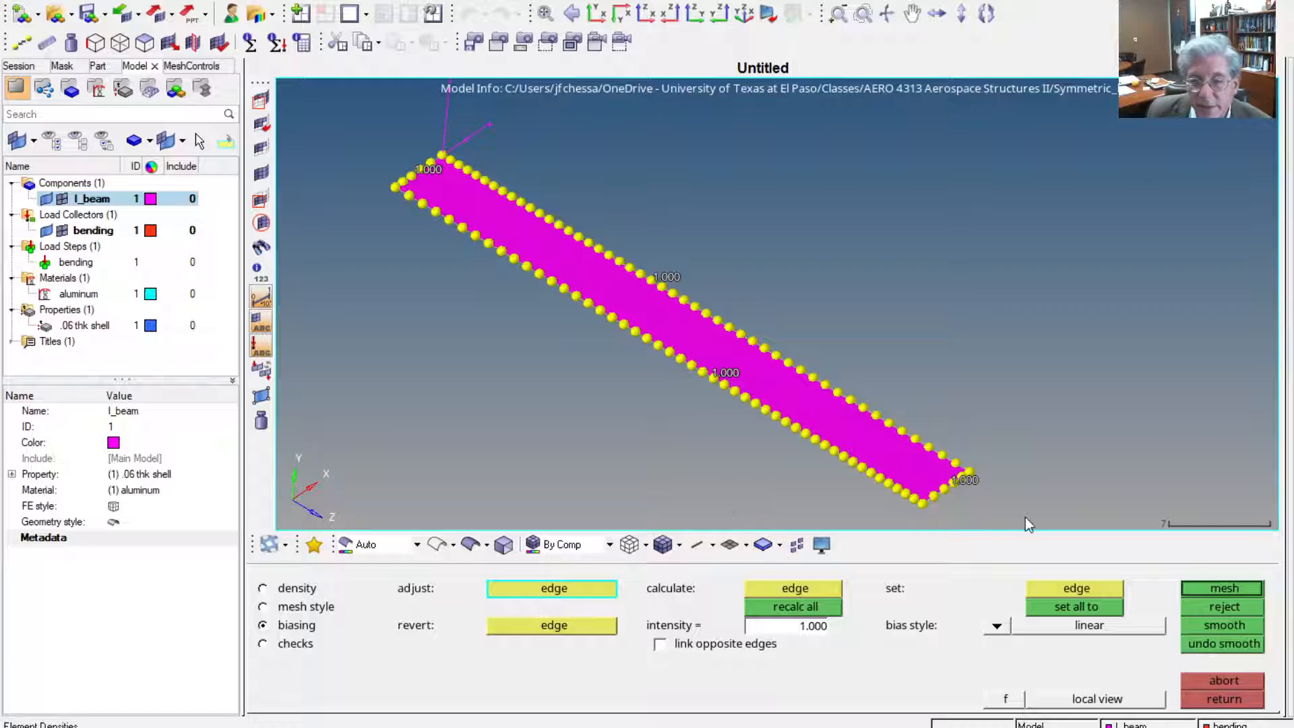
{"action": "left_click", "coordinate": [1222, 589]}
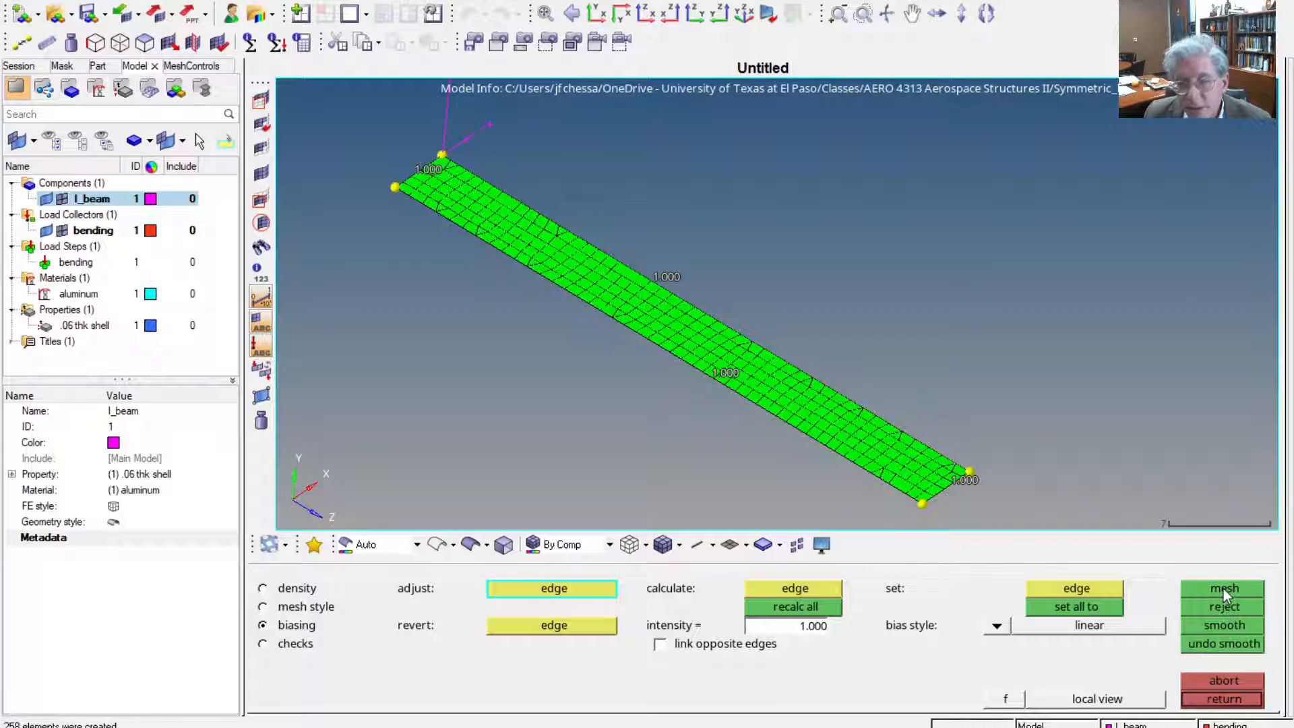
{"action": "left_click", "coordinate": [1250, 612]}
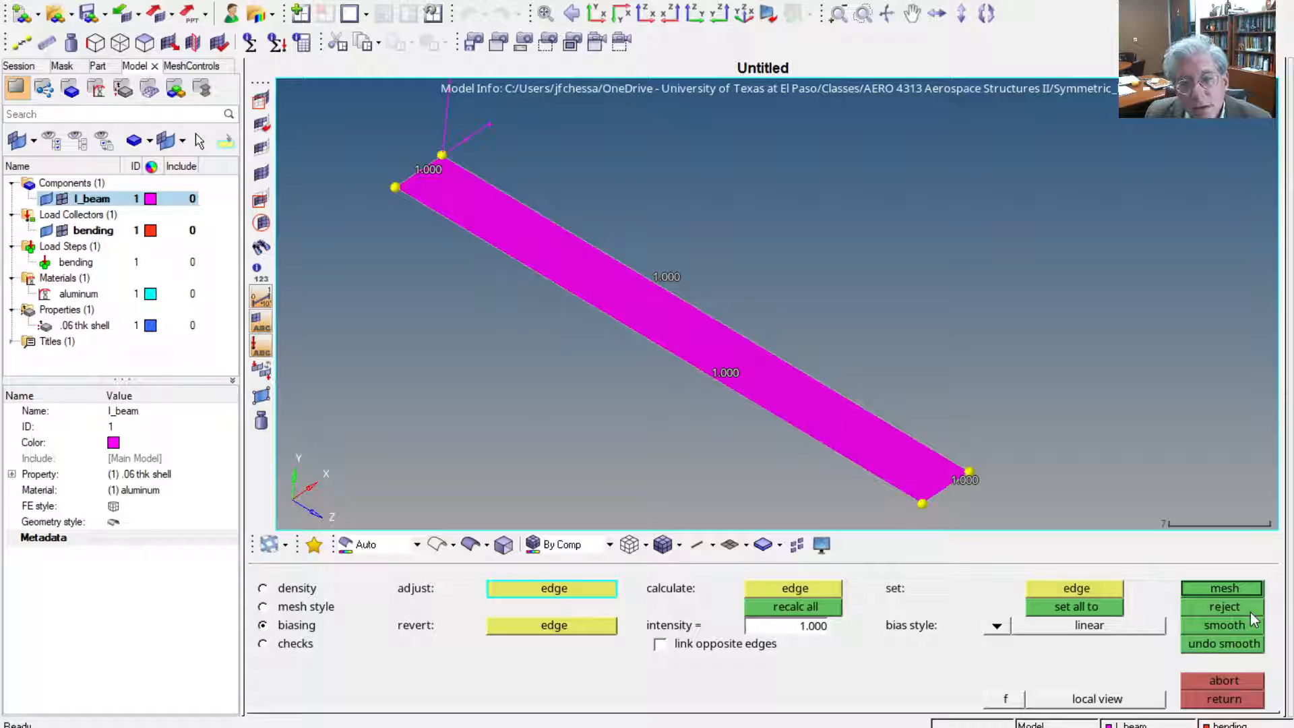
Remesh the flange strip, apply the quads element type to its surface and mesh it again, and abort the meshing
{"action": "left_click", "coordinate": [306, 590]}
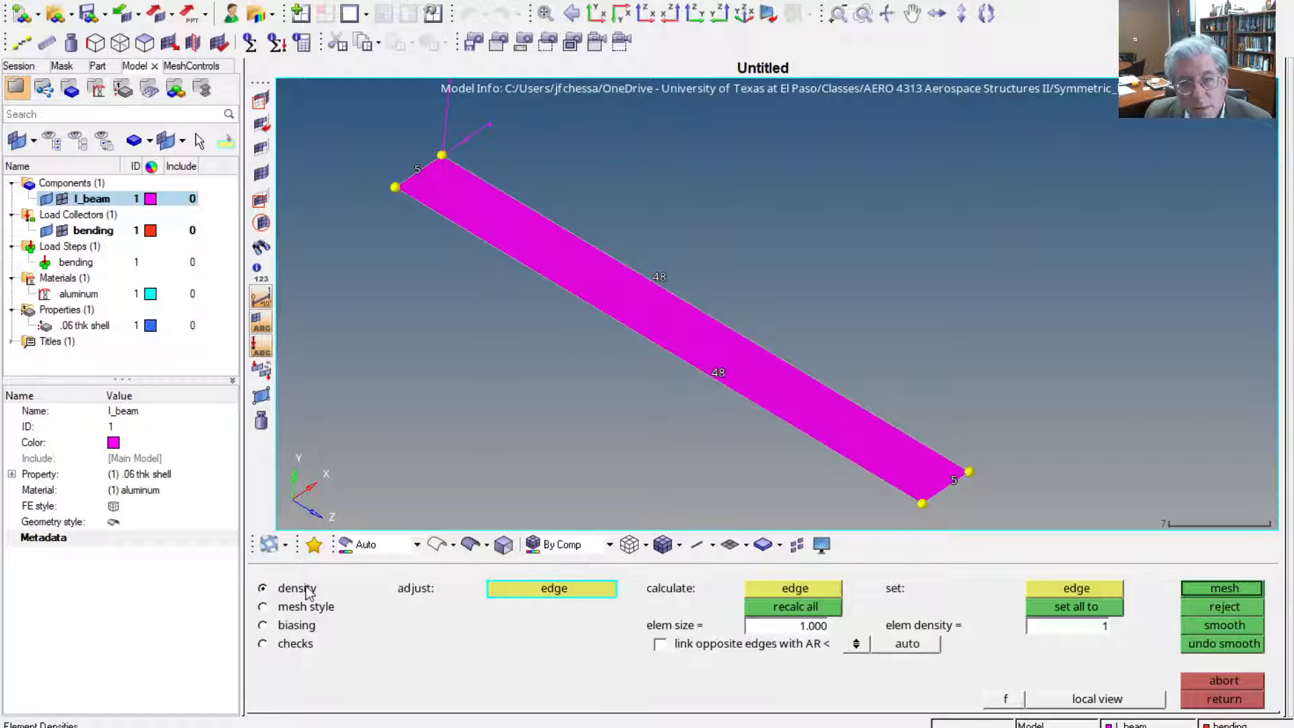
{"action": "left_click", "coordinate": [1214, 588]}
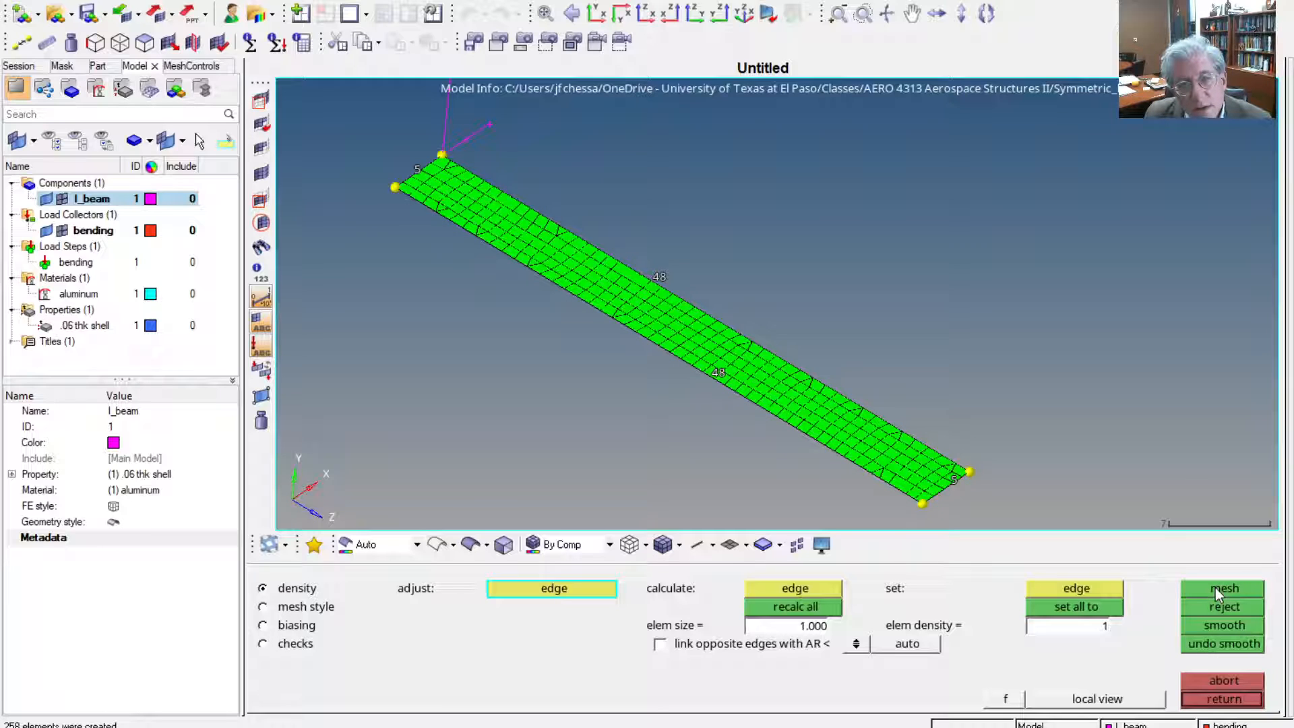
{"action": "left_click", "coordinate": [325, 609]}
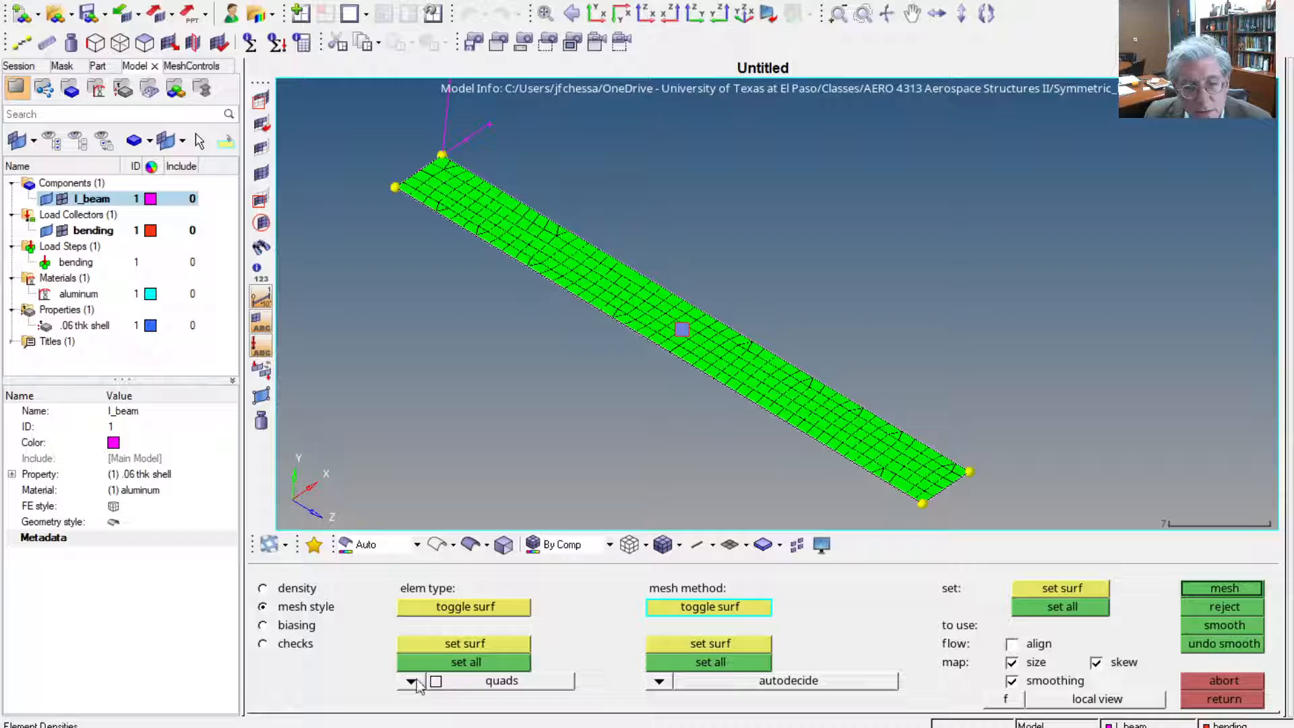
{"action": "left_click", "coordinate": [410, 680]}
{"action": "left_click", "coordinate": [423, 610]}
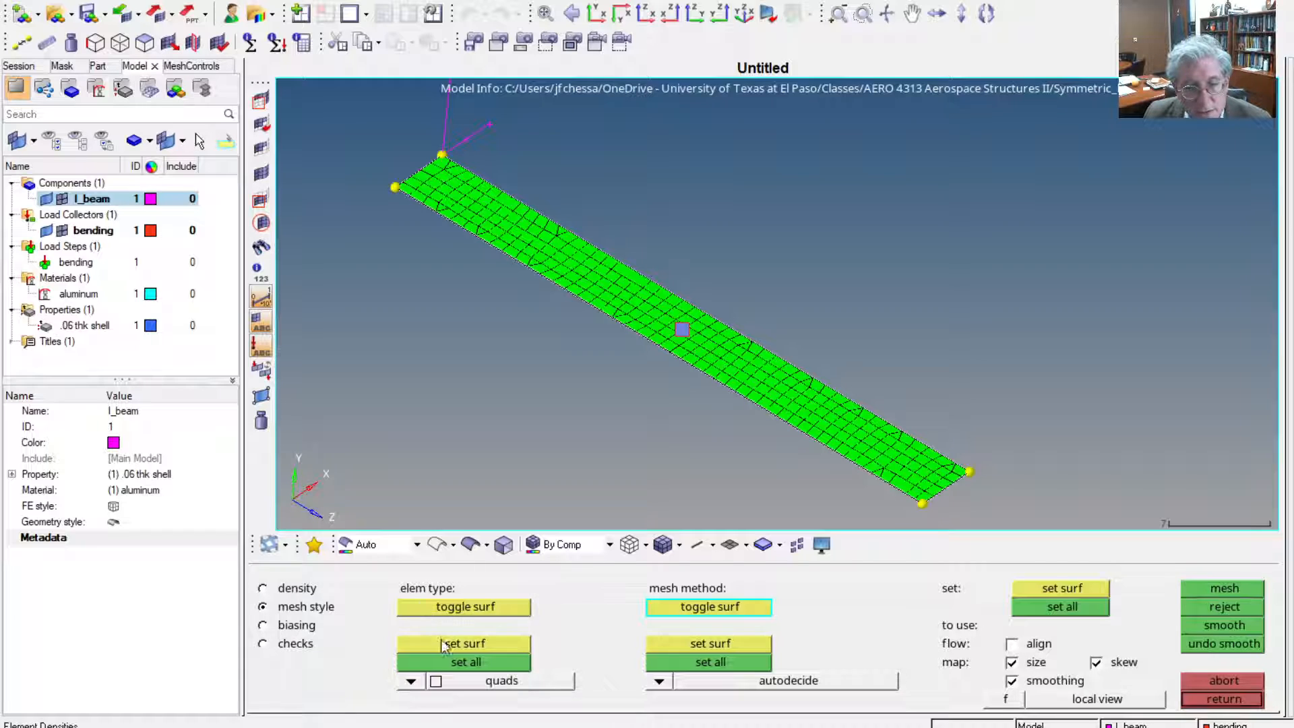
{"action": "left_click", "coordinate": [442, 644]}
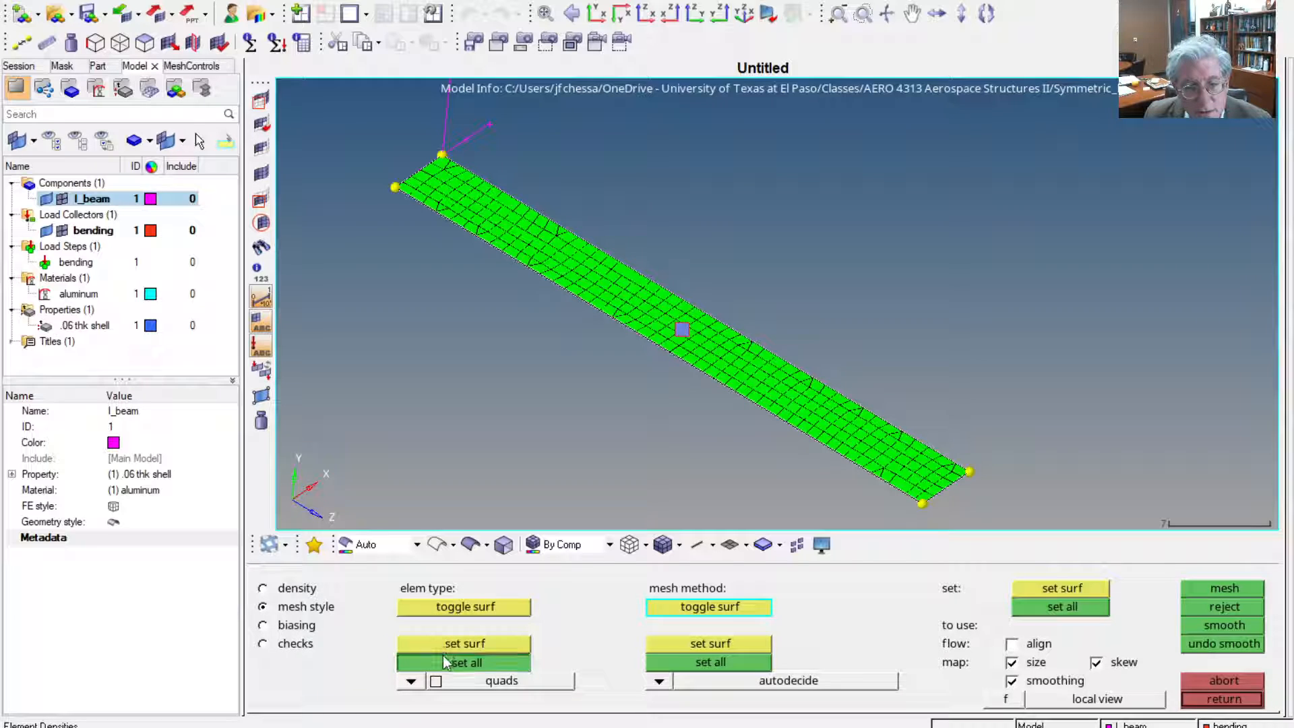
{"action": "left_click", "coordinate": [1229, 589]}
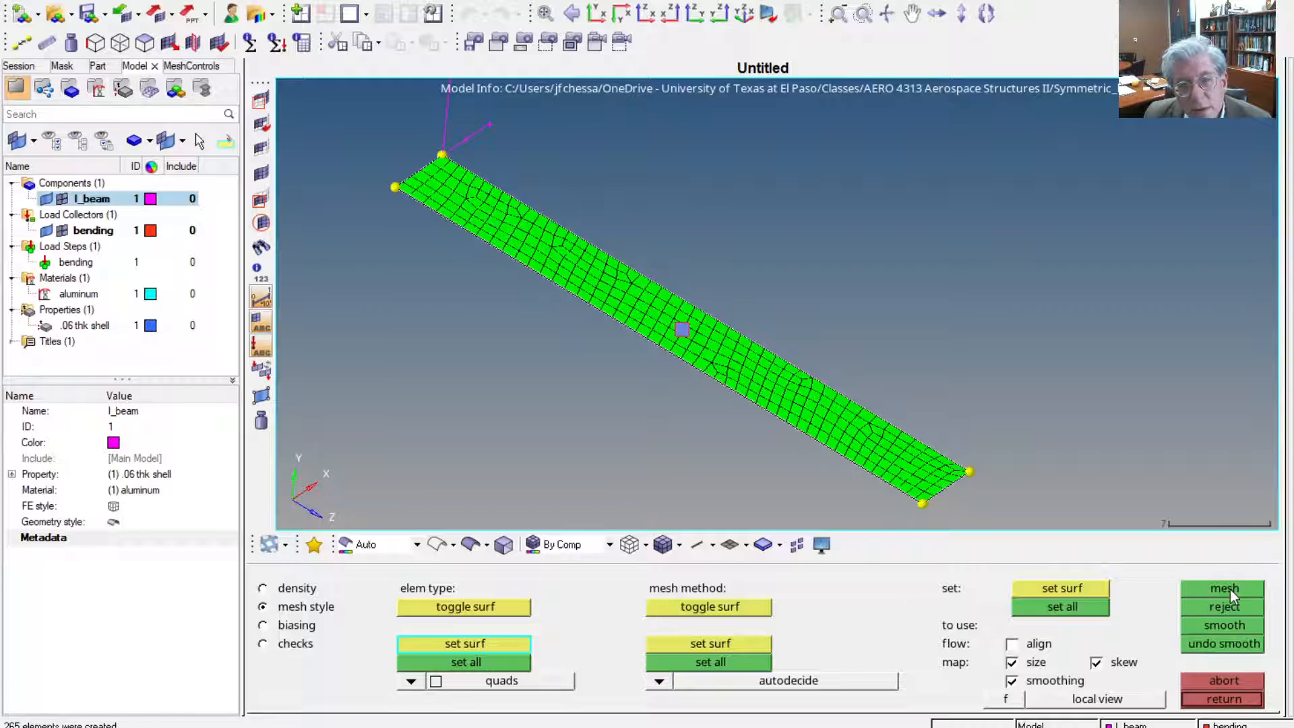
{"action": "left_click", "coordinate": [1222, 682]}
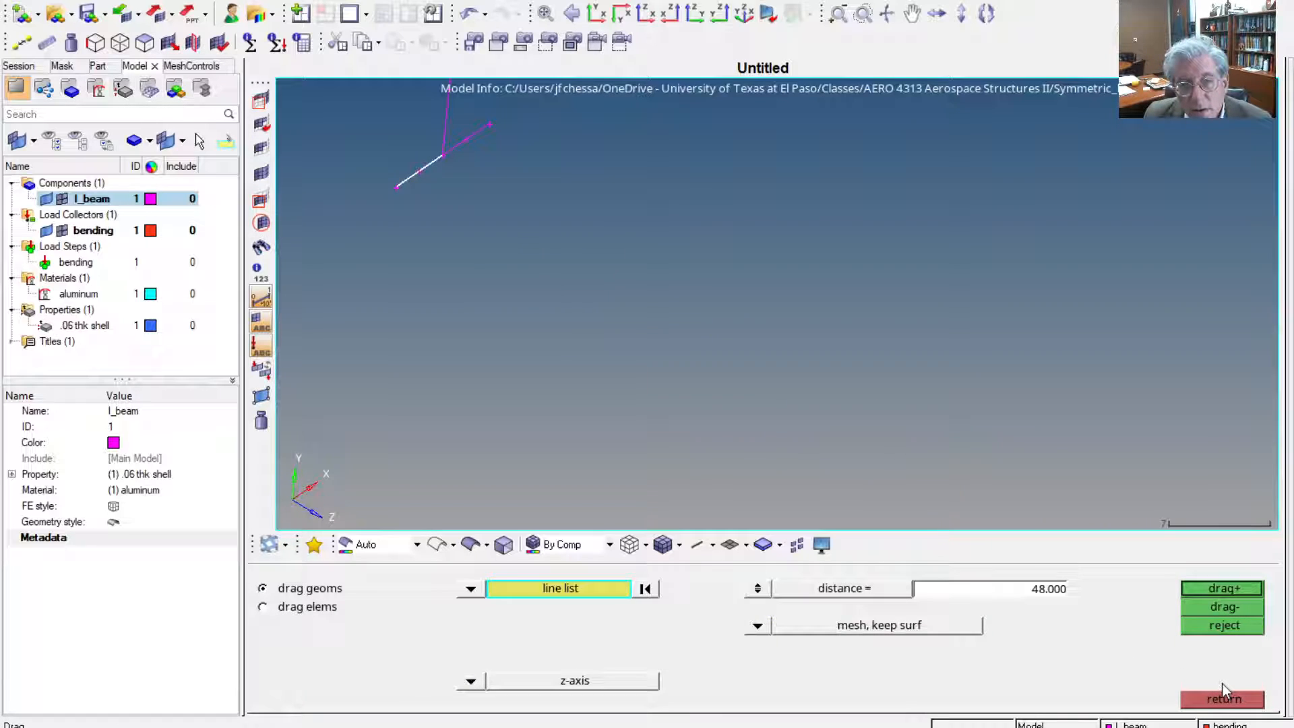
Drag both lines of the bottom flange 48 along the z-axis and keep the resulting meshed surfaces
{"action": "left_click", "coordinate": [1220, 590]}
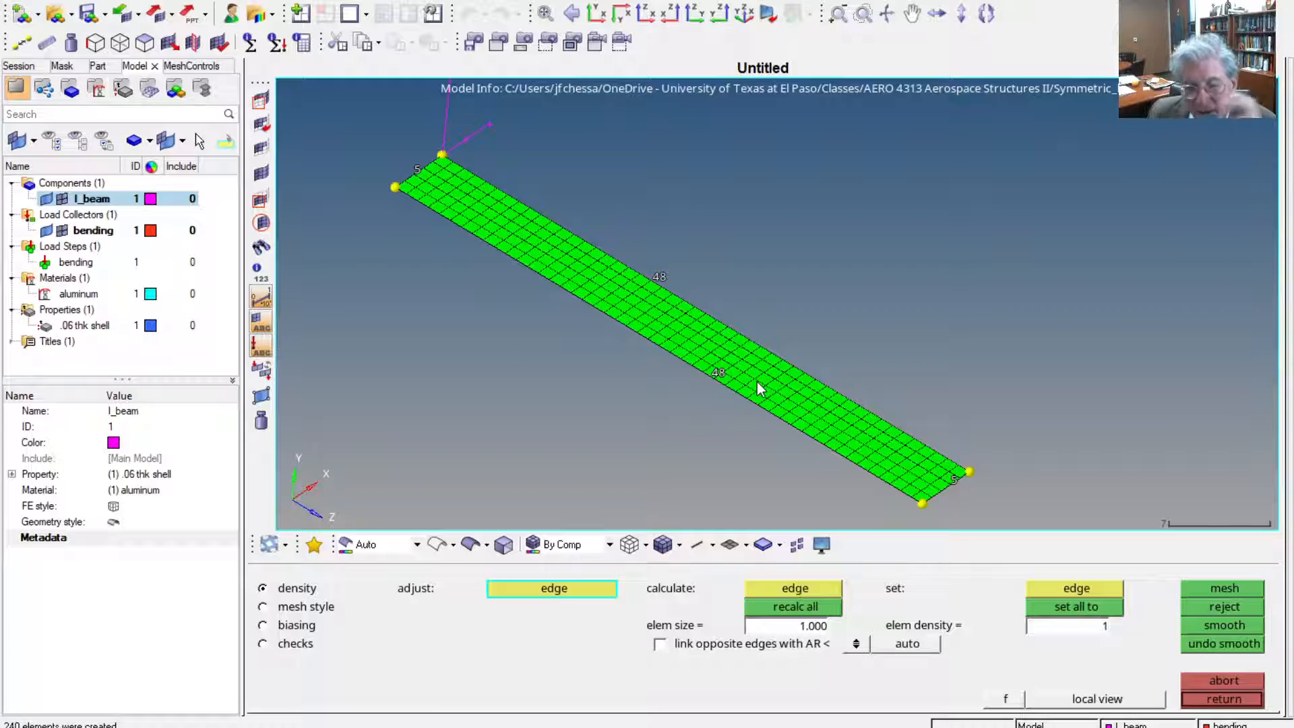
{"action": "left_click", "coordinate": [1218, 681]}
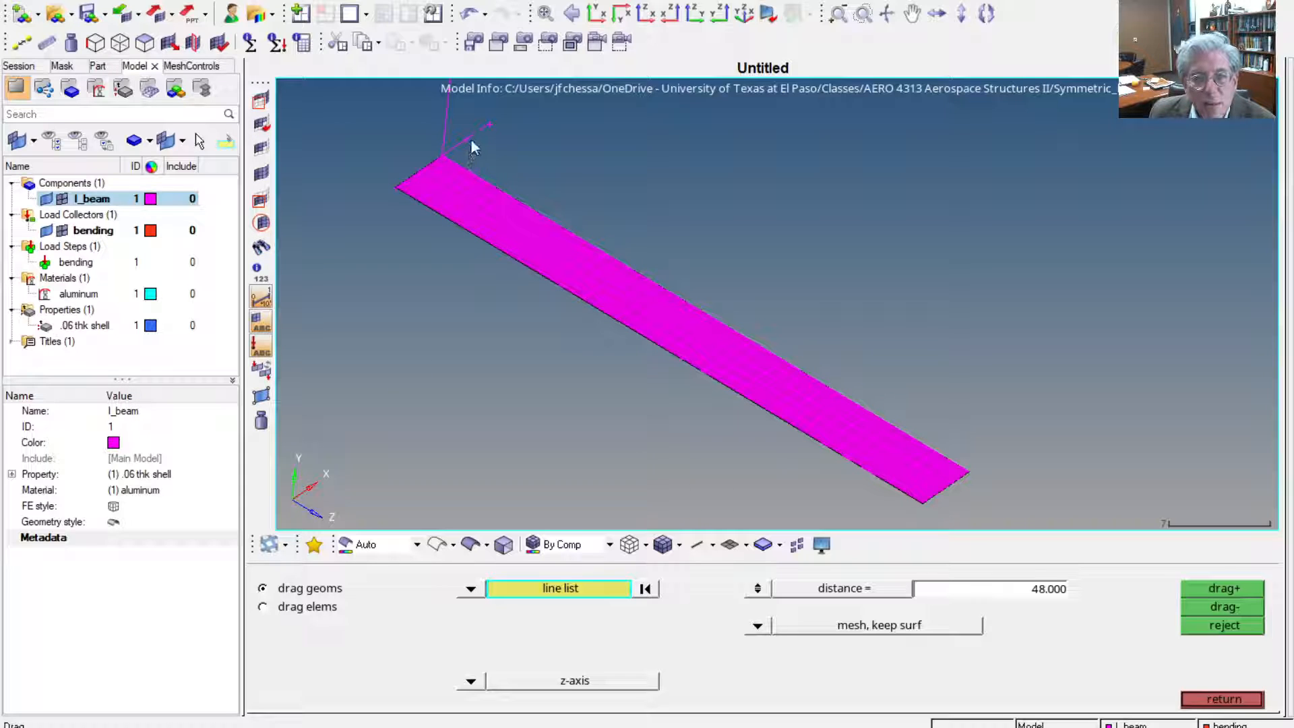
{"action": "left_click", "coordinate": [1223, 593]}
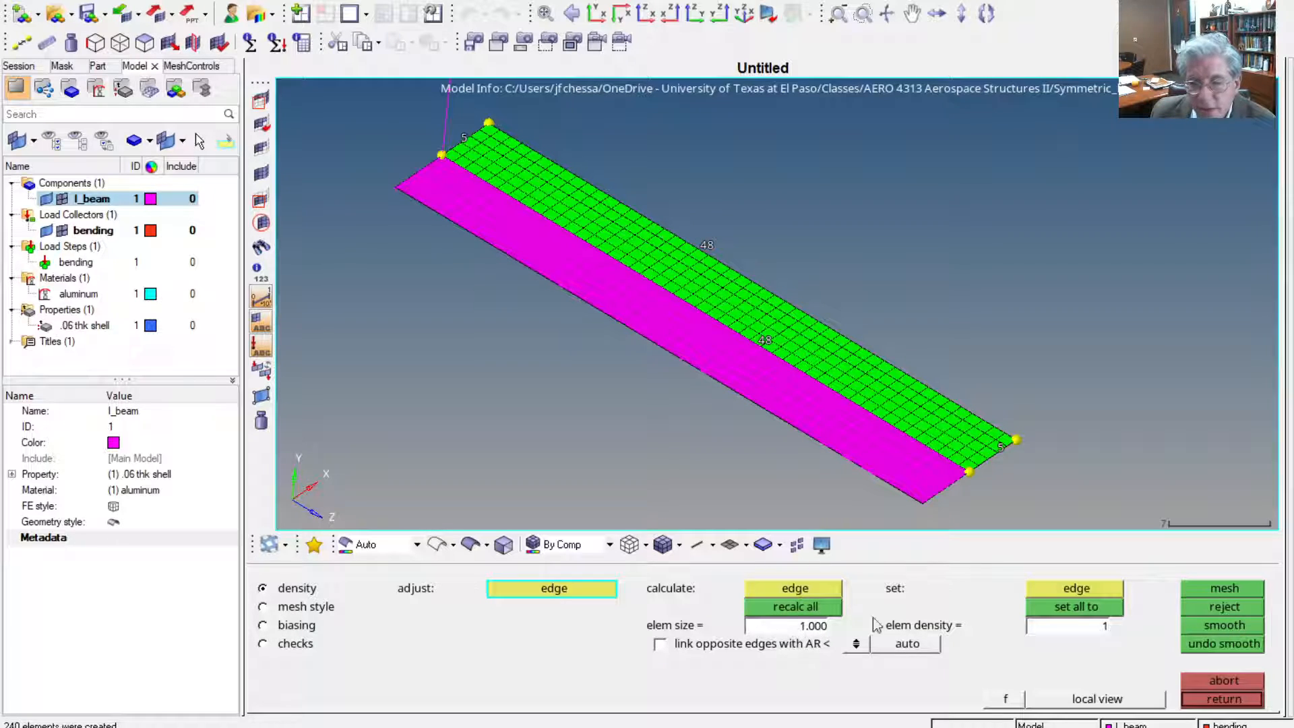
{"action": "left_click", "coordinate": [1225, 608]}
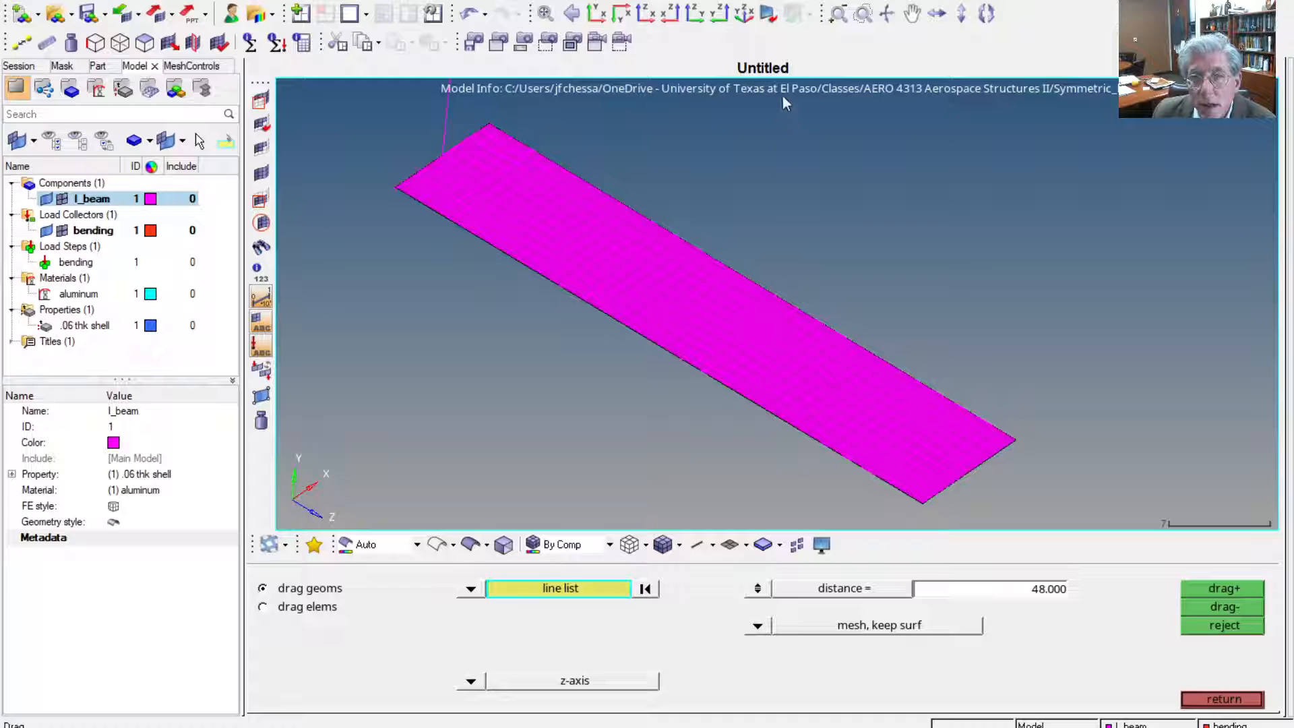
Check the default element size in the global mesh options
{"action": "key", "text": "o"}
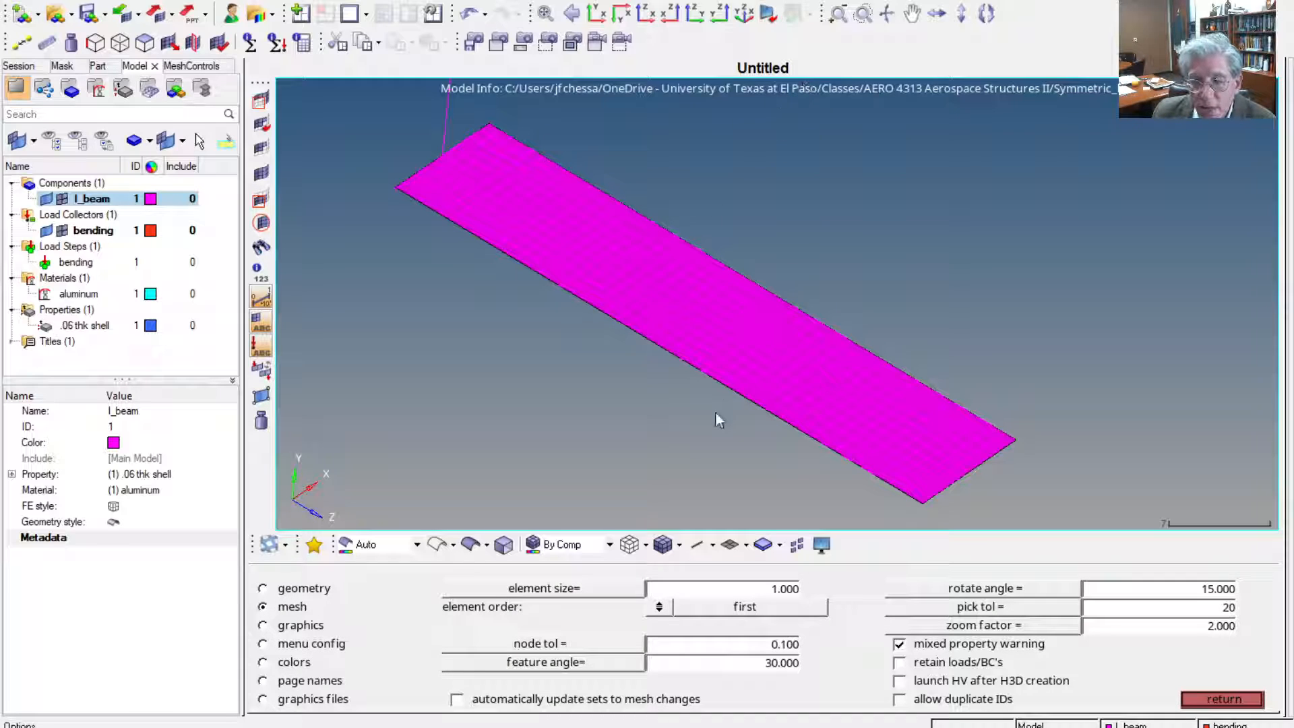
{"action": "left_click", "coordinate": [745, 591]}
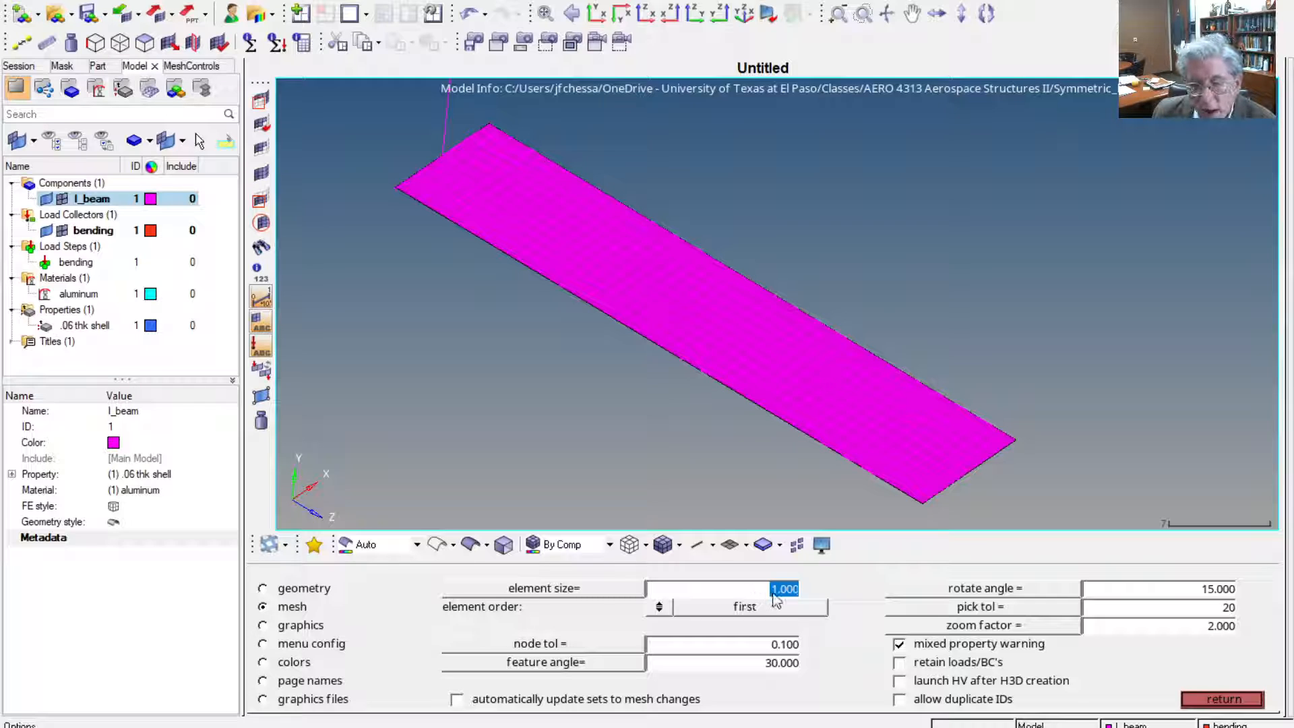
{"action": "left_click", "coordinate": [1240, 700]}
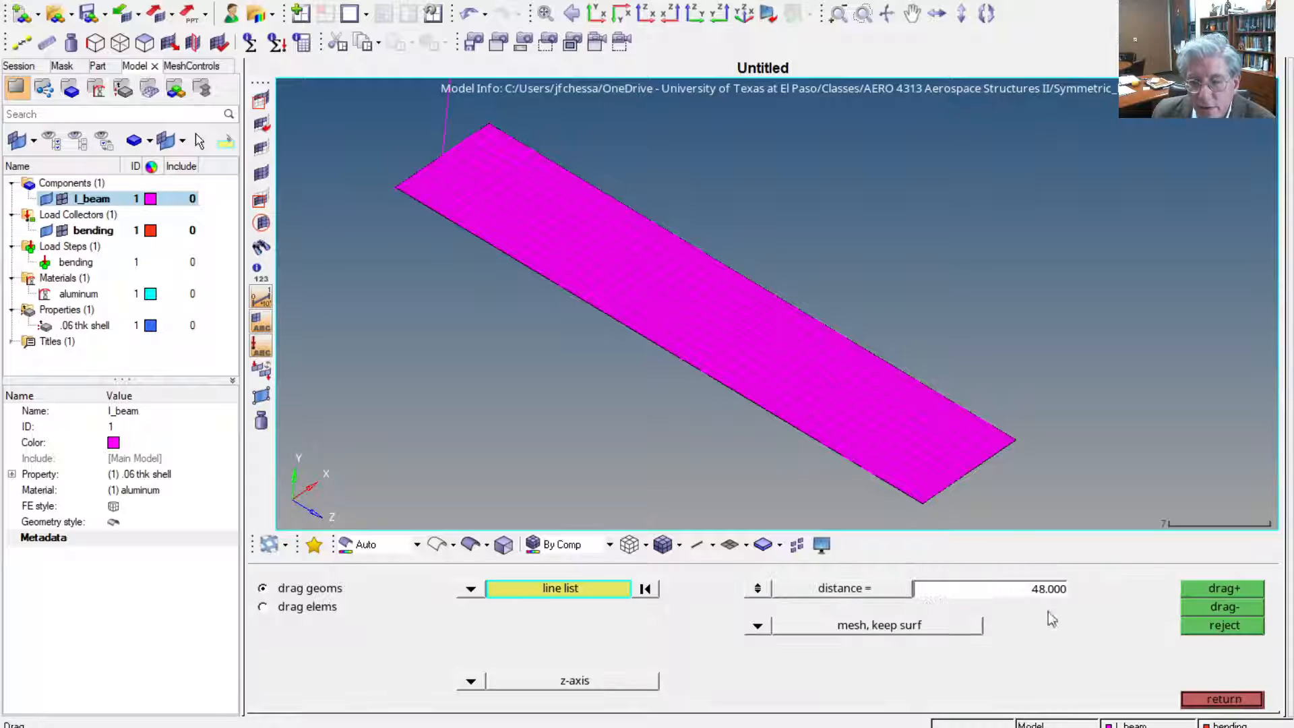
Drag the vertical web line 48 along the z-axis into a meshed surface and accept the mesh
{"action": "left_click", "coordinate": [447, 128]}
{"action": "left_click", "coordinate": [1219, 588]}
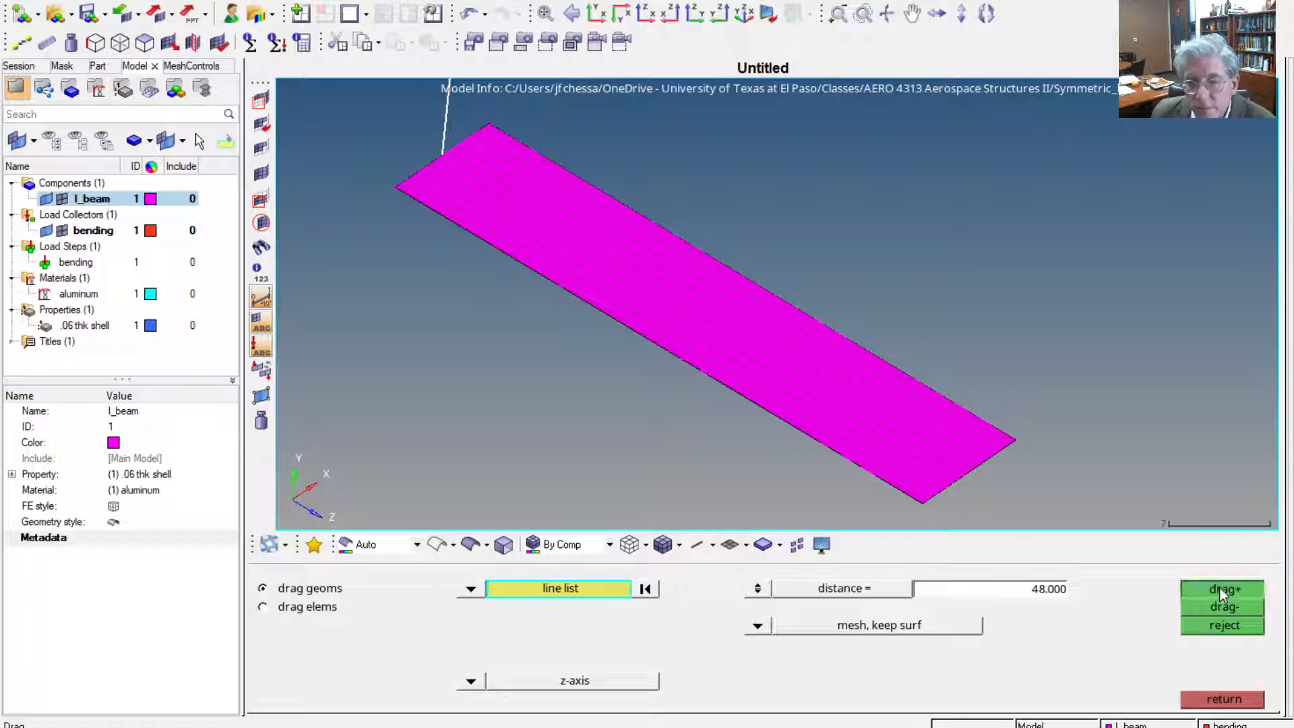
{"action": "left_click", "coordinate": [1215, 700]}
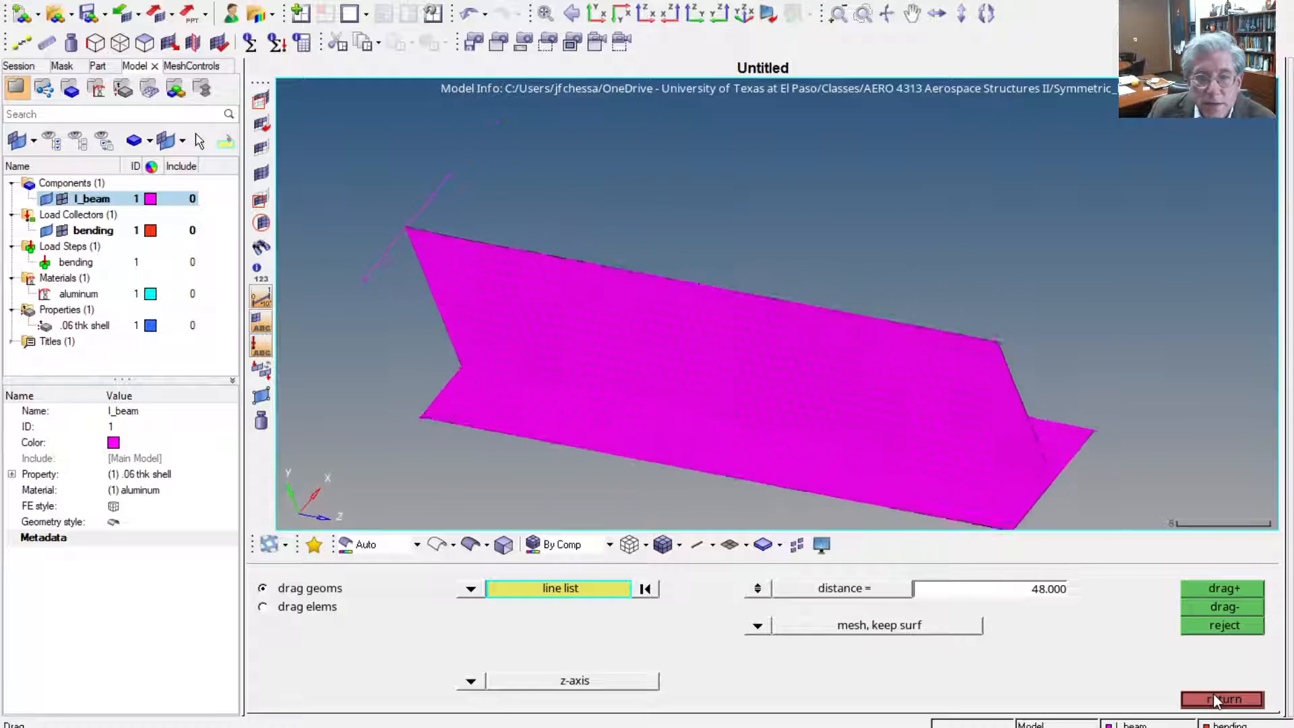
Drag both lines of the top flange 48 along the z-axis into meshed surfaces and accept each mesh
{"action": "left_click", "coordinate": [414, 219]}
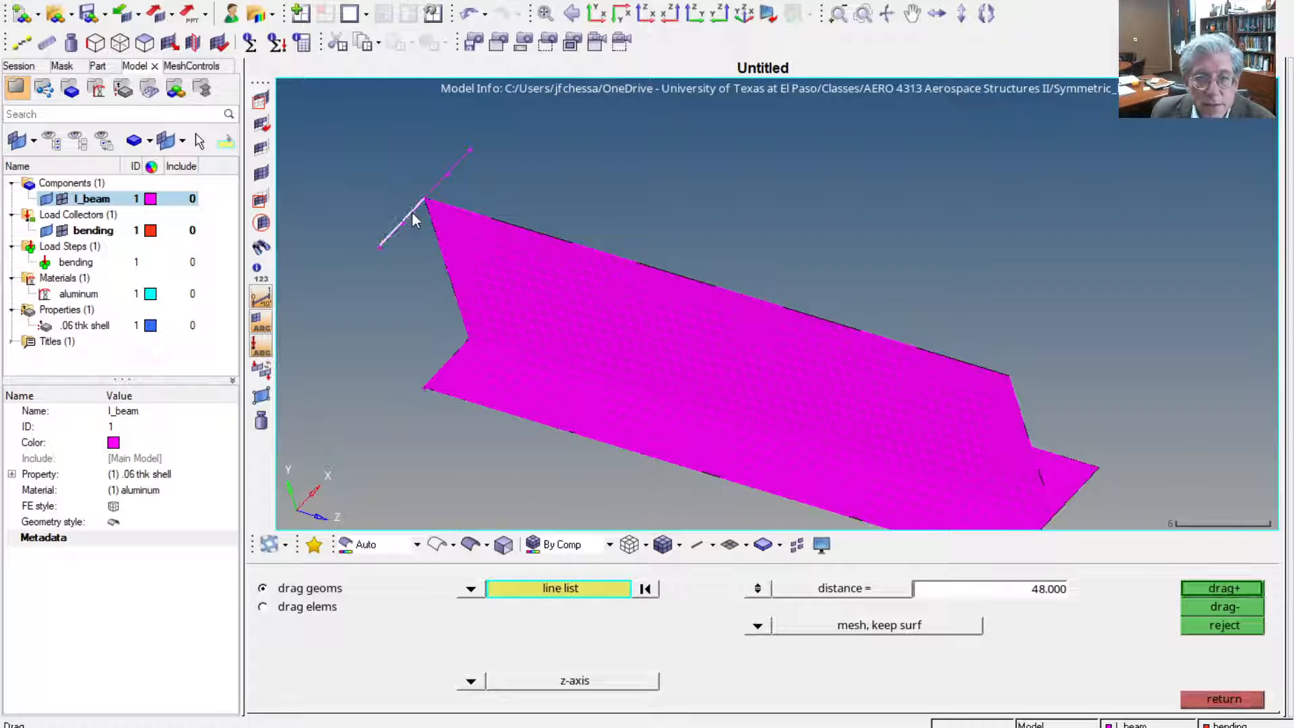
{"action": "left_click", "coordinate": [1232, 584]}
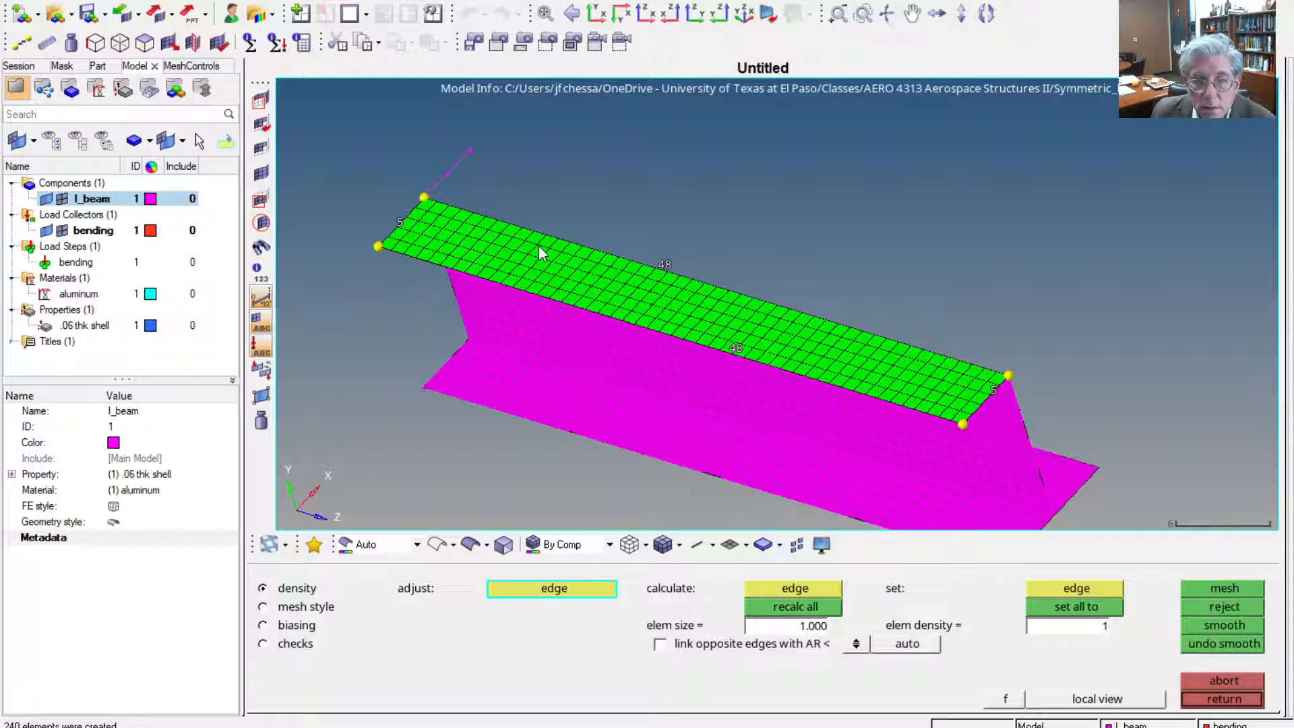
{"action": "left_click", "coordinate": [1214, 701]}
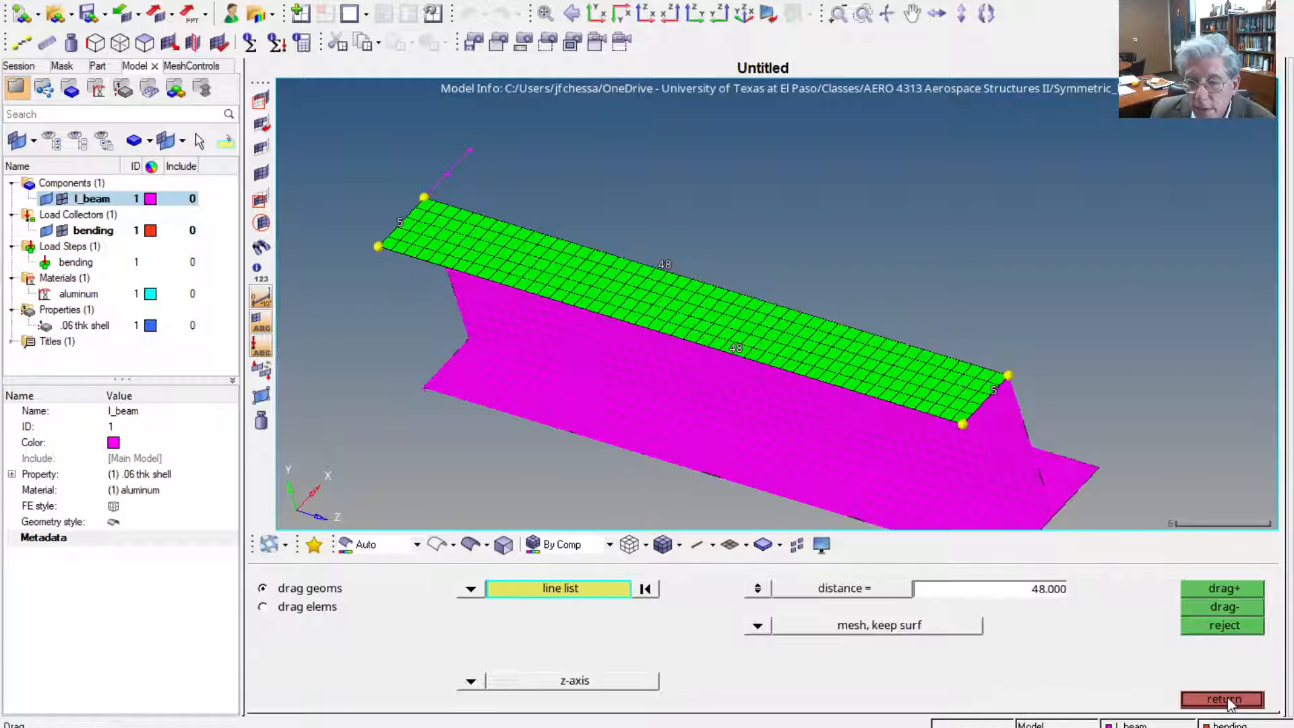
{"action": "left_click", "coordinate": [450, 169]}
{"action": "left_click", "coordinate": [1243, 591]}
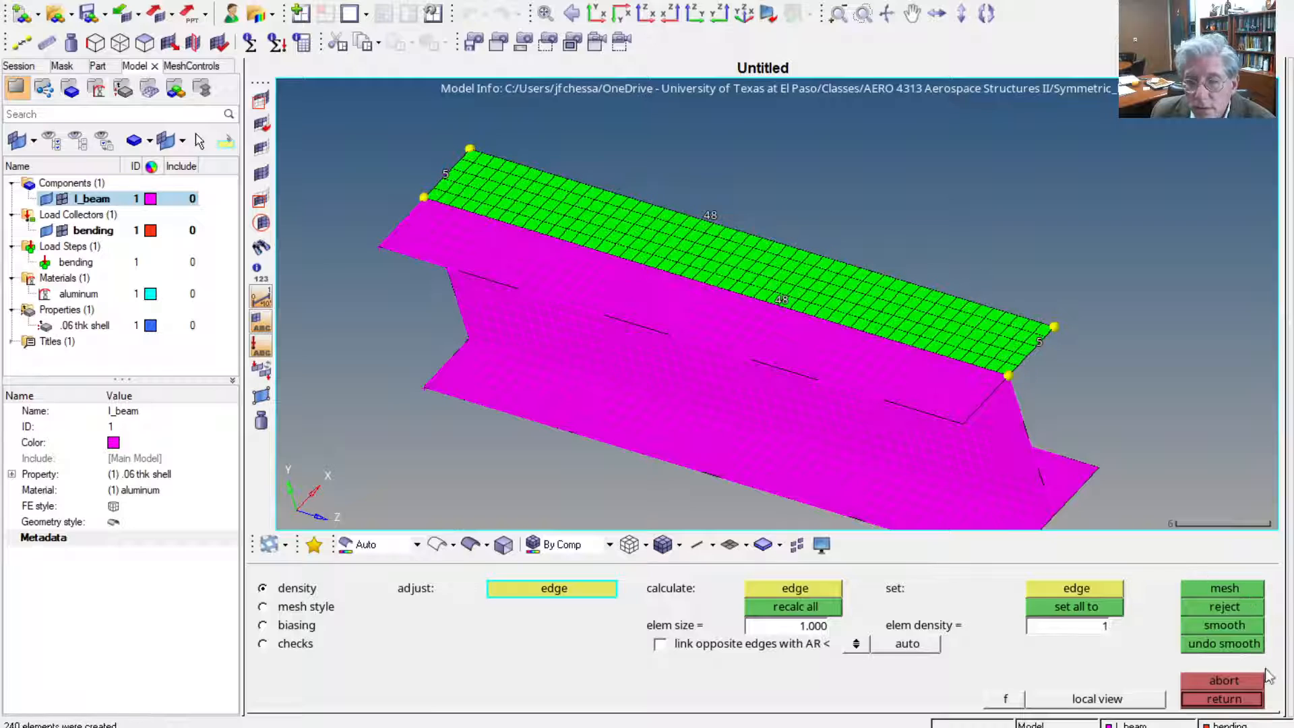
{"action": "left_click", "coordinate": [1220, 702]}
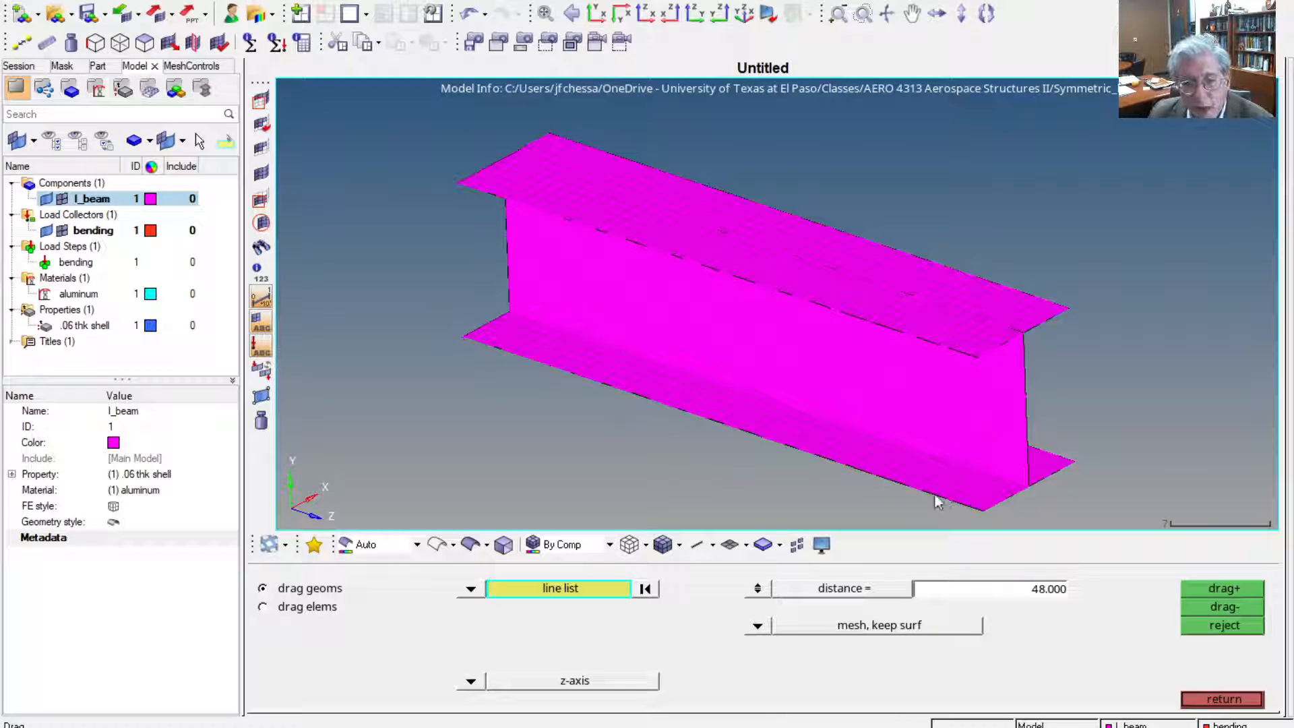
Find the free edges of the I_beam component
{"action": "left_click", "coordinate": [1236, 701]}
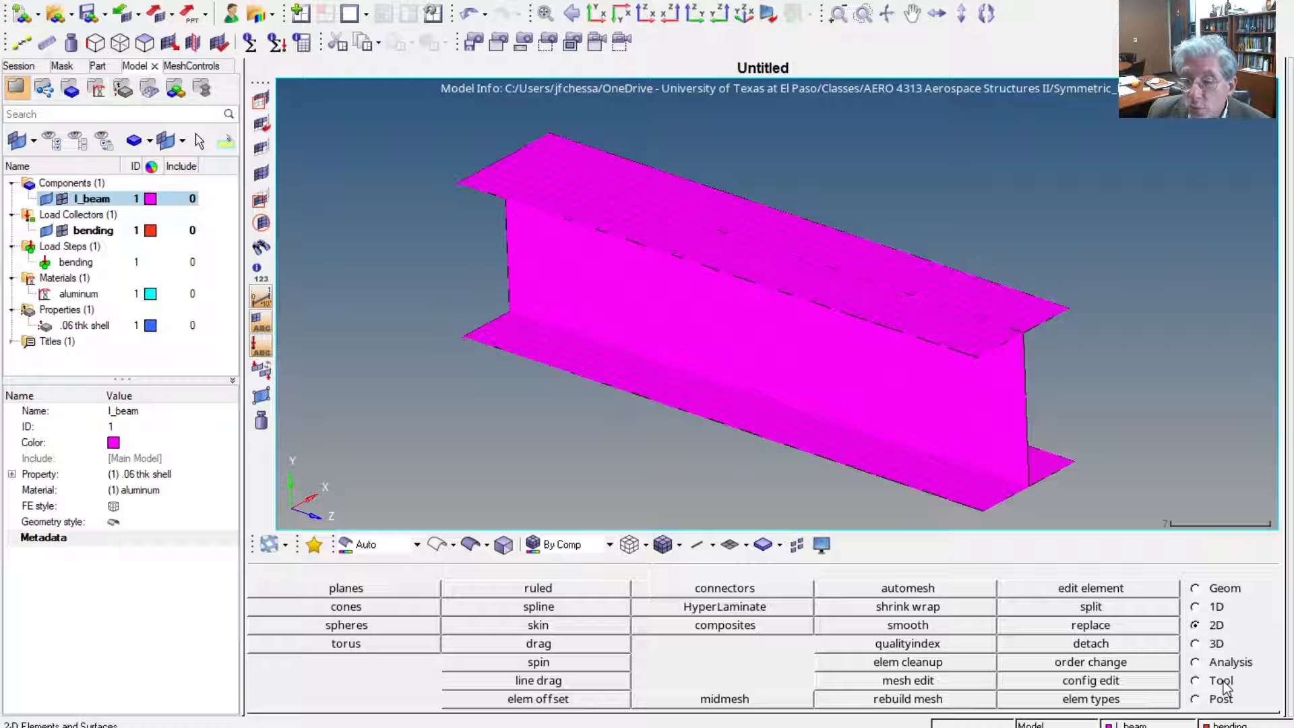
{"action": "left_click", "coordinate": [1196, 680]}
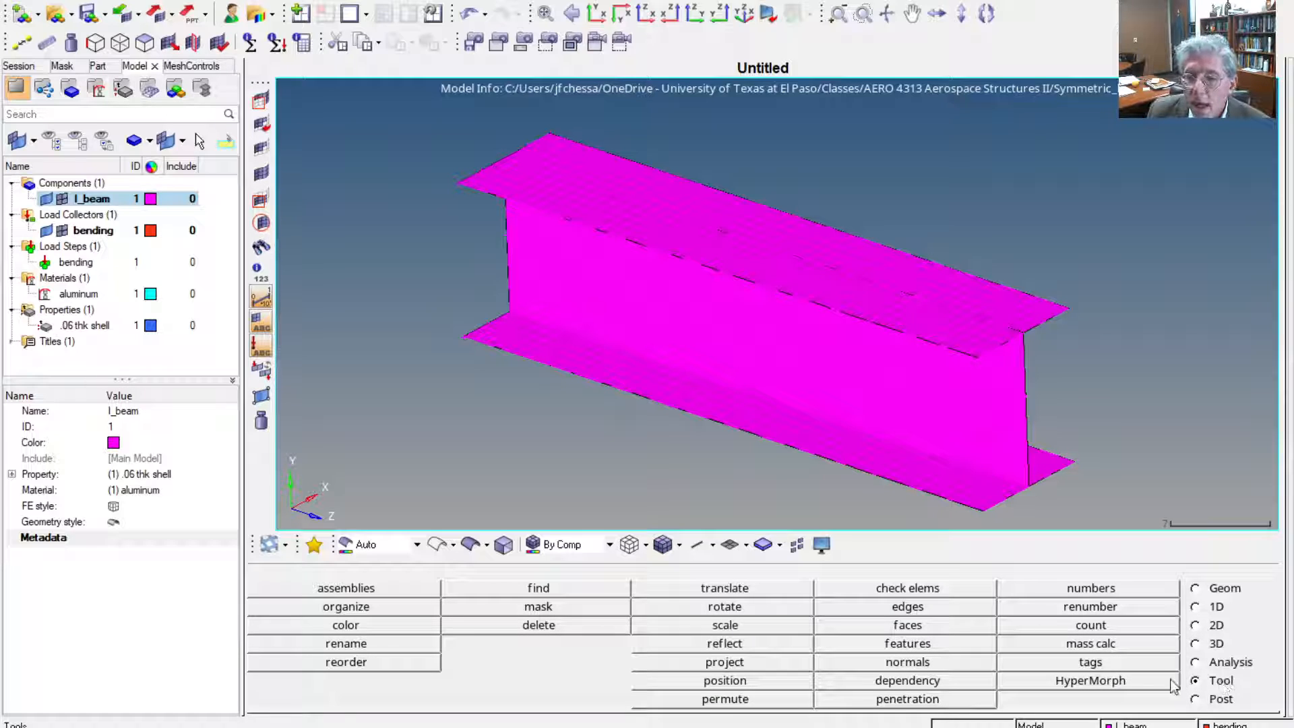
{"action": "left_click", "coordinate": [911, 607]}
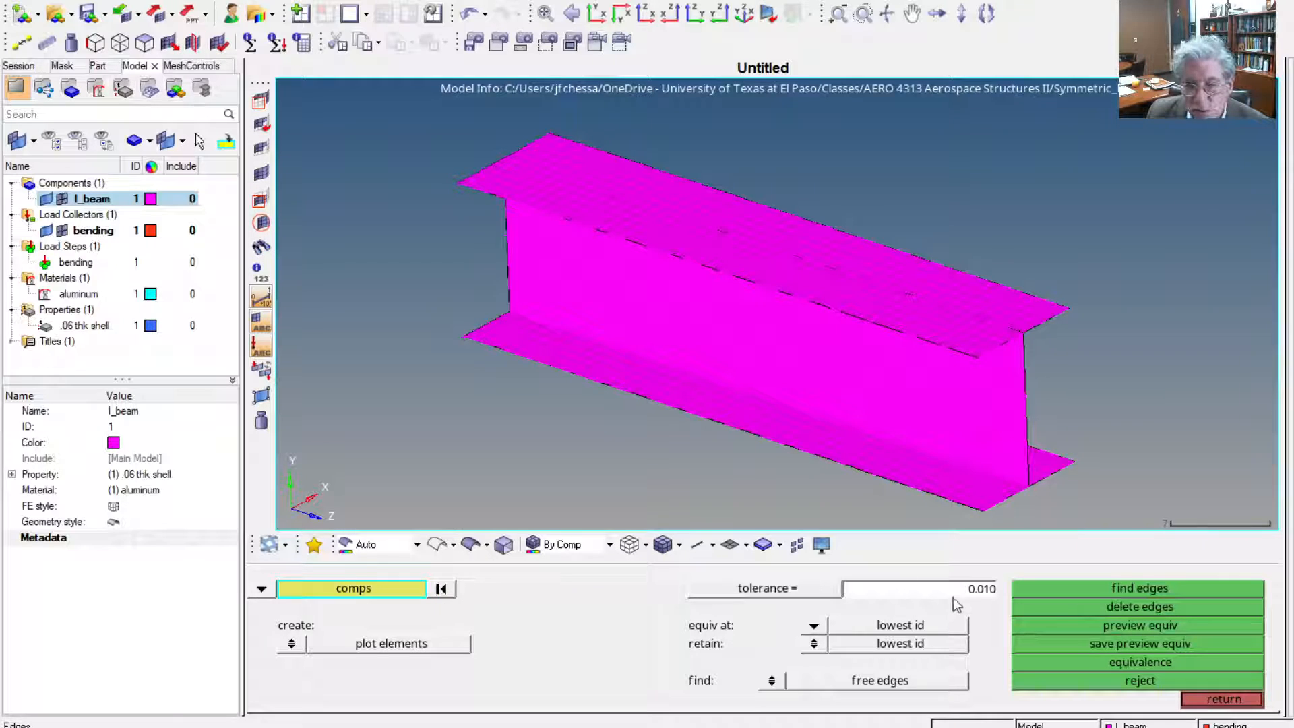
{"action": "left_click", "coordinate": [356, 588]}
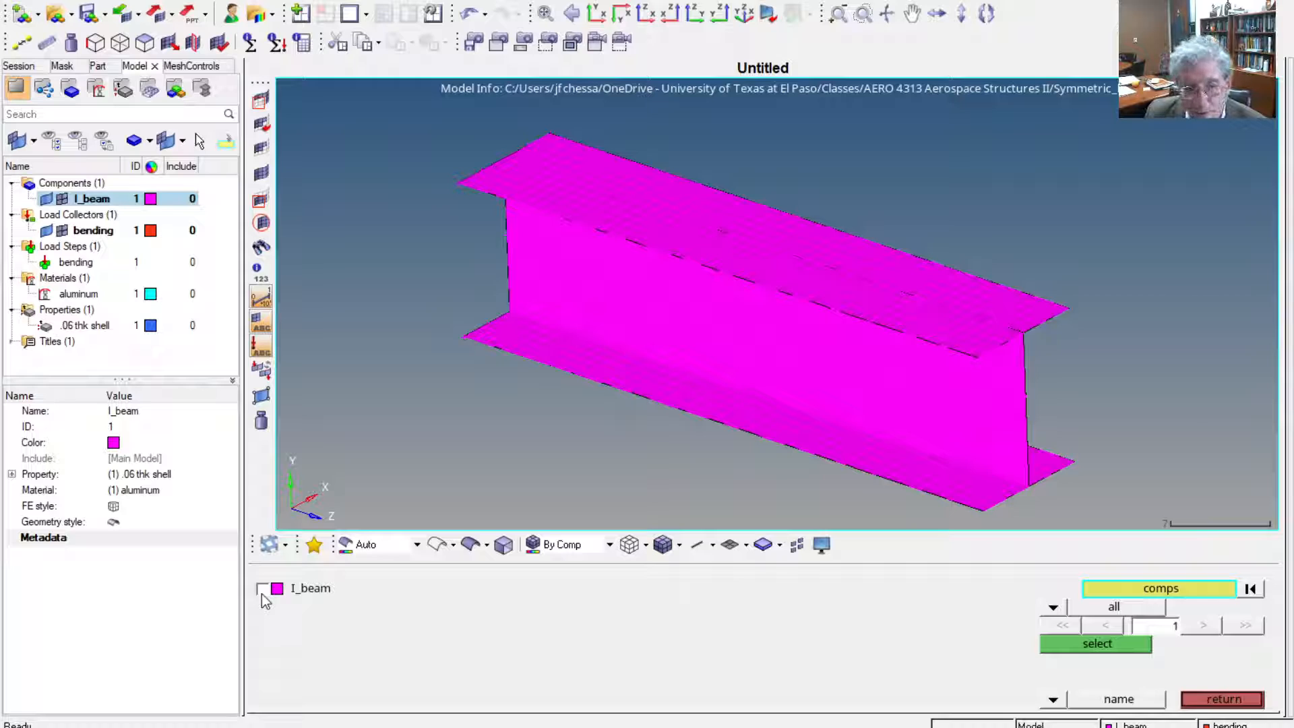
{"action": "left_click", "coordinate": [261, 590]}
{"action": "left_click", "coordinate": [1054, 644]}
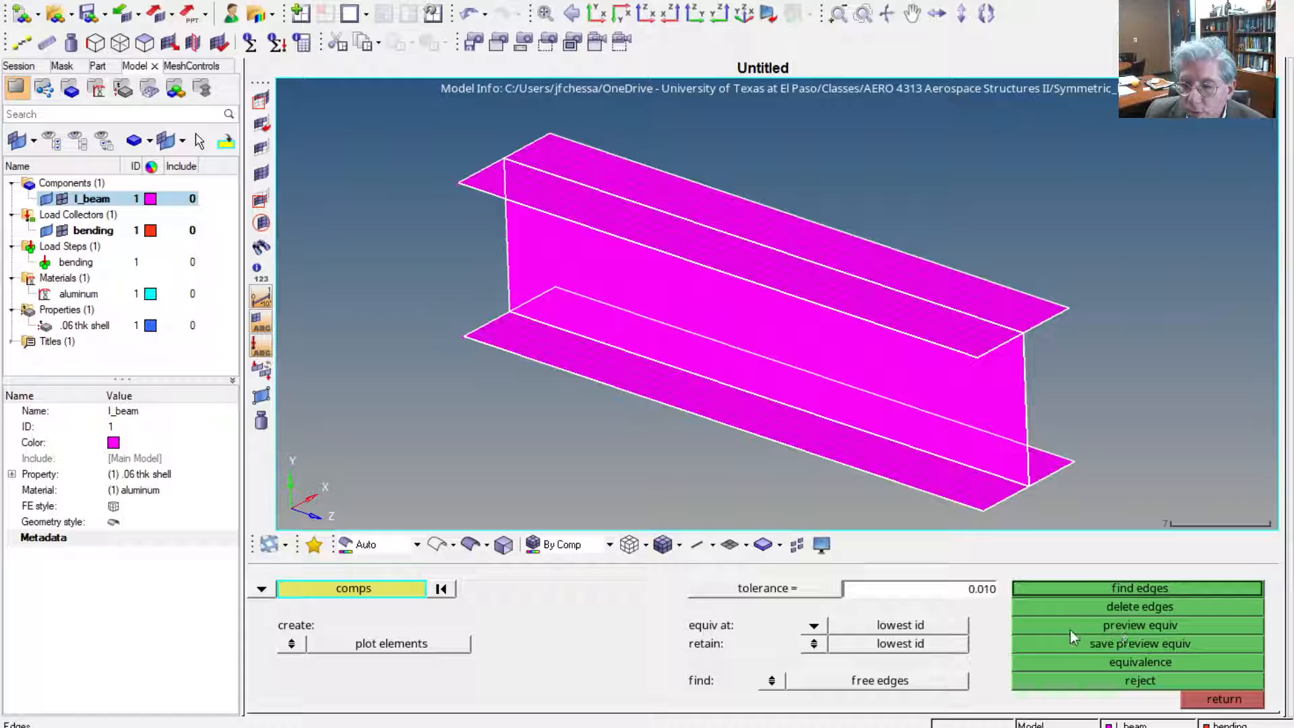
Preview the duplicate nodes along the flange-web joints at a tolerance of 0.010 and equivalence them
{"action": "left_click", "coordinate": [1141, 627]}
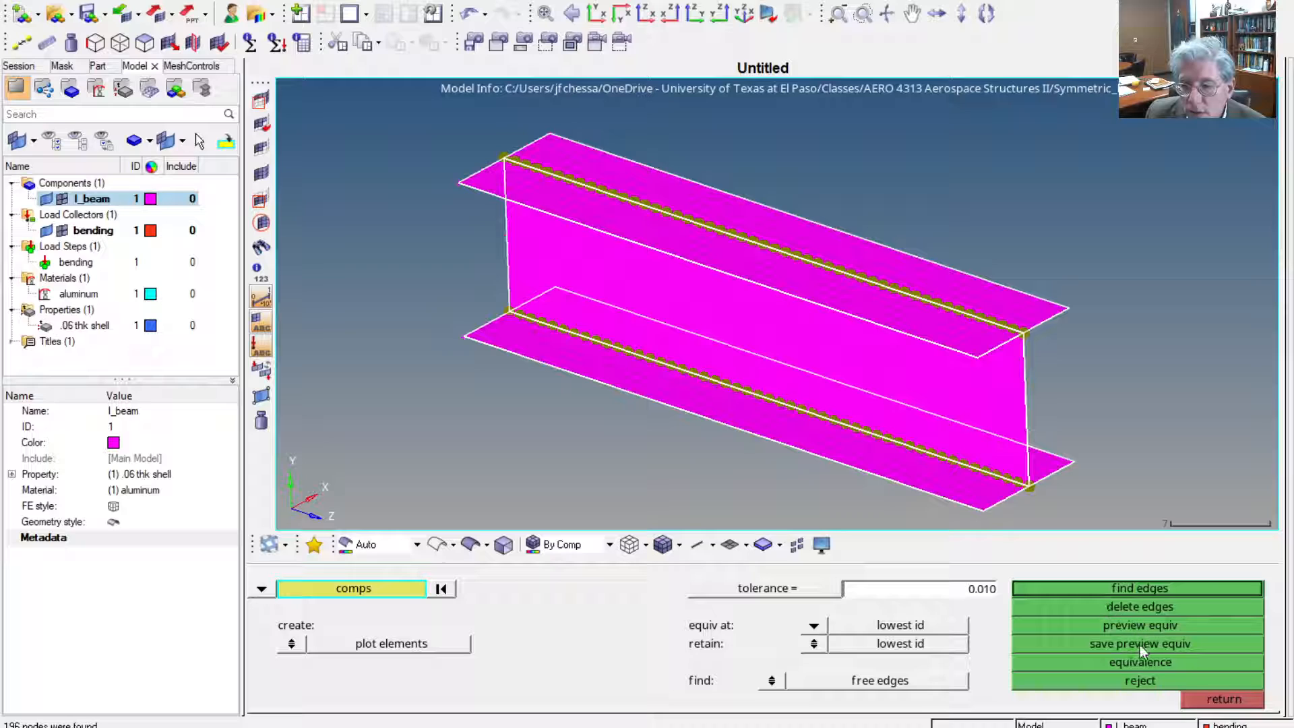
{"action": "left_click", "coordinate": [1134, 665]}
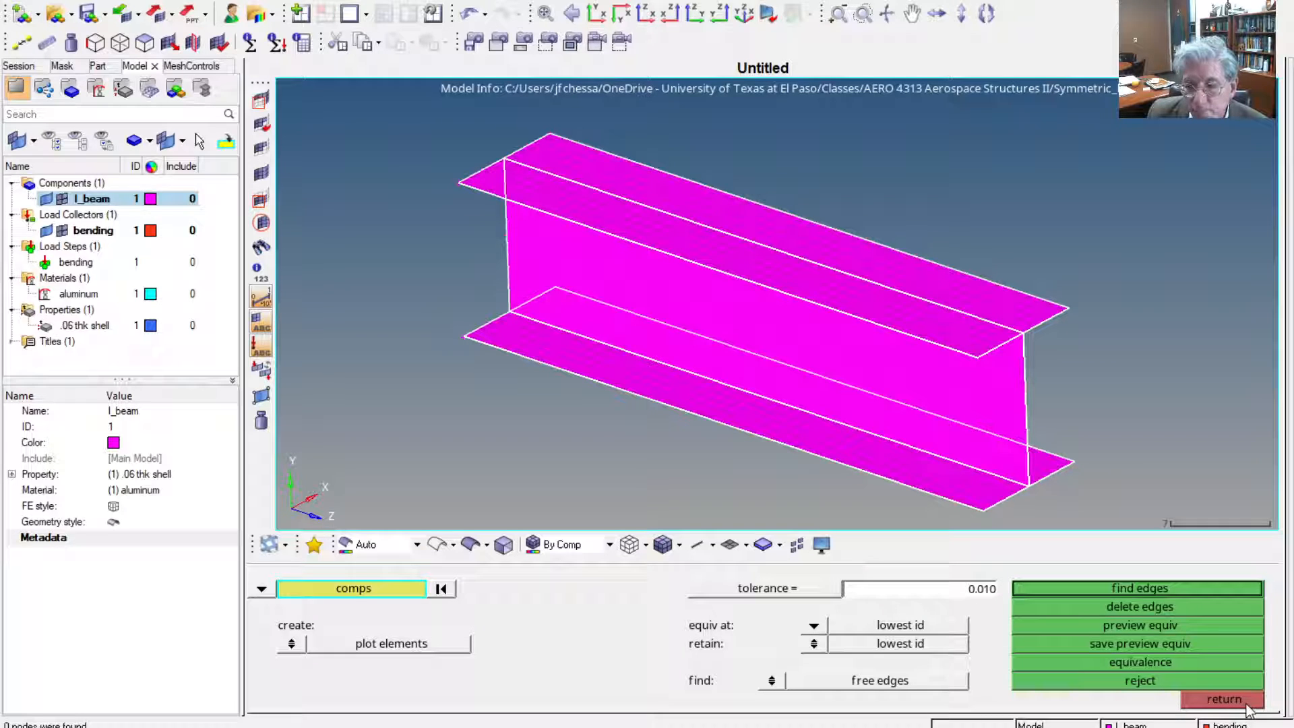
Preview the I_beam component's duplicate nodes at a tolerance of 2 and reject the operation
{"action": "left_click", "coordinate": [977, 590]}
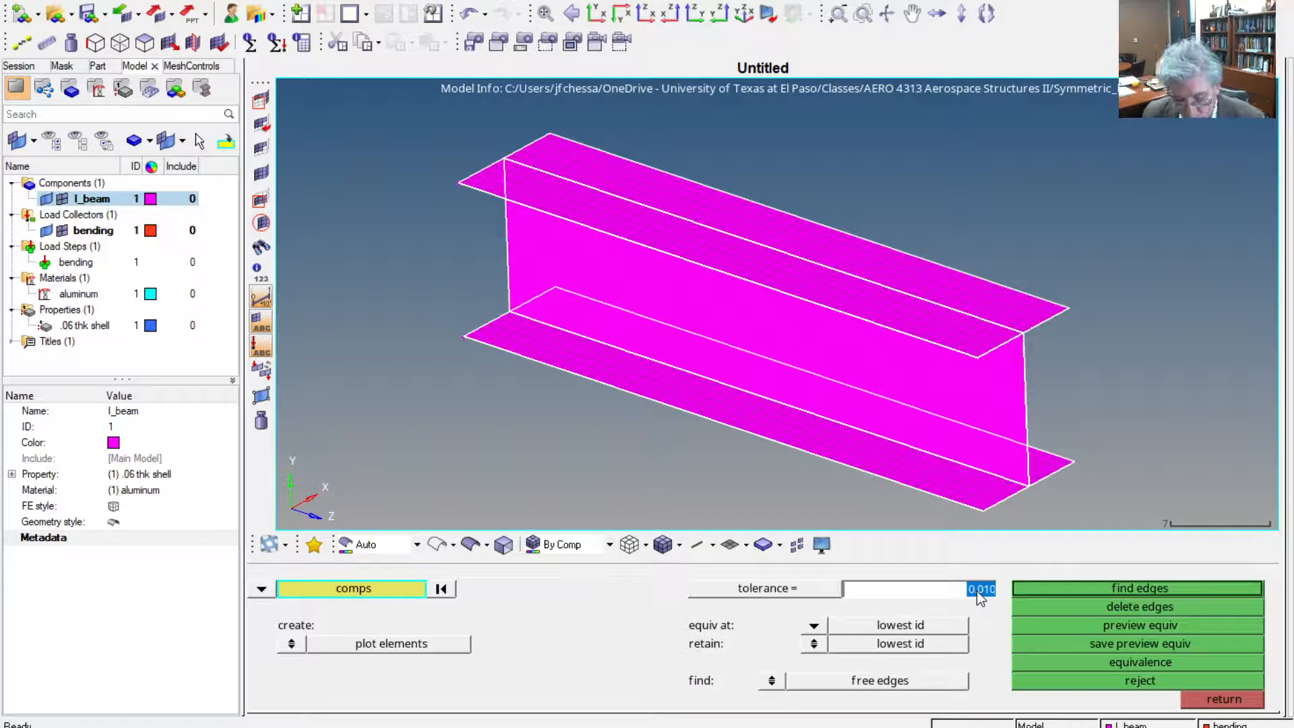
{"action": "type", "text": "2"}
{"action": "key", "text": "Return"}
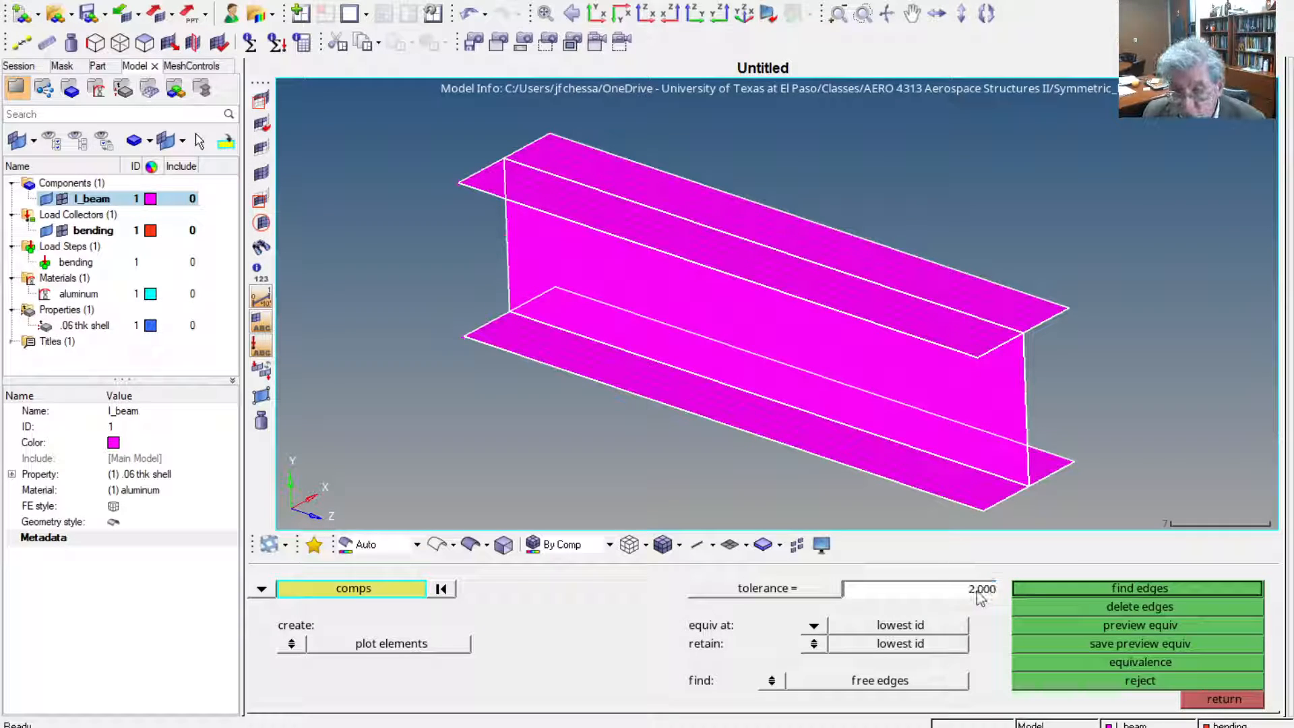
{"action": "left_click", "coordinate": [1122, 627]}
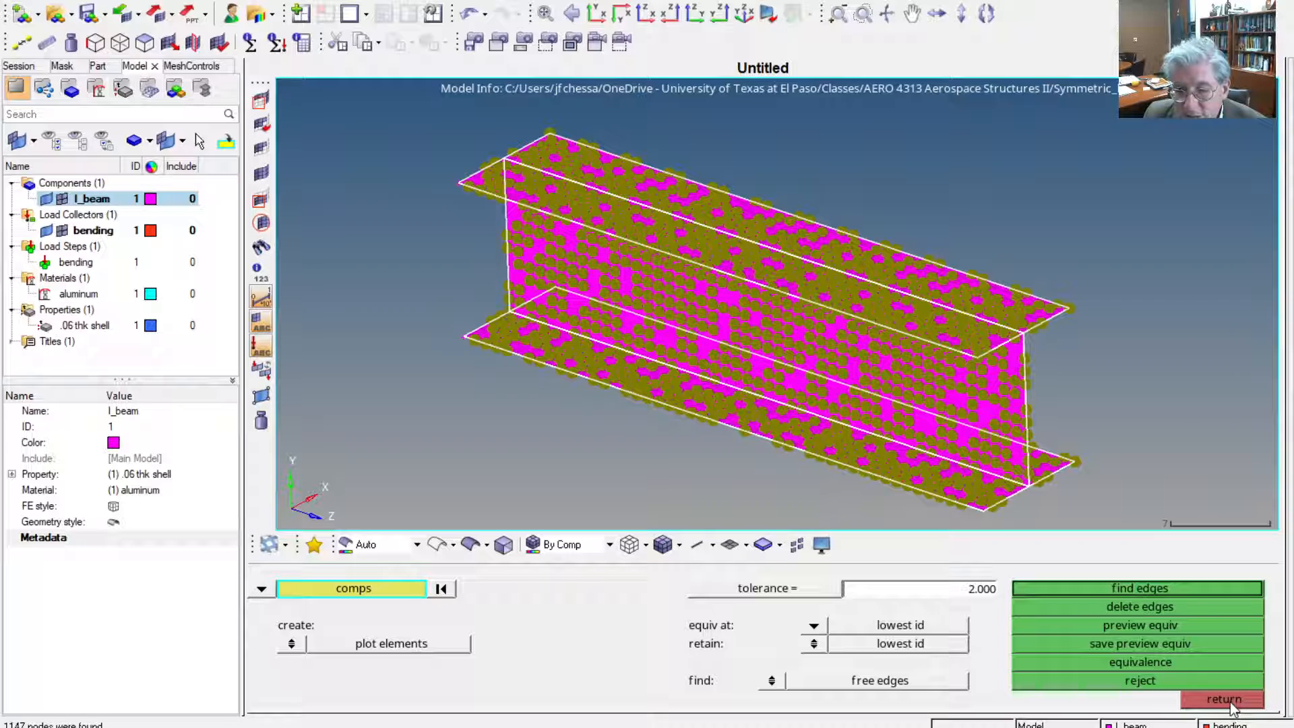
{"action": "left_click", "coordinate": [1142, 684]}
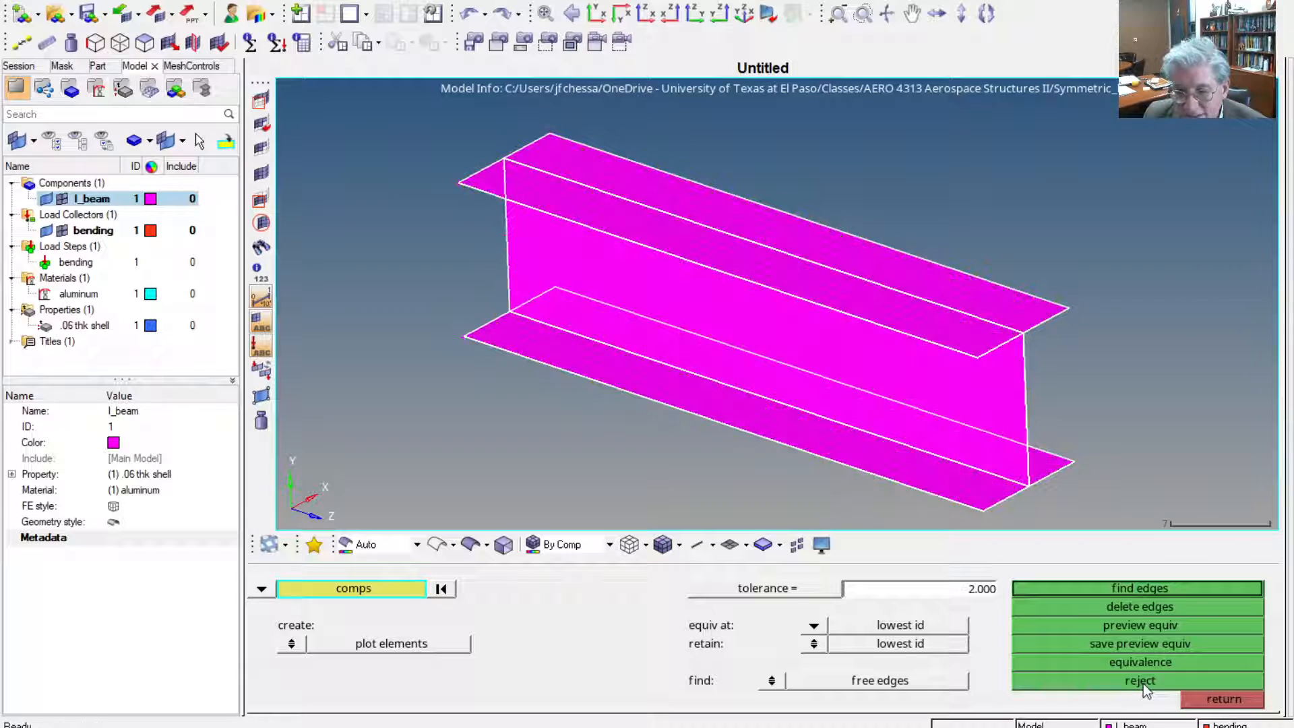
{"action": "left_click", "coordinate": [1198, 702]}
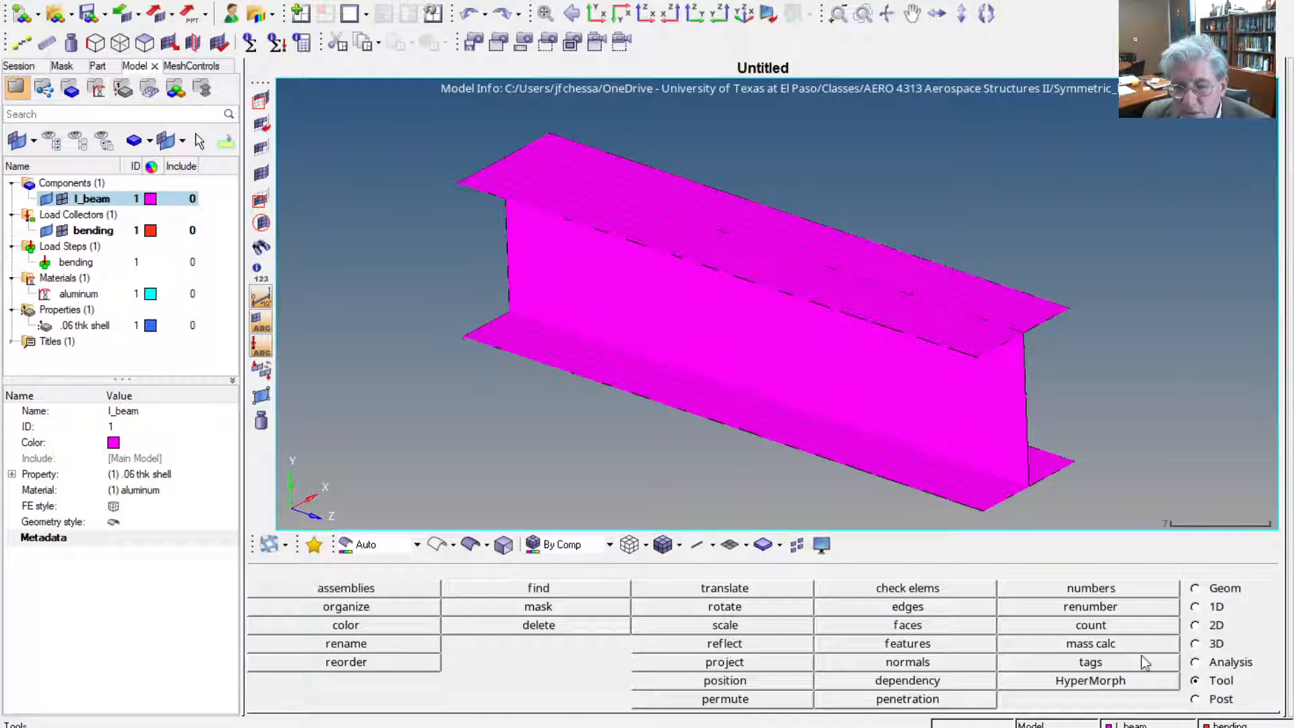
Find the free edges of the I_beam component and preview its duplicate nodes at the 2.000 tolerance
{"action": "left_click", "coordinate": [927, 609]}
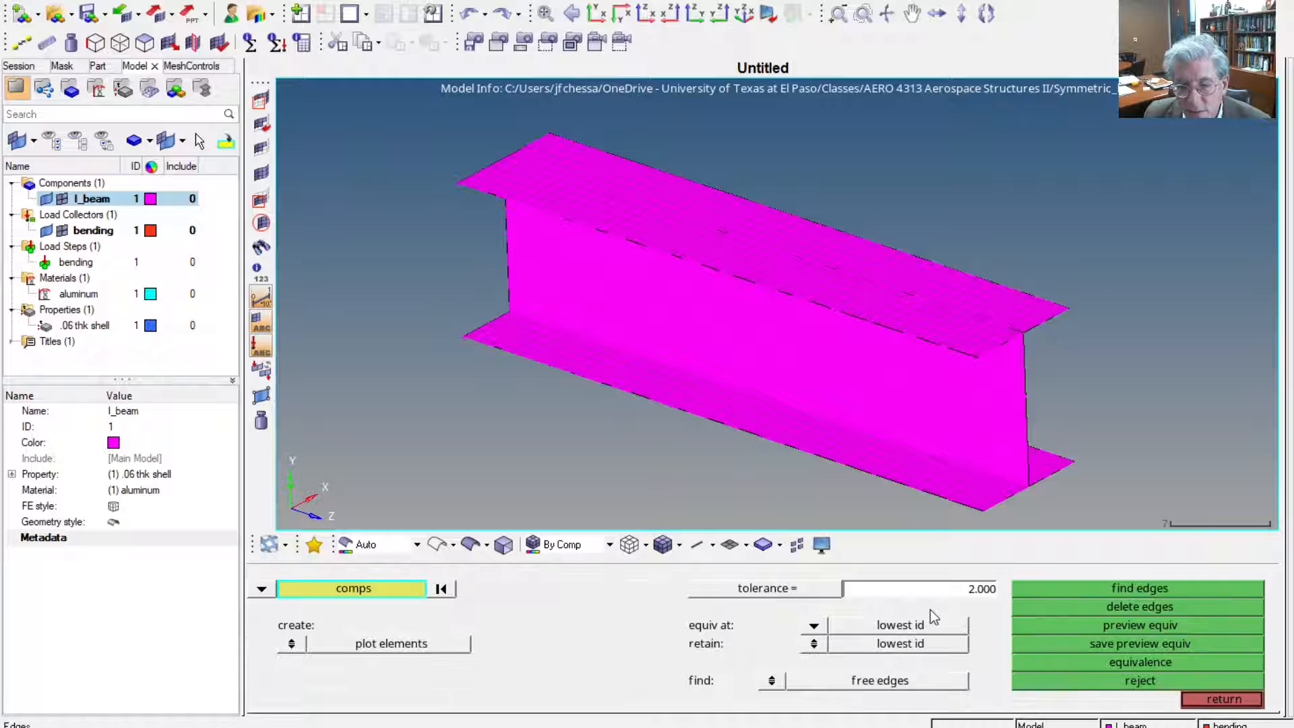
{"action": "left_click", "coordinate": [319, 589]}
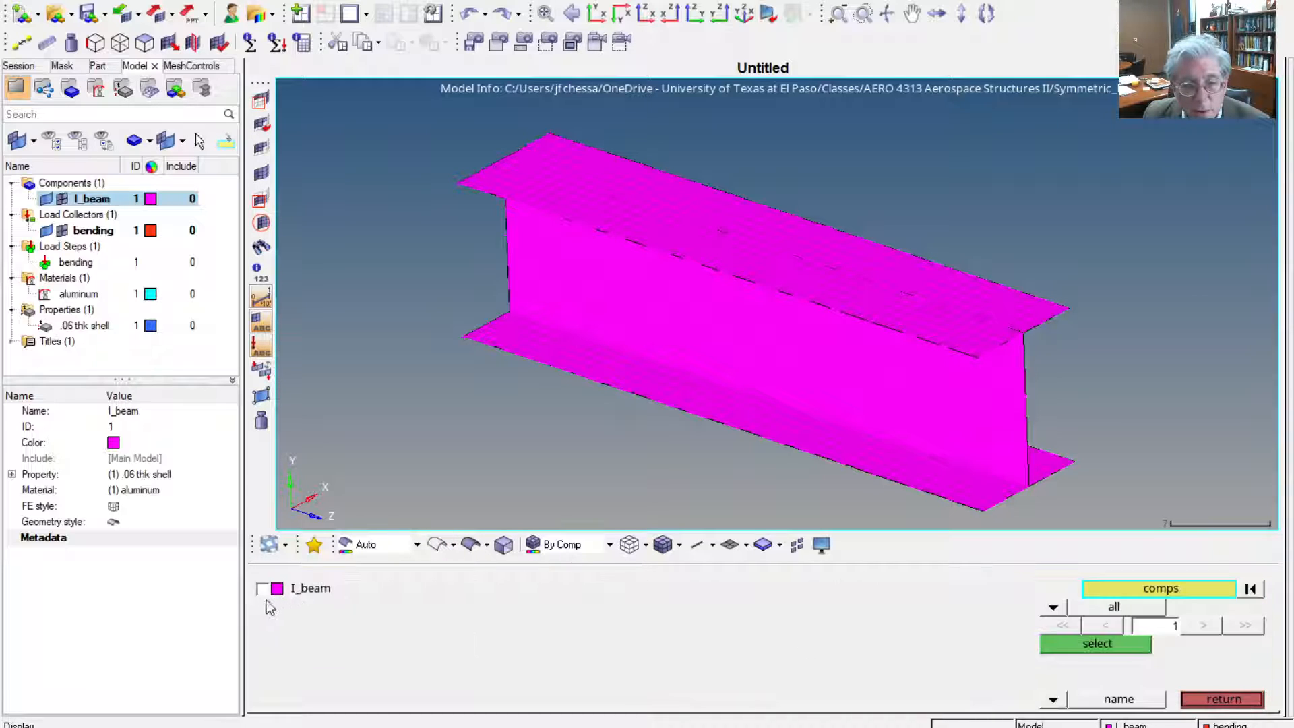
{"action": "left_click", "coordinate": [262, 589]}
{"action": "left_click", "coordinate": [1062, 641]}
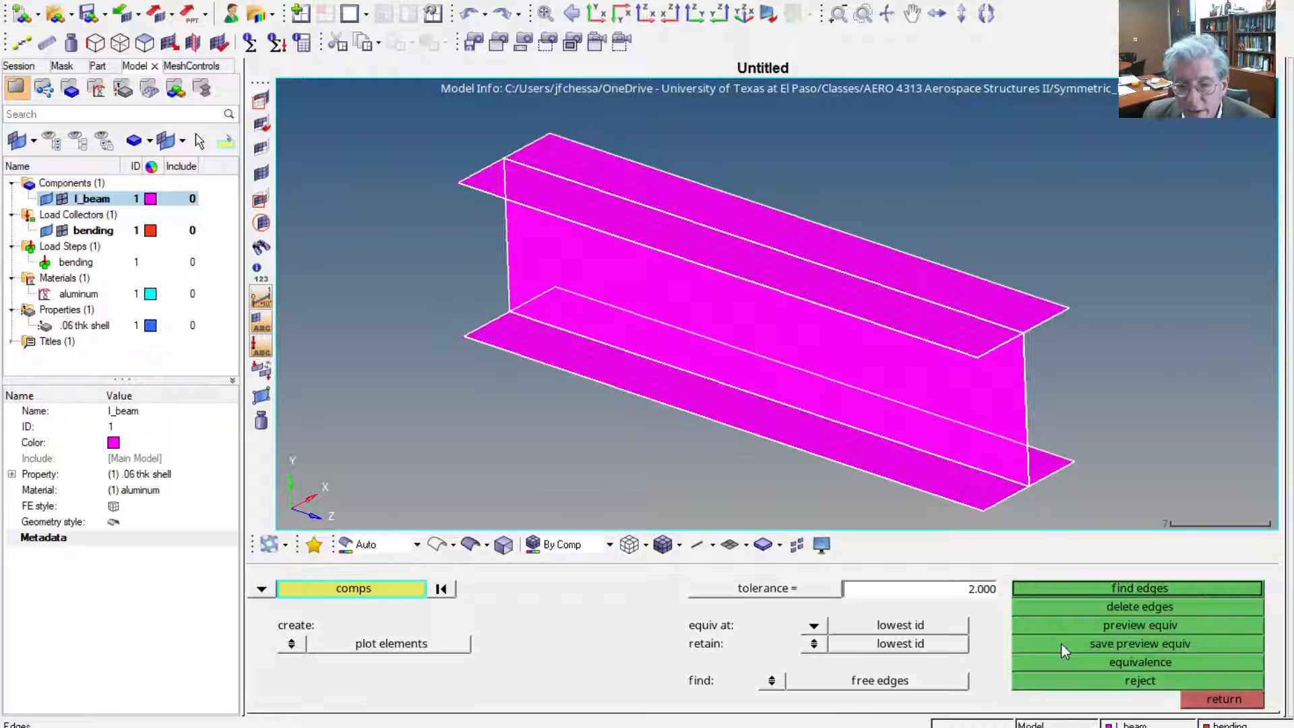
{"action": "left_click", "coordinate": [1108, 628]}
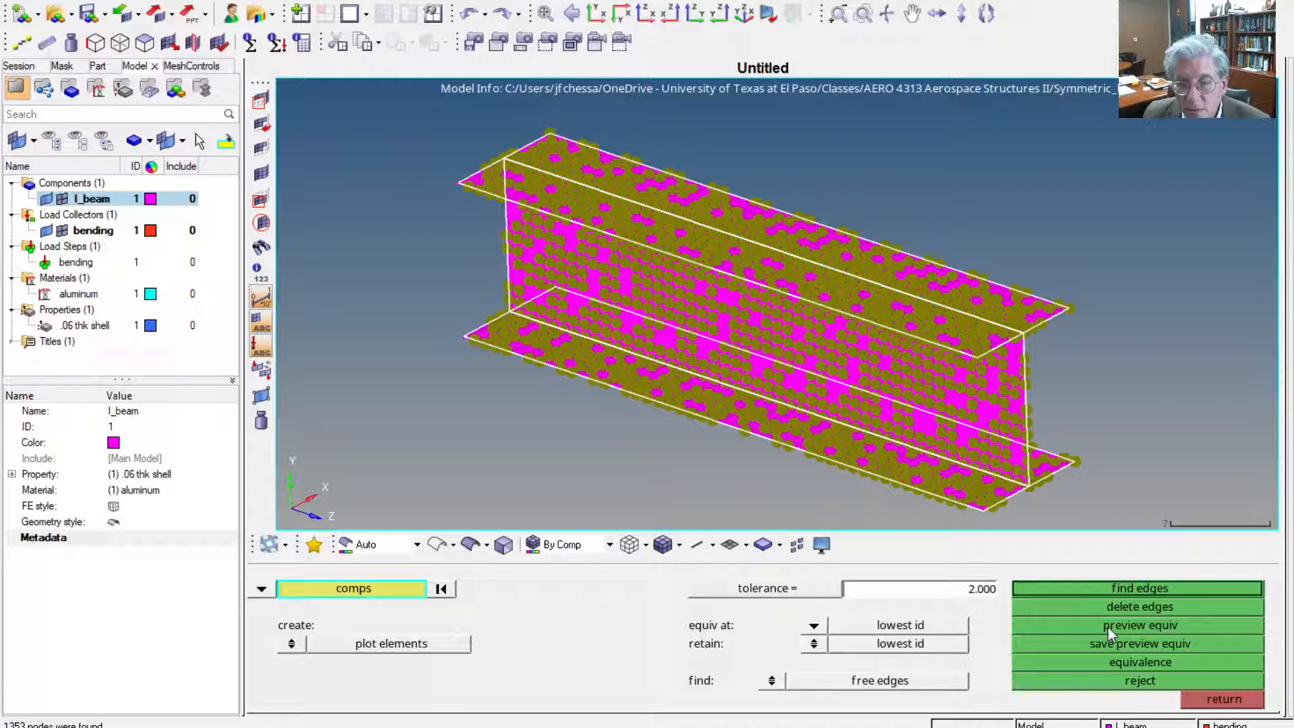
Set the tolerance to 0.01, preview the duplicate nodes along the flange-web joints and equivalence them
{"action": "left_click", "coordinate": [938, 588]}
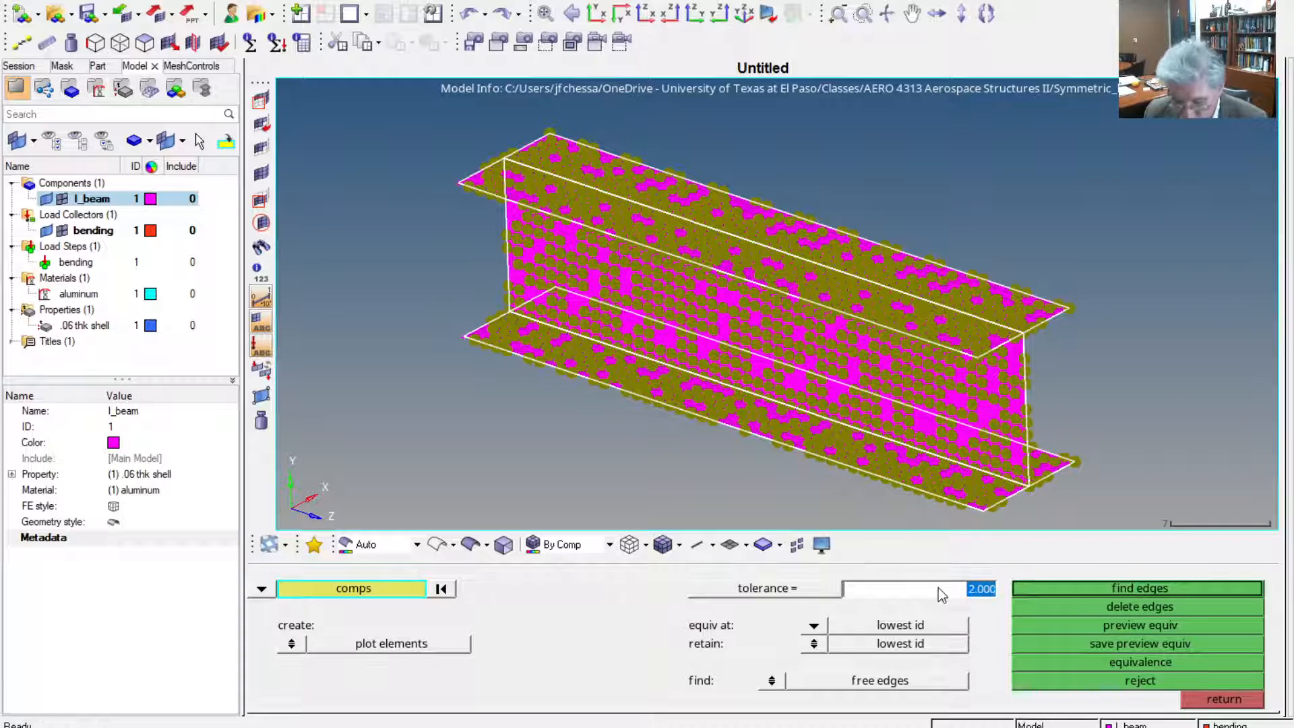
{"action": "type", "text": ".01"}
{"action": "key", "text": "Return"}
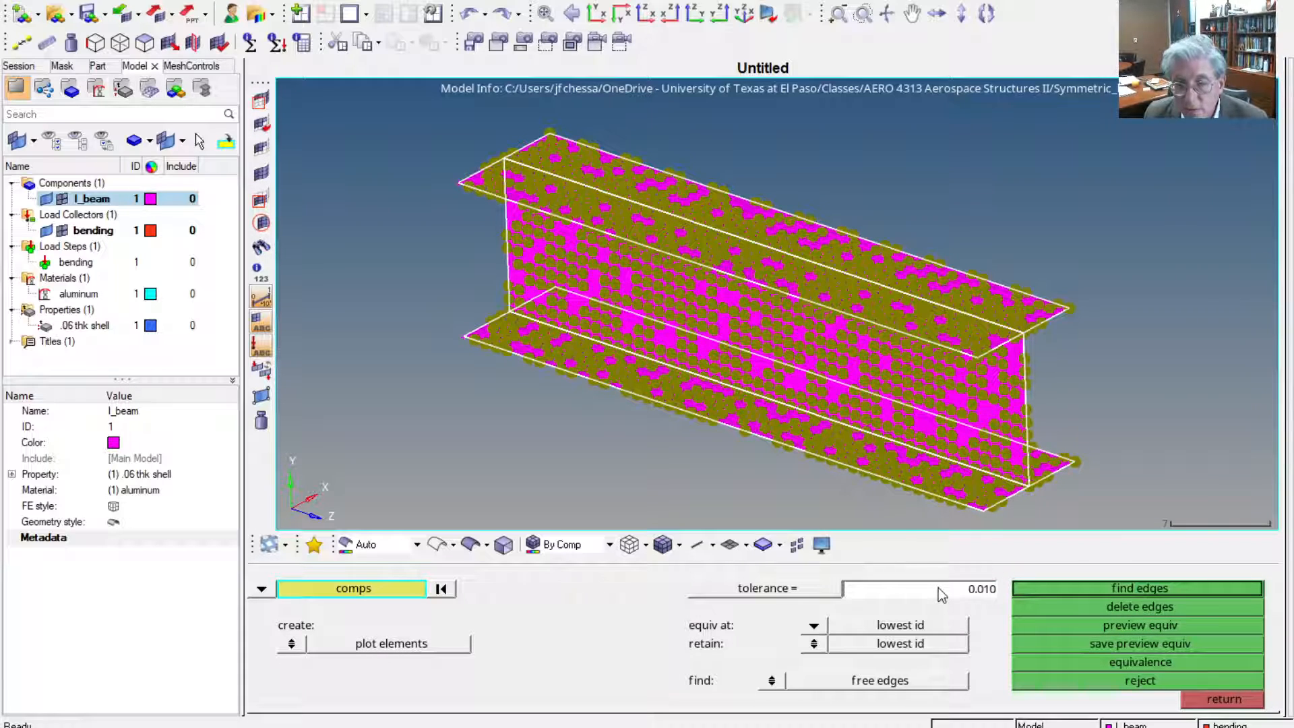
{"action": "left_click", "coordinate": [1142, 628]}
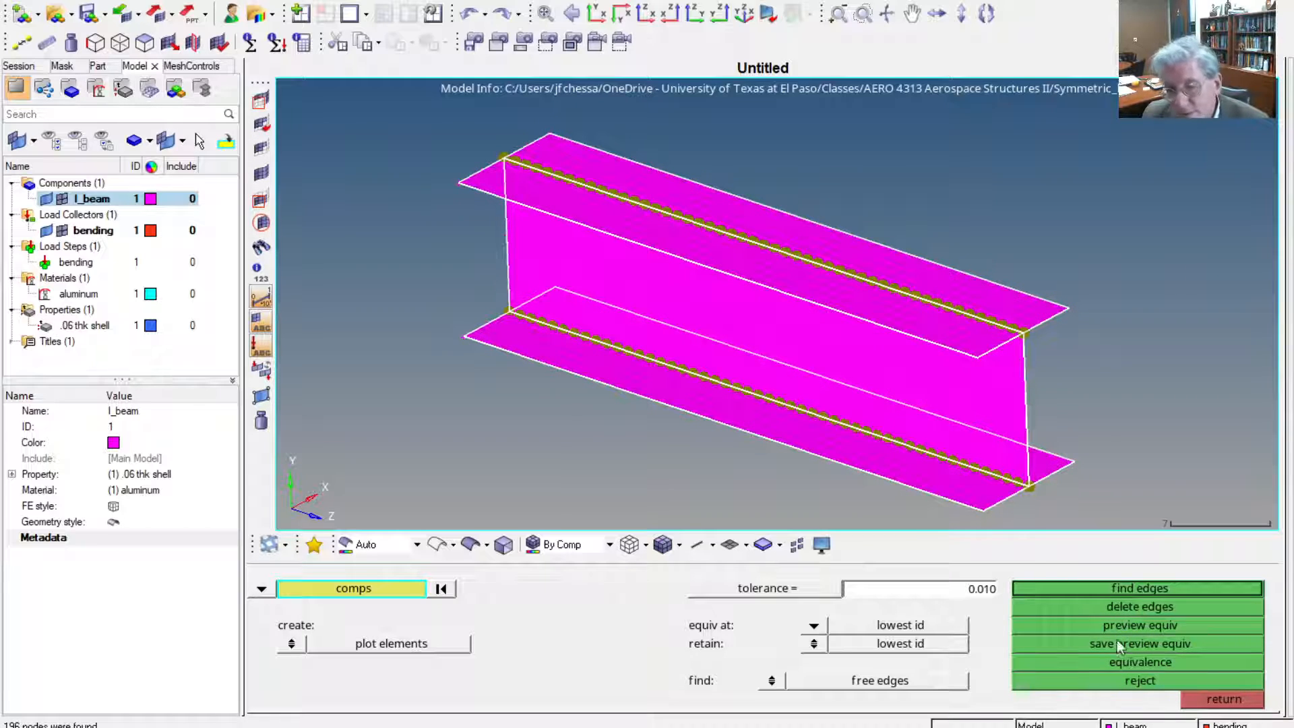
{"action": "left_click", "coordinate": [1125, 662]}
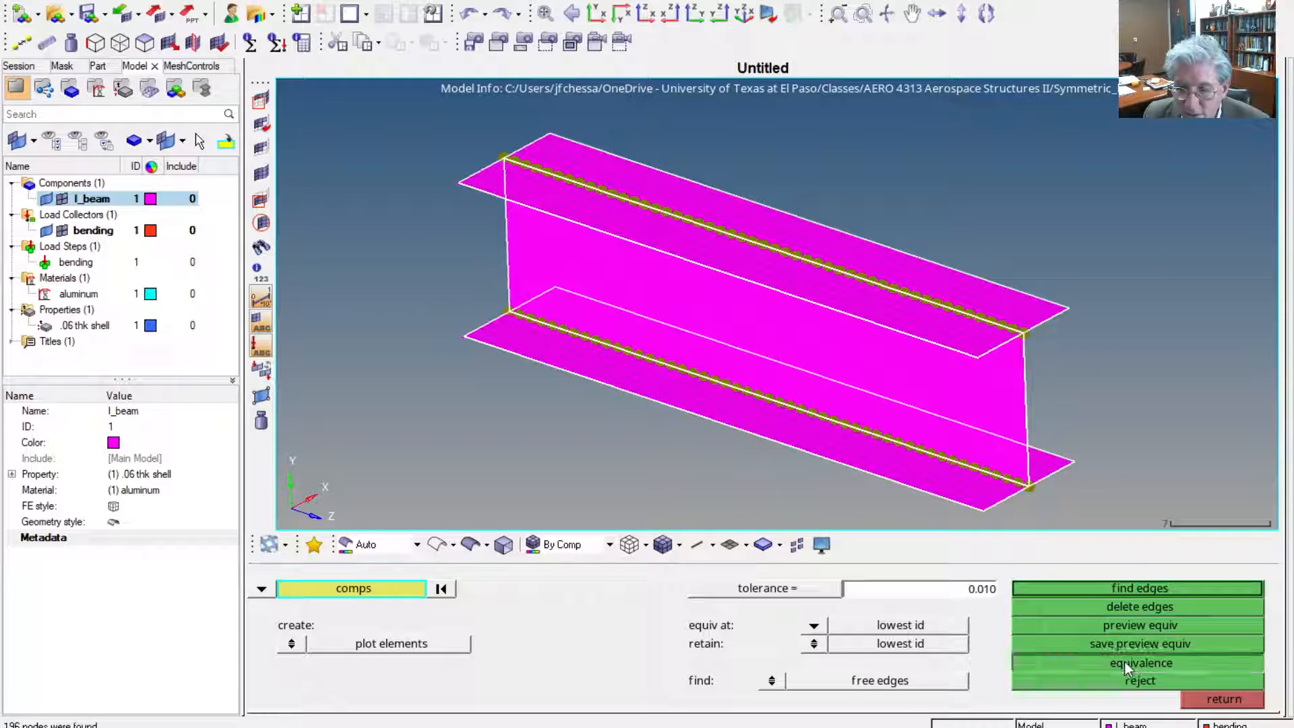
{"action": "left_click", "coordinate": [1204, 700]}
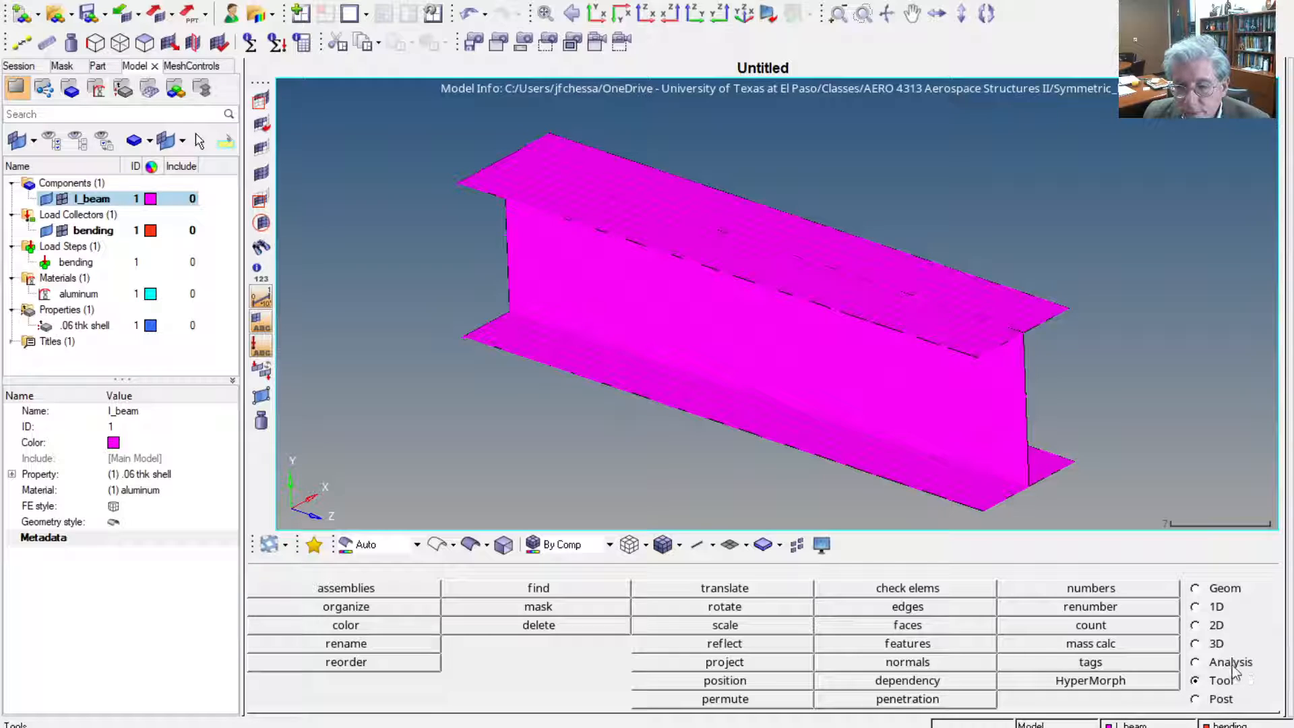
Recheck the I_beam component for free edges and remaining duplicate nodes at a tolerance of 0.010
{"action": "left_click", "coordinate": [927, 605]}
{"action": "left_click", "coordinate": [387, 587]}
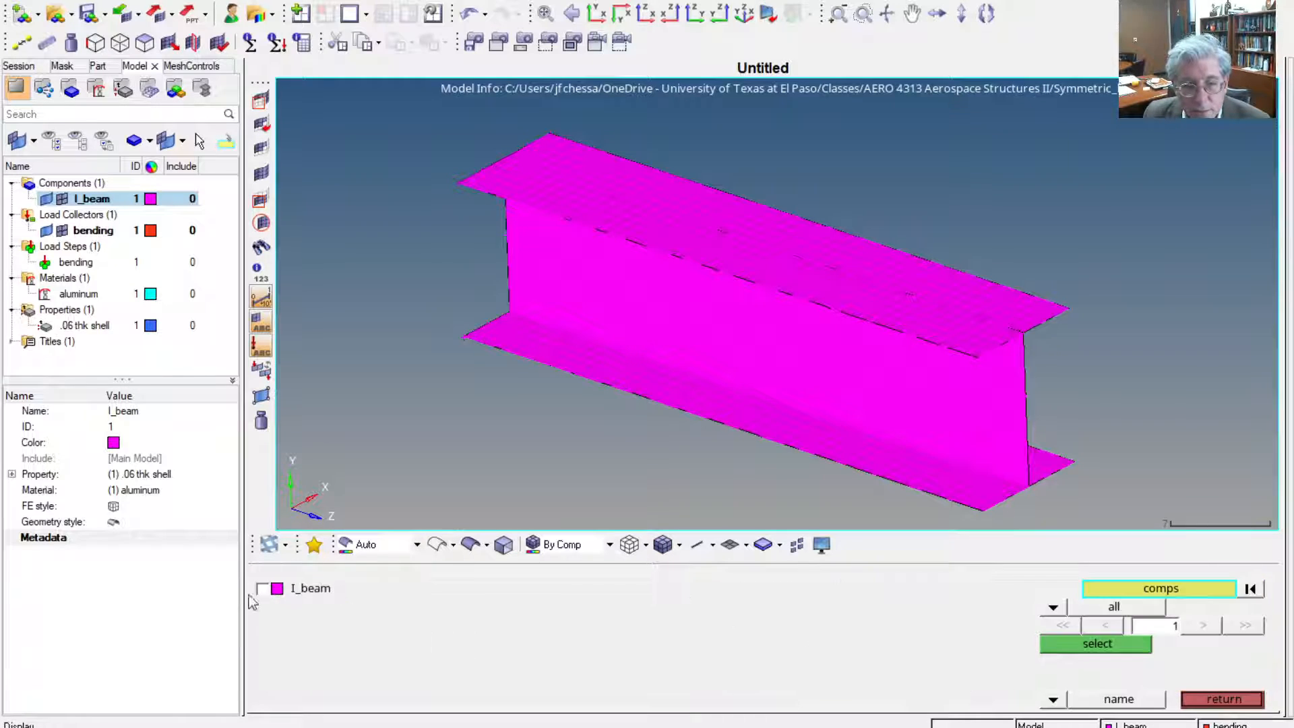
{"action": "left_click", "coordinate": [264, 589]}
{"action": "left_click", "coordinate": [1072, 644]}
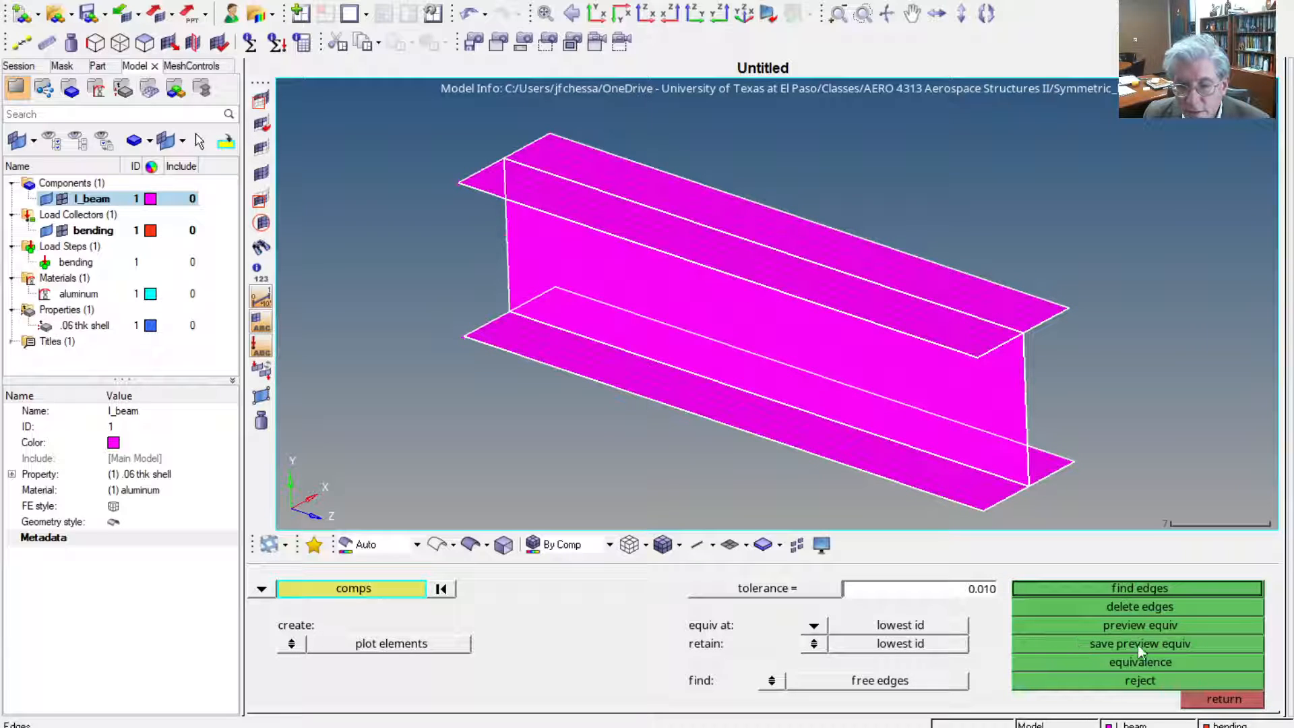
{"action": "left_click", "coordinate": [1139, 625]}
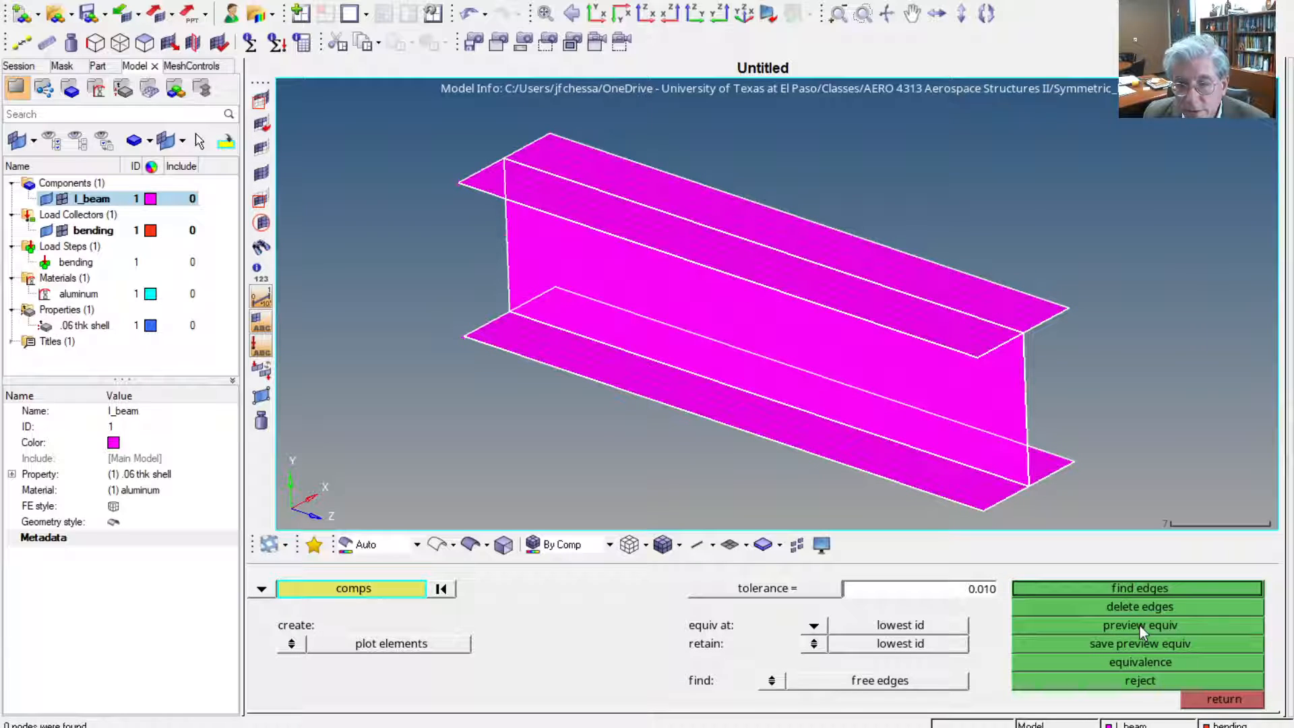
{"action": "left_click", "coordinate": [1220, 696]}
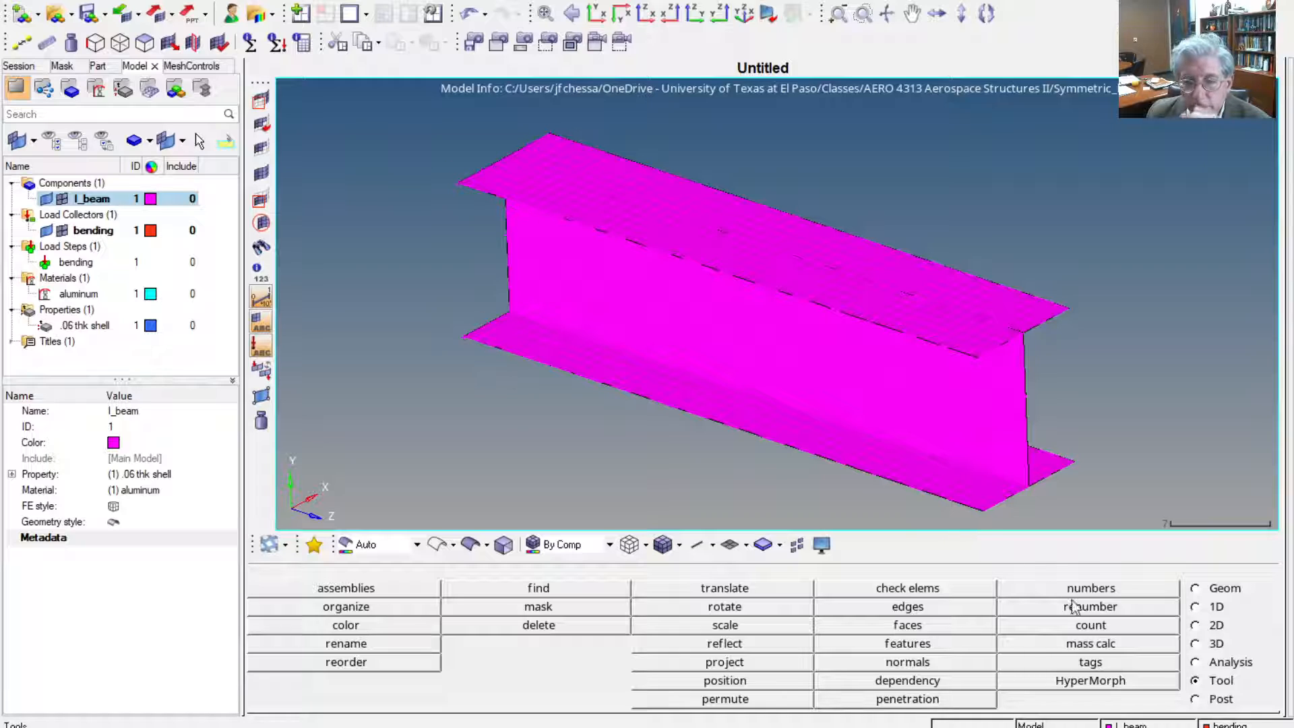
Start creating nodal constraints in the bending load collector
{"action": "left_click", "coordinate": [1243, 665]}
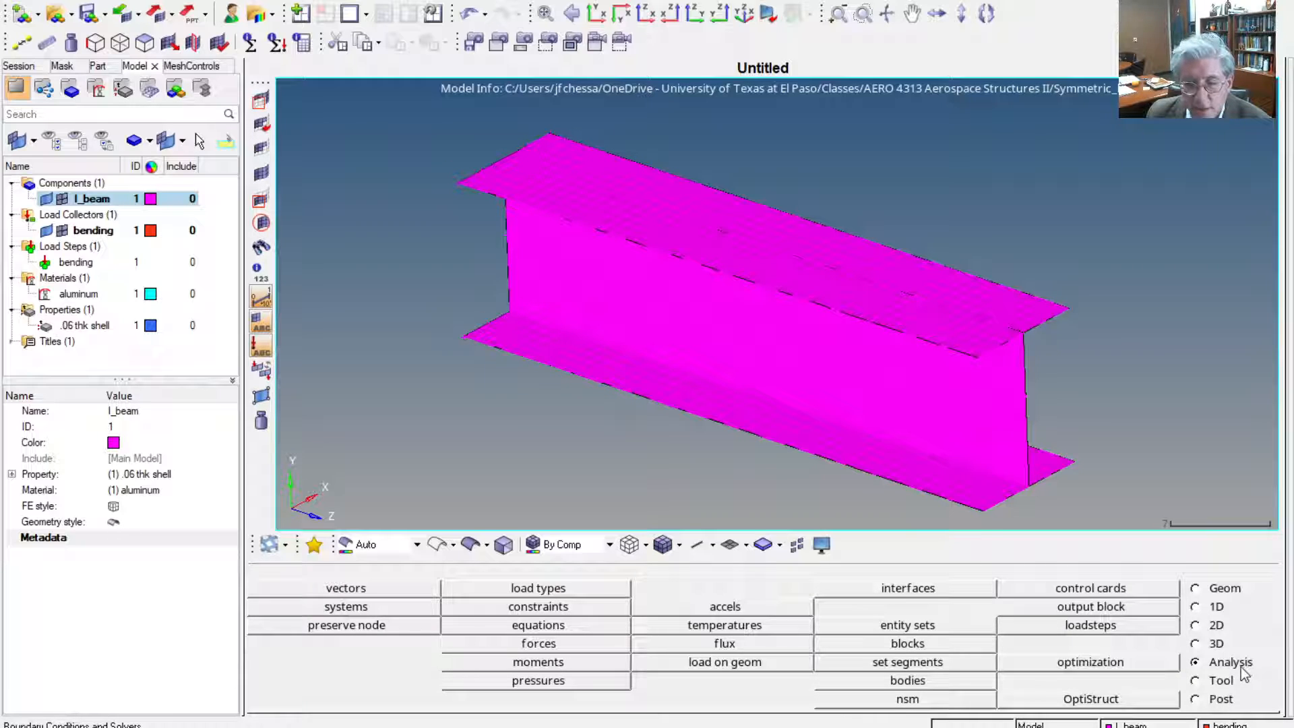
{"action": "left_click", "coordinate": [542, 609]}
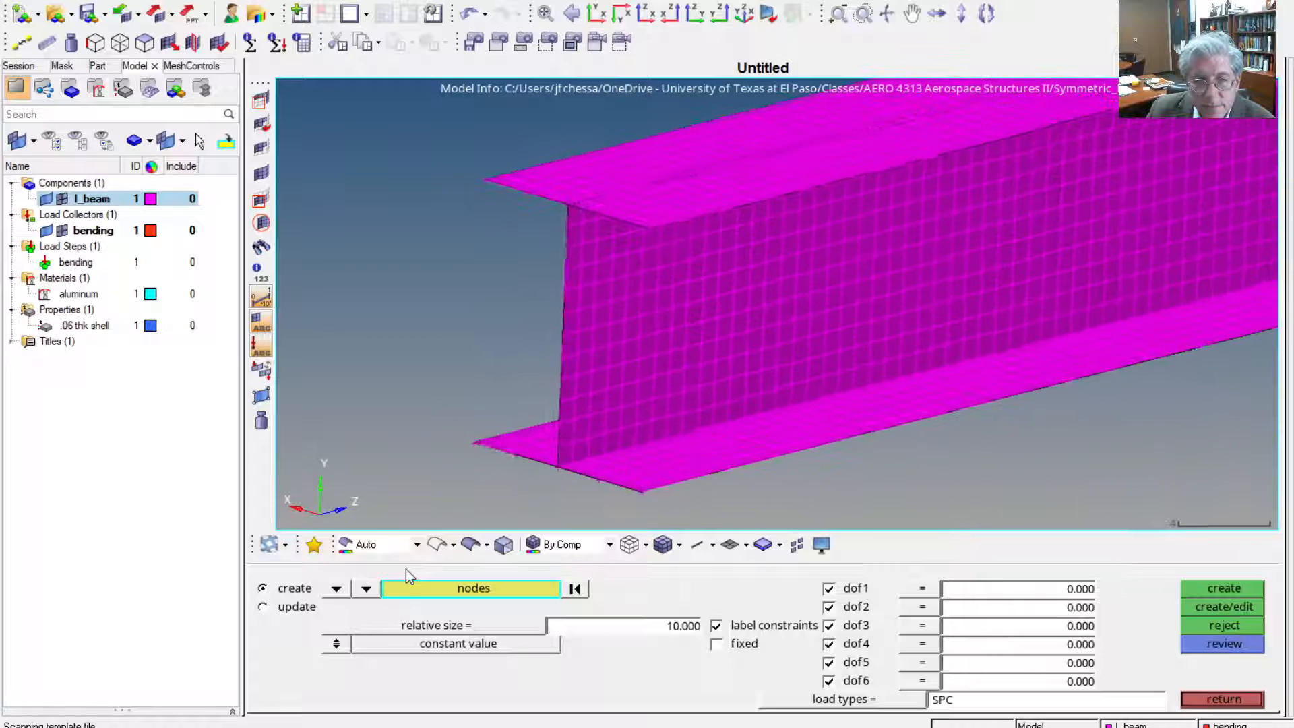
{"action": "left_click", "coordinate": [473, 444]}
{"action": "left_click", "coordinate": [486, 449]}
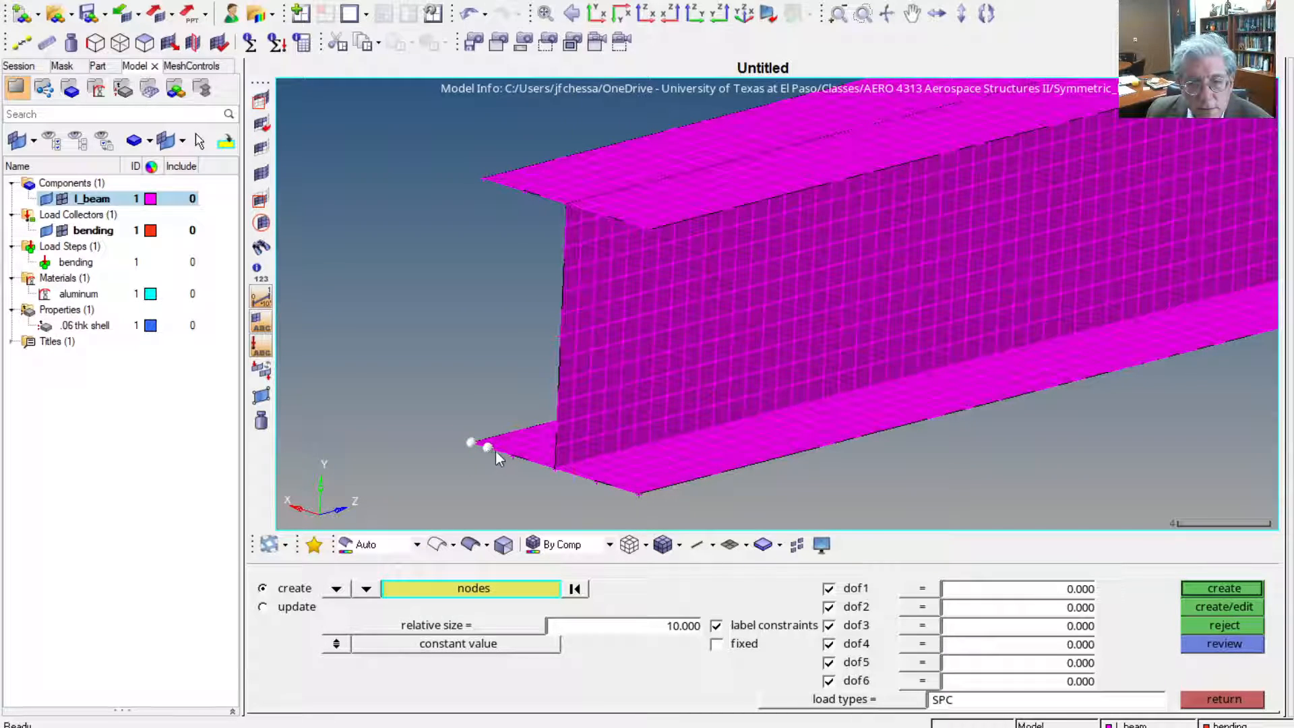
{"action": "left_click", "coordinate": [504, 452]}
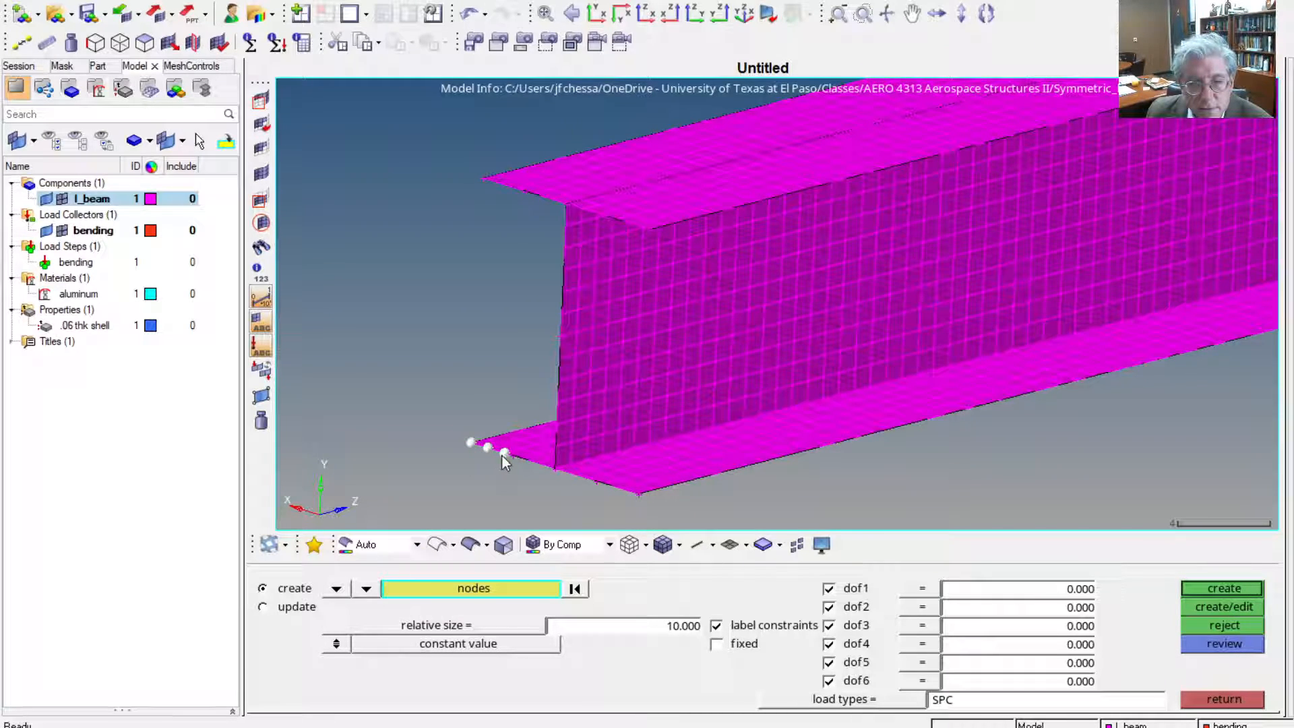
{"action": "left_click", "coordinate": [578, 589]}
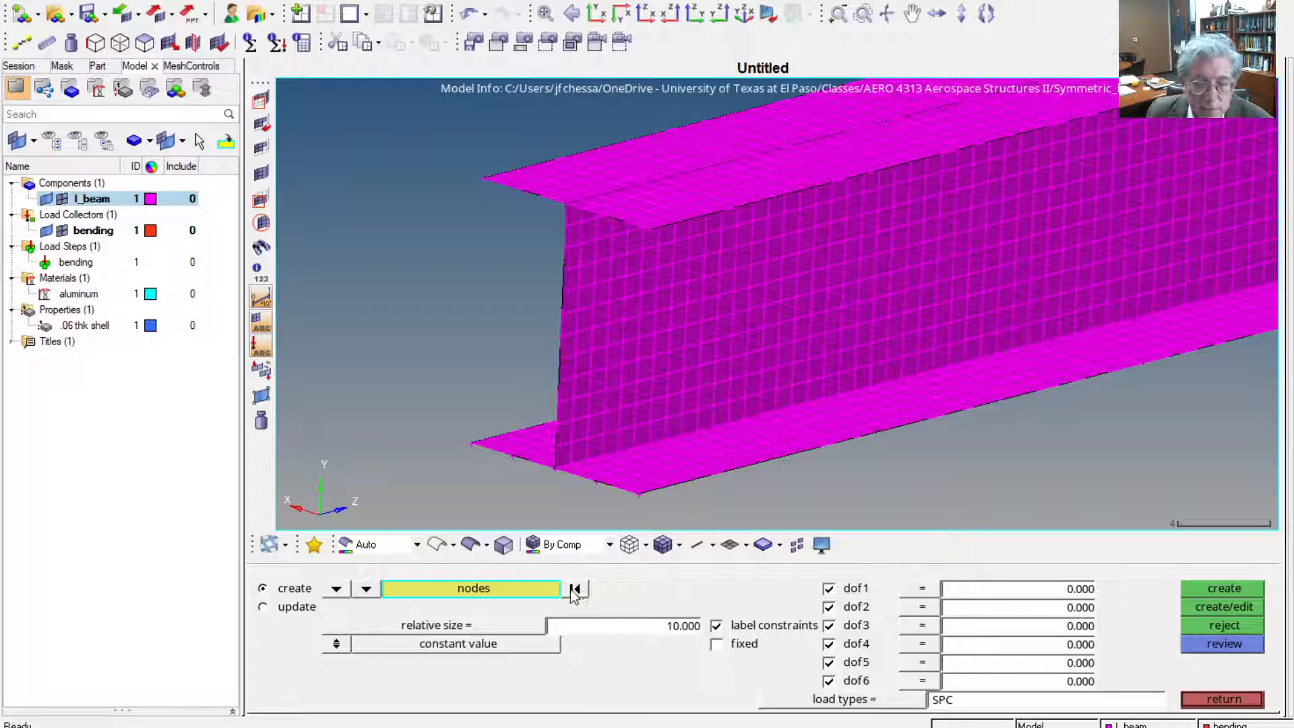
Select all nodes on the plane of the beam's low-z end section, constrain dof1 through dof6 at 0 as SPC, and save the model
{"action": "left_click", "coordinate": [470, 590]}
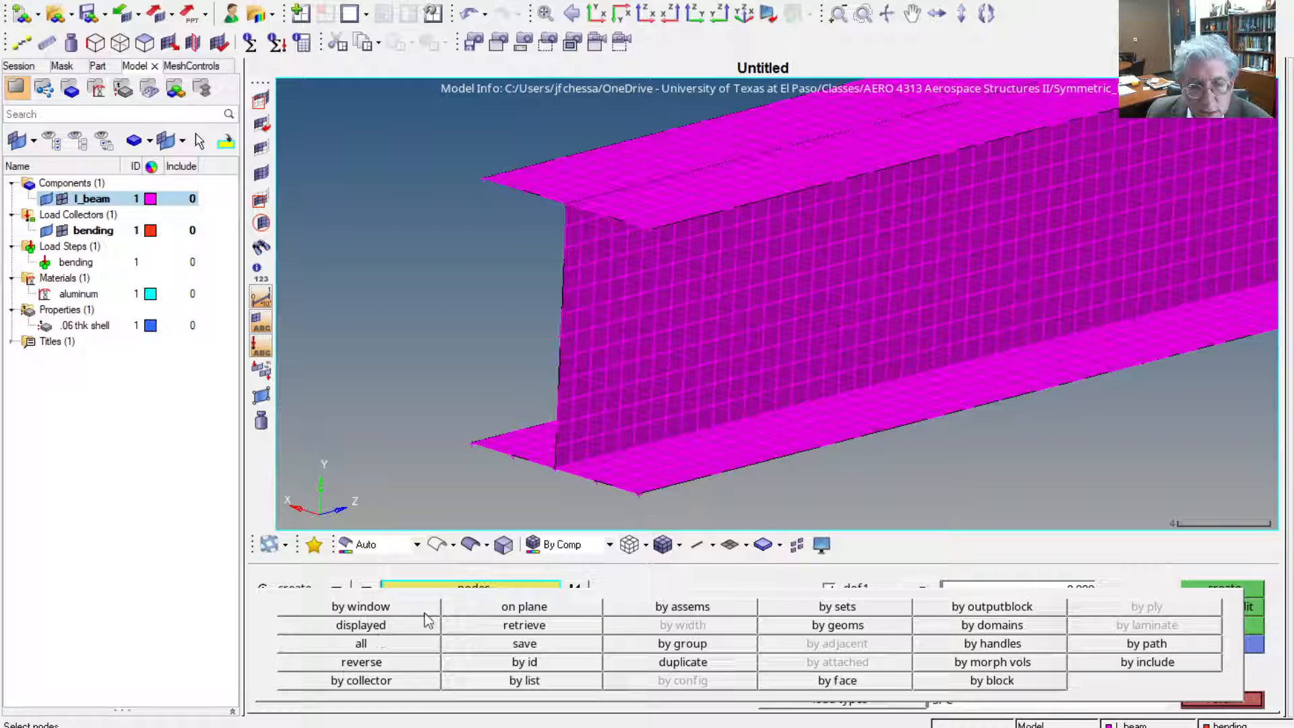
{"action": "left_click", "coordinate": [524, 607]}
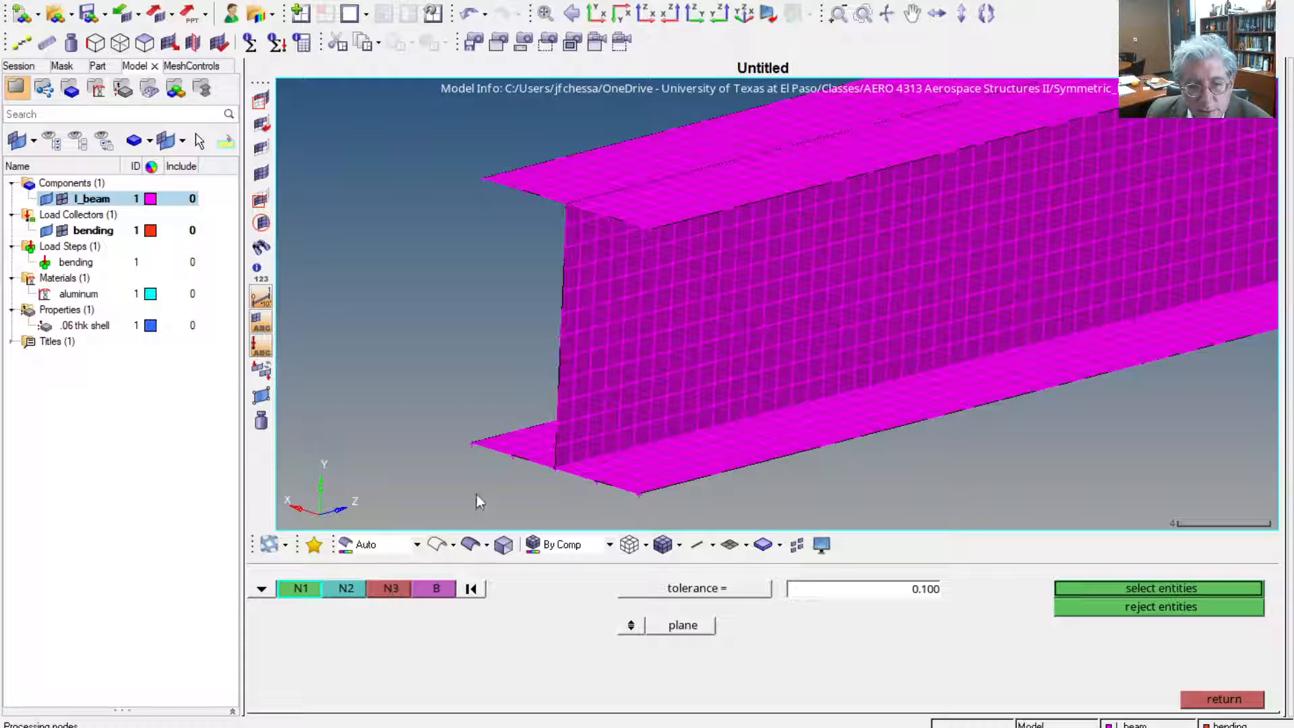
{"action": "left_click", "coordinate": [472, 442]}
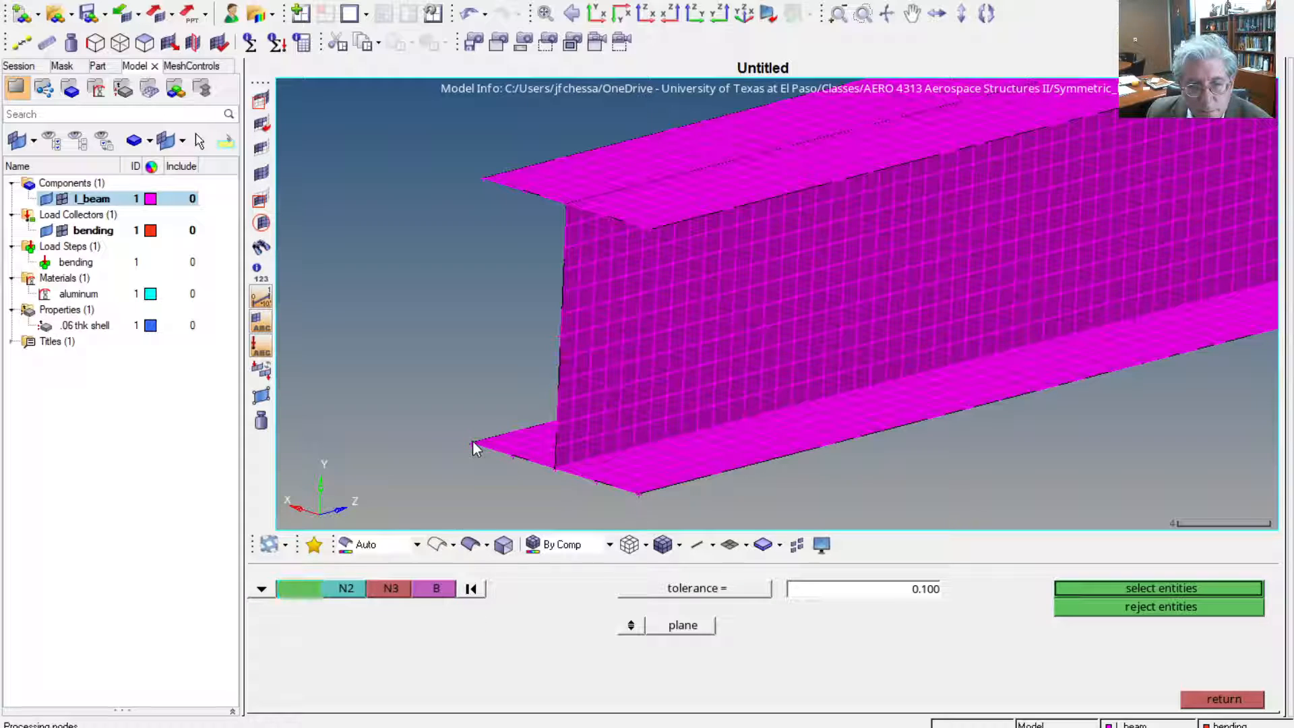
{"action": "left_click", "coordinate": [555, 468]}
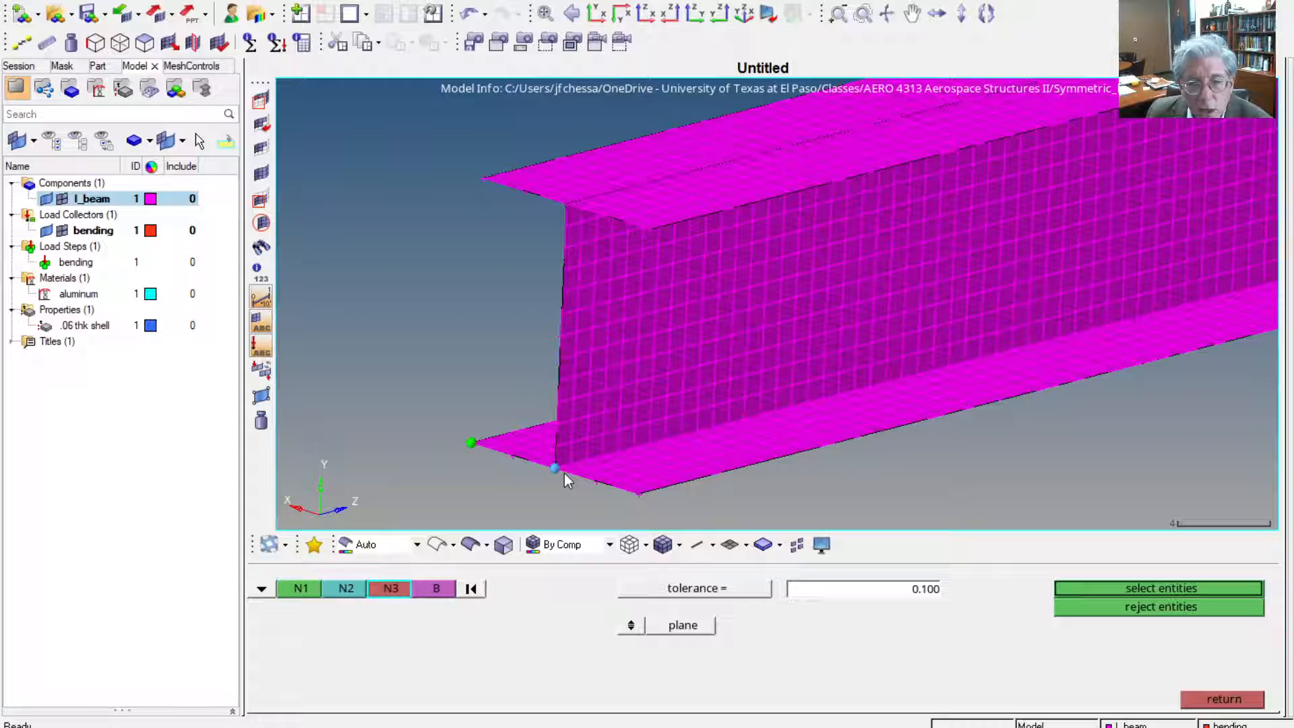
{"action": "left_click", "coordinate": [482, 177]}
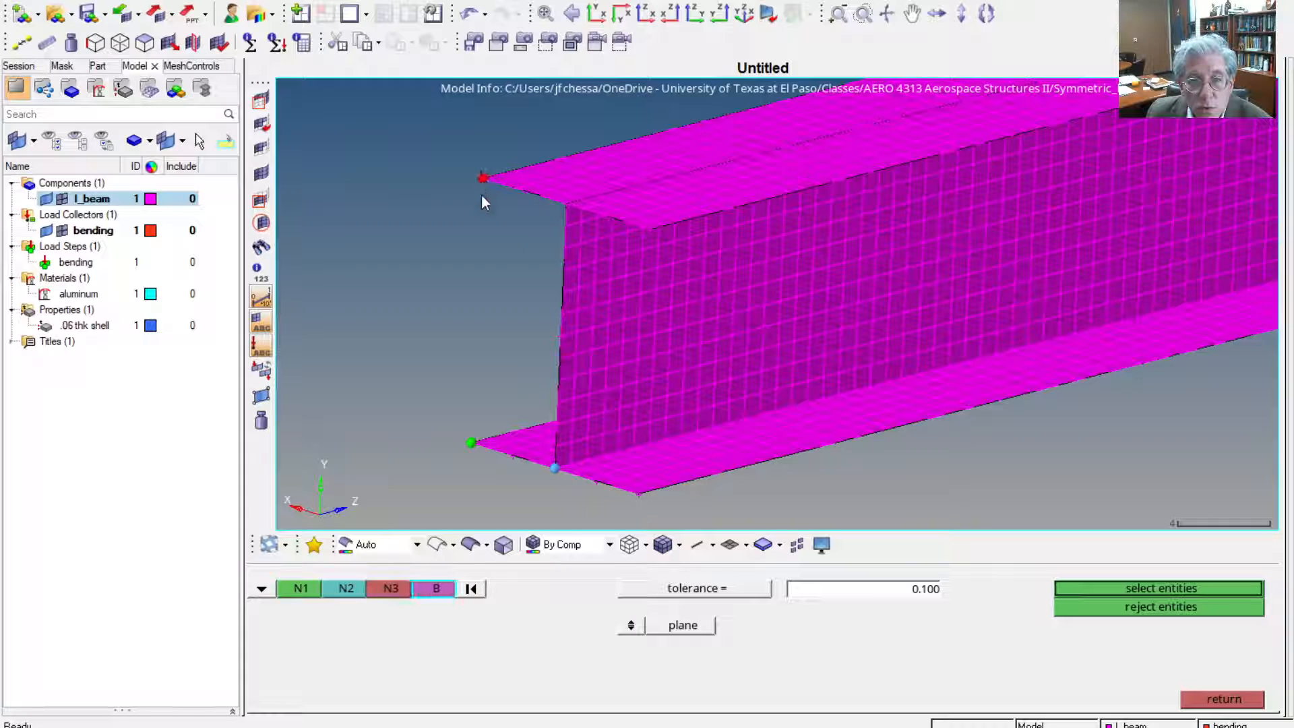
{"action": "left_click", "coordinate": [1183, 587]}
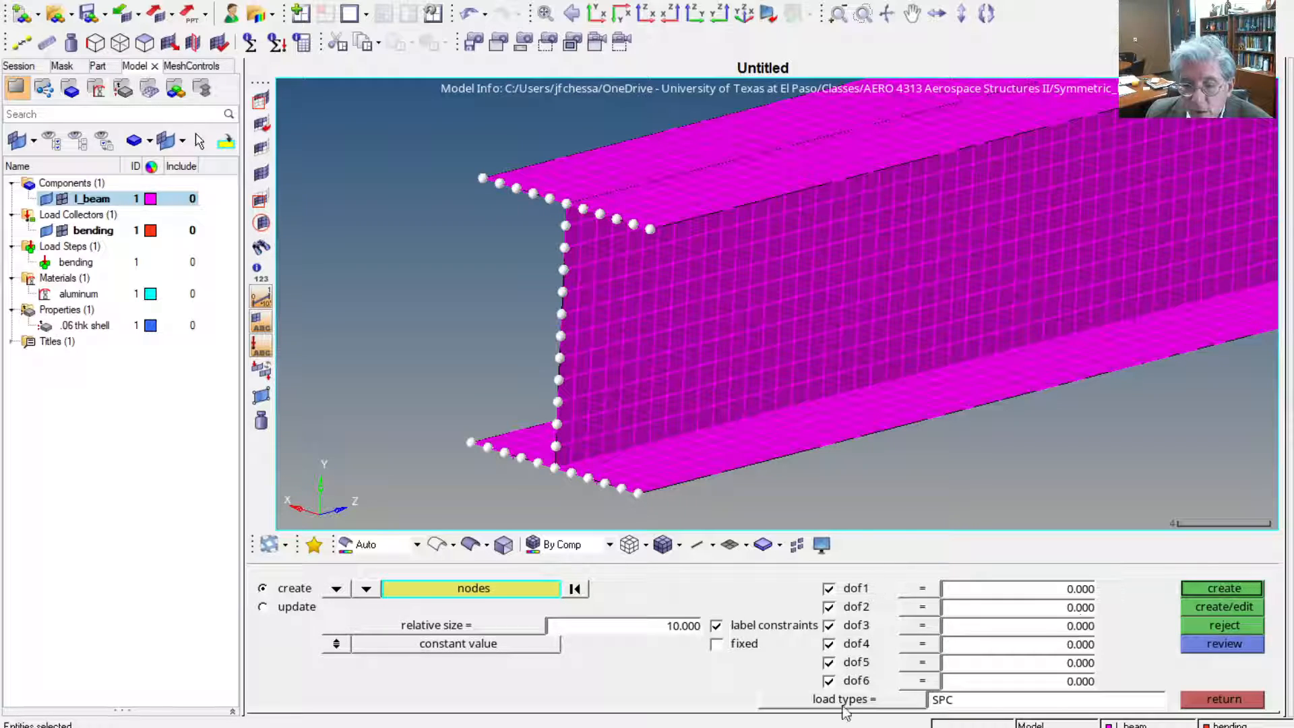
{"action": "left_click", "coordinate": [1239, 588]}
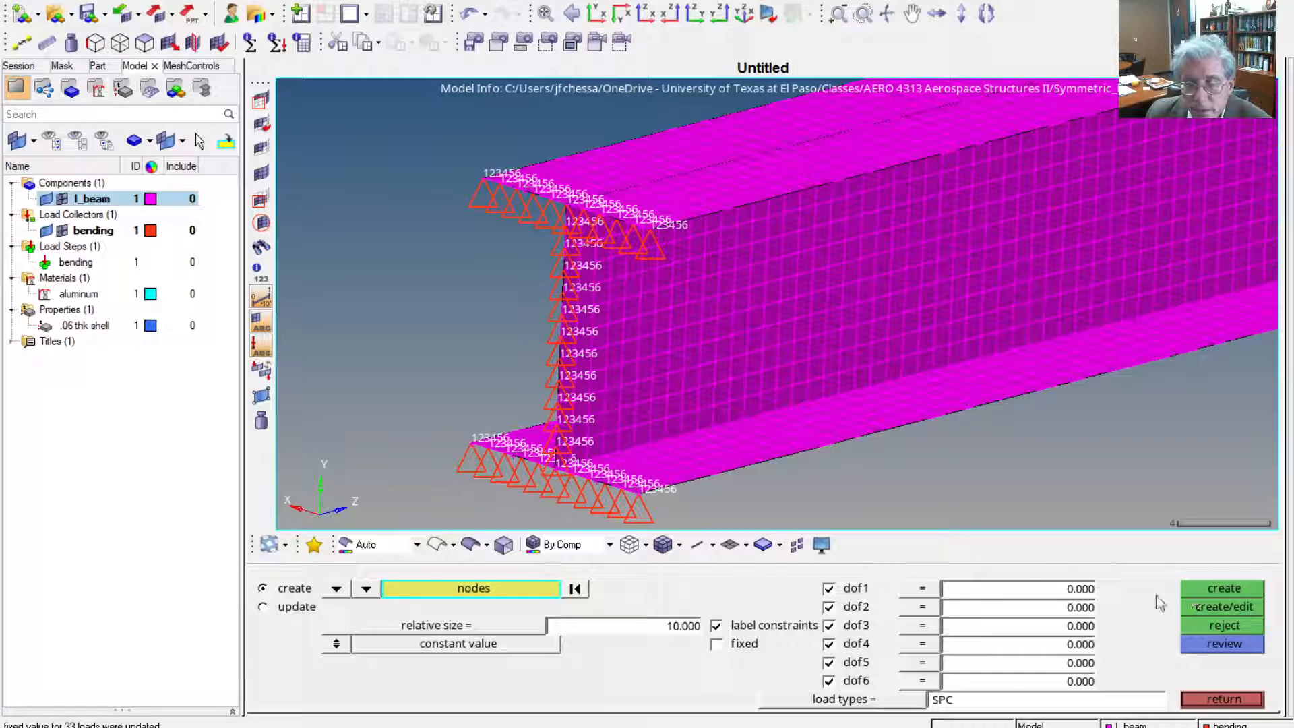
{"action": "left_click", "coordinate": [1224, 703]}
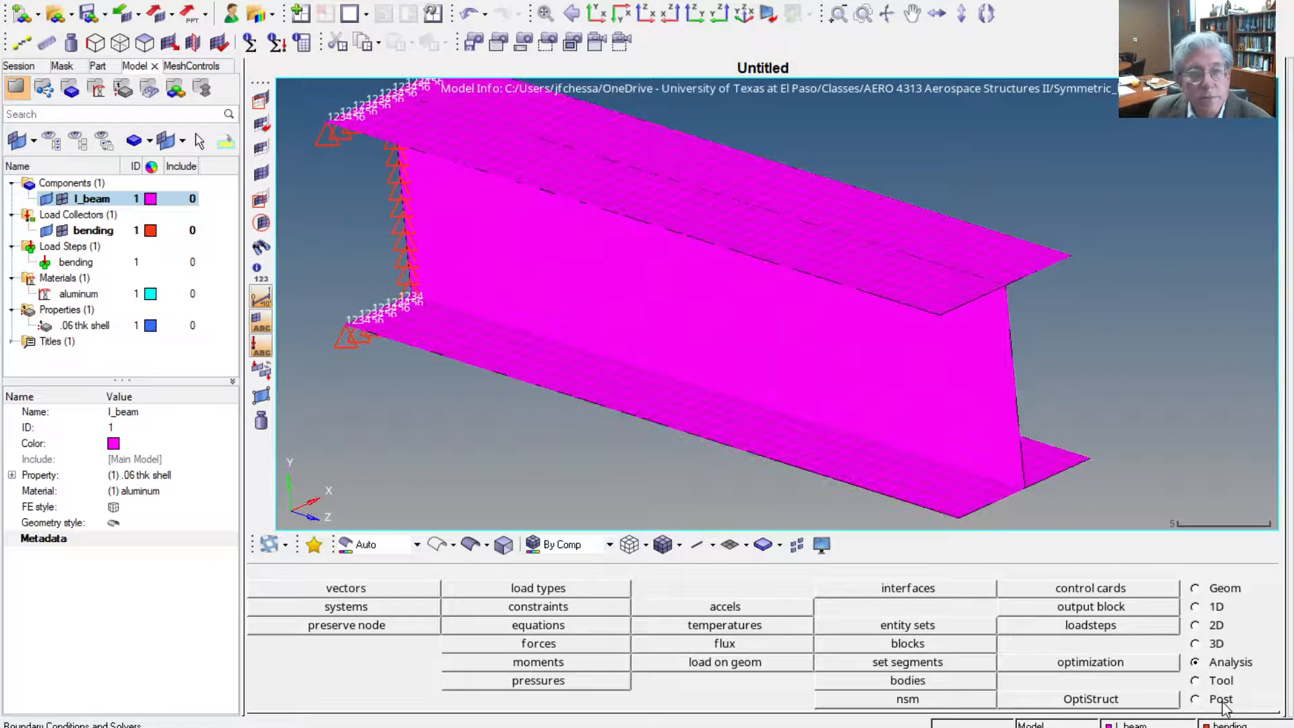
{"action": "left_click", "coordinate": [87, 13]}
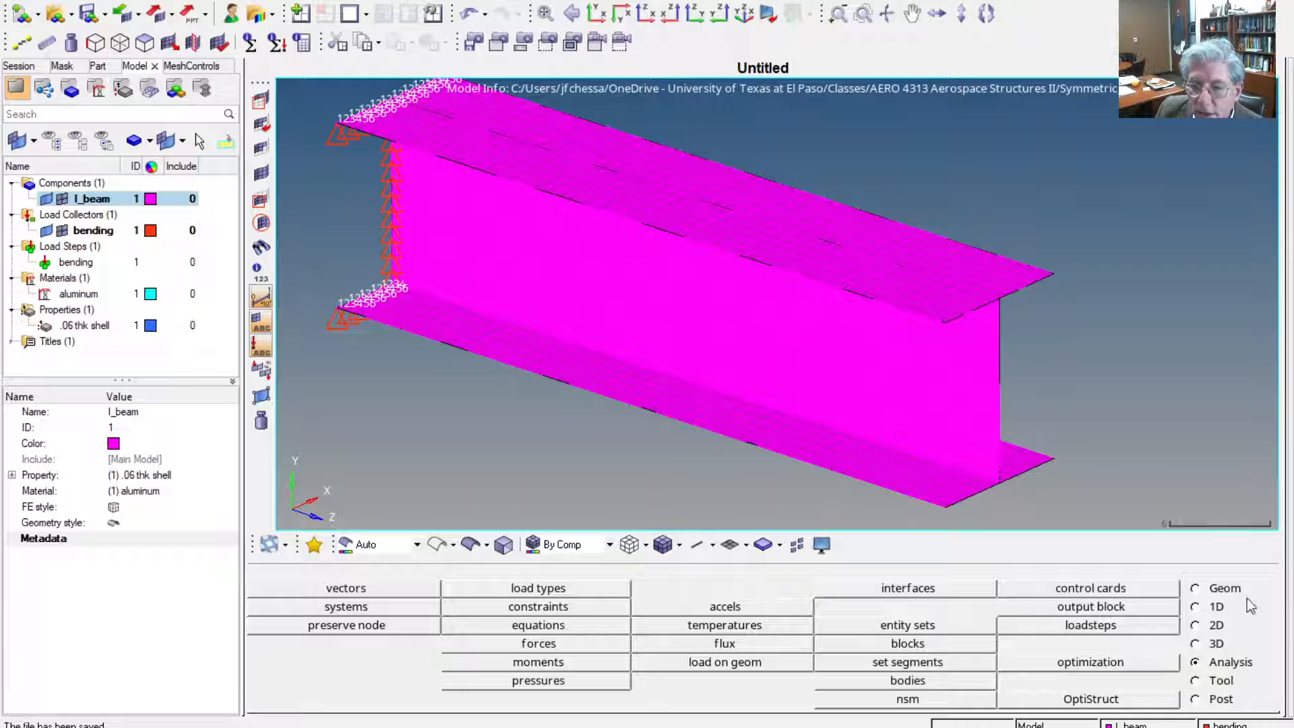
Create a loading node just beyond the beam's free end at x 0, y 6 and z 49
{"action": "left_click", "coordinate": [1221, 588]}
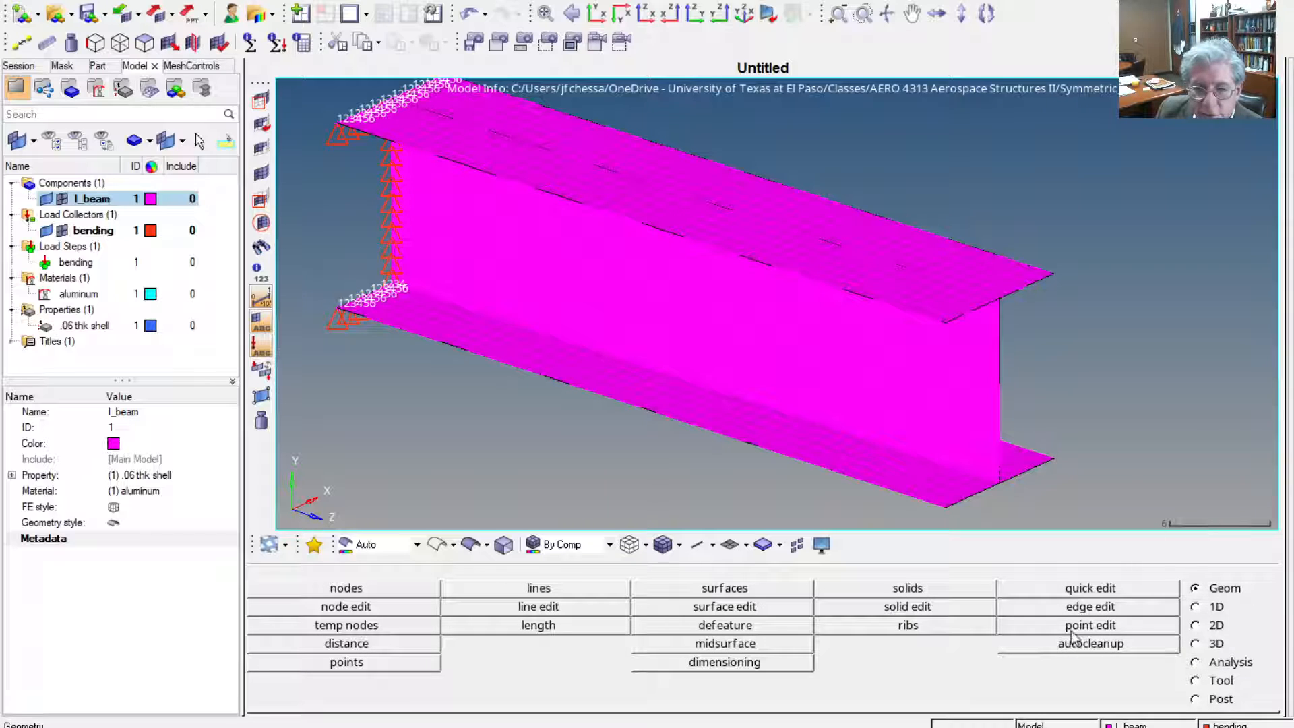
{"action": "left_click", "coordinate": [376, 593]}
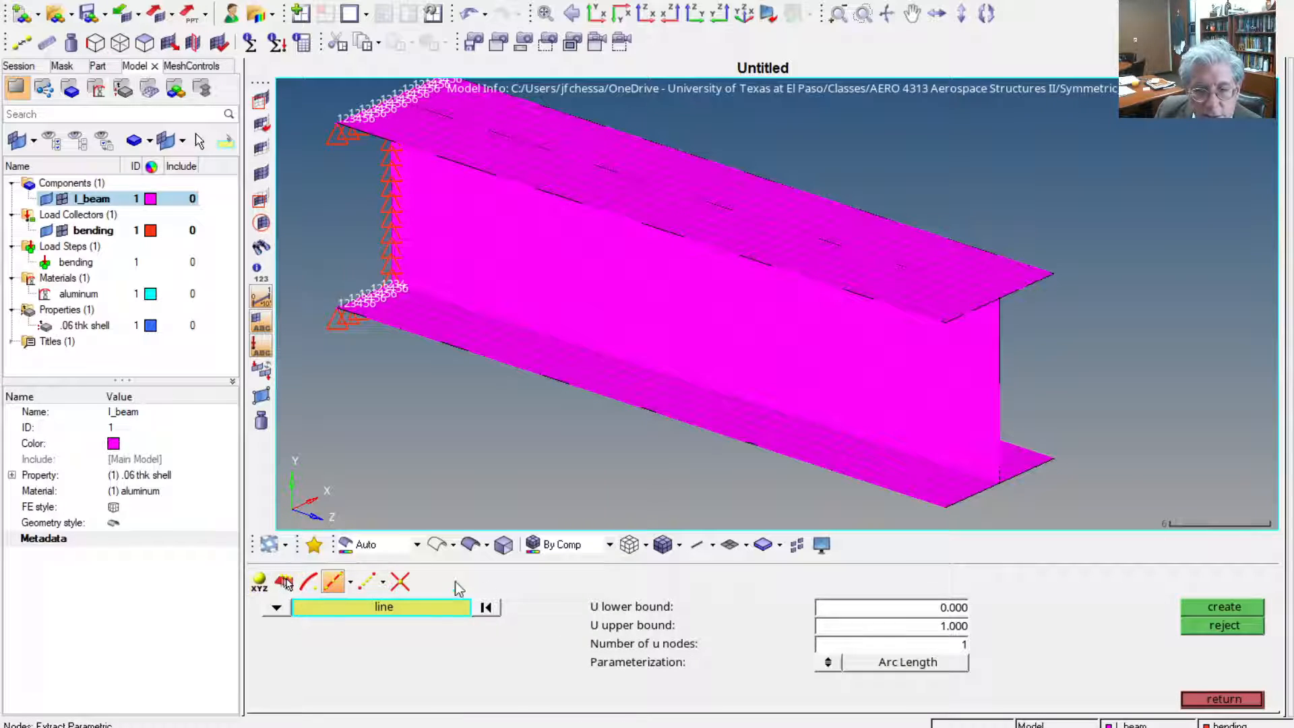
{"action": "left_click", "coordinate": [261, 587]}
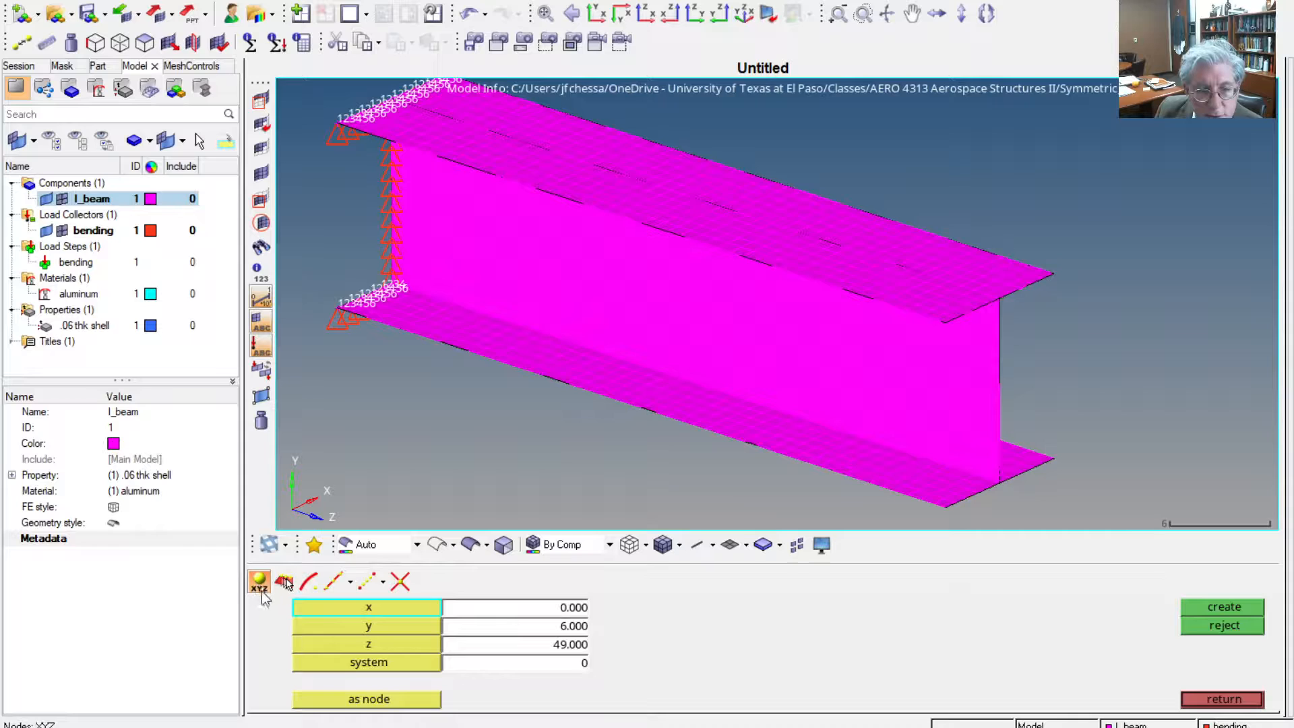
{"action": "left_click", "coordinate": [512, 608]}
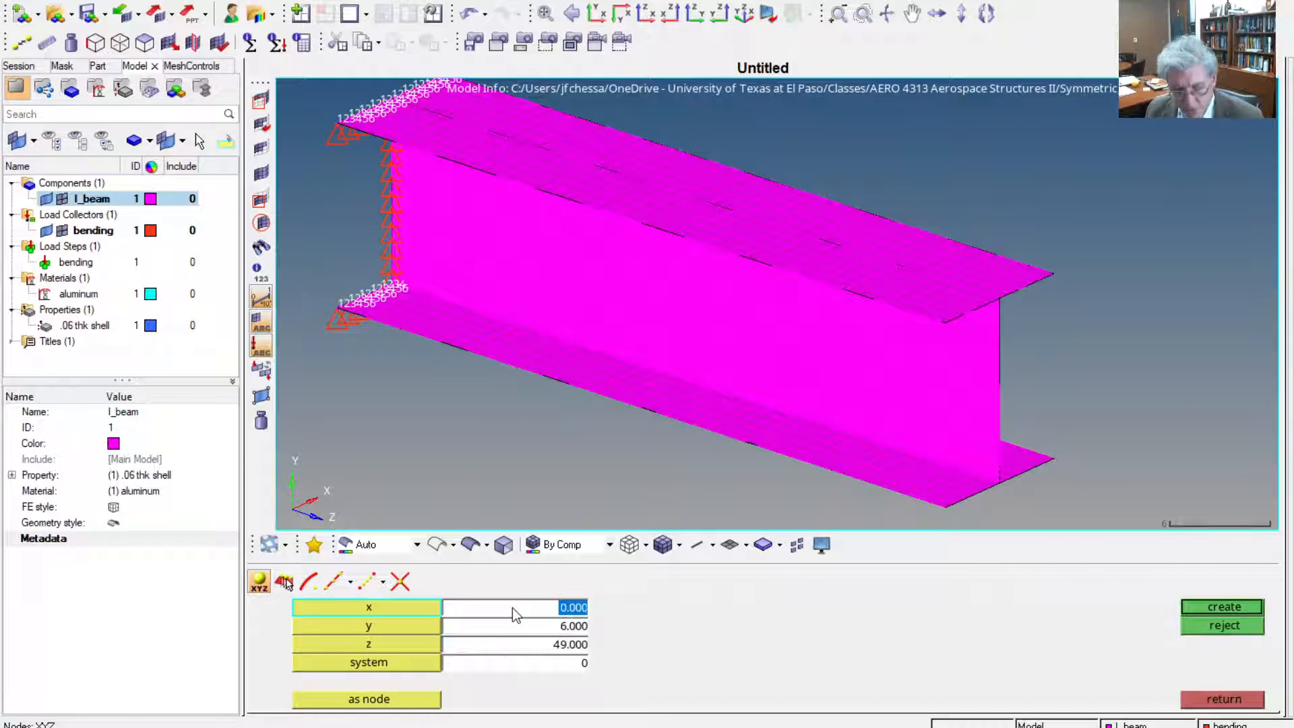
{"action": "left_click", "coordinate": [528, 626]}
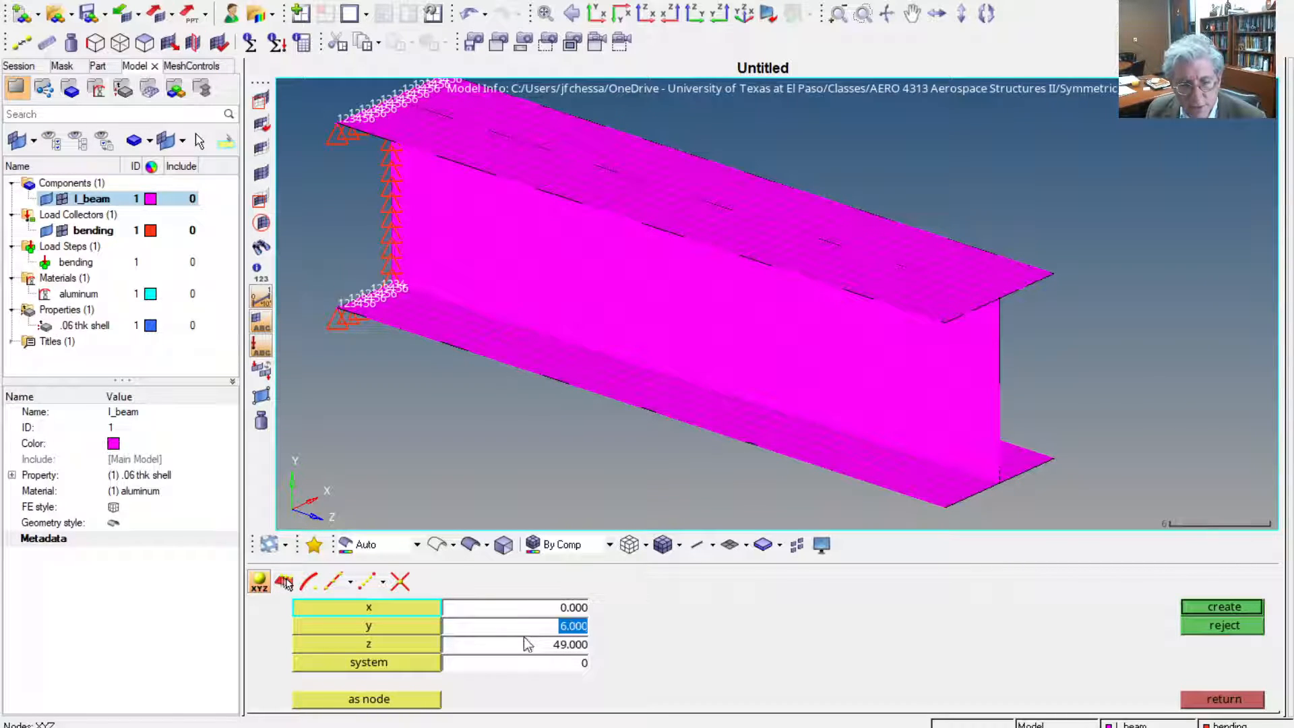
{"action": "left_click", "coordinate": [525, 648]}
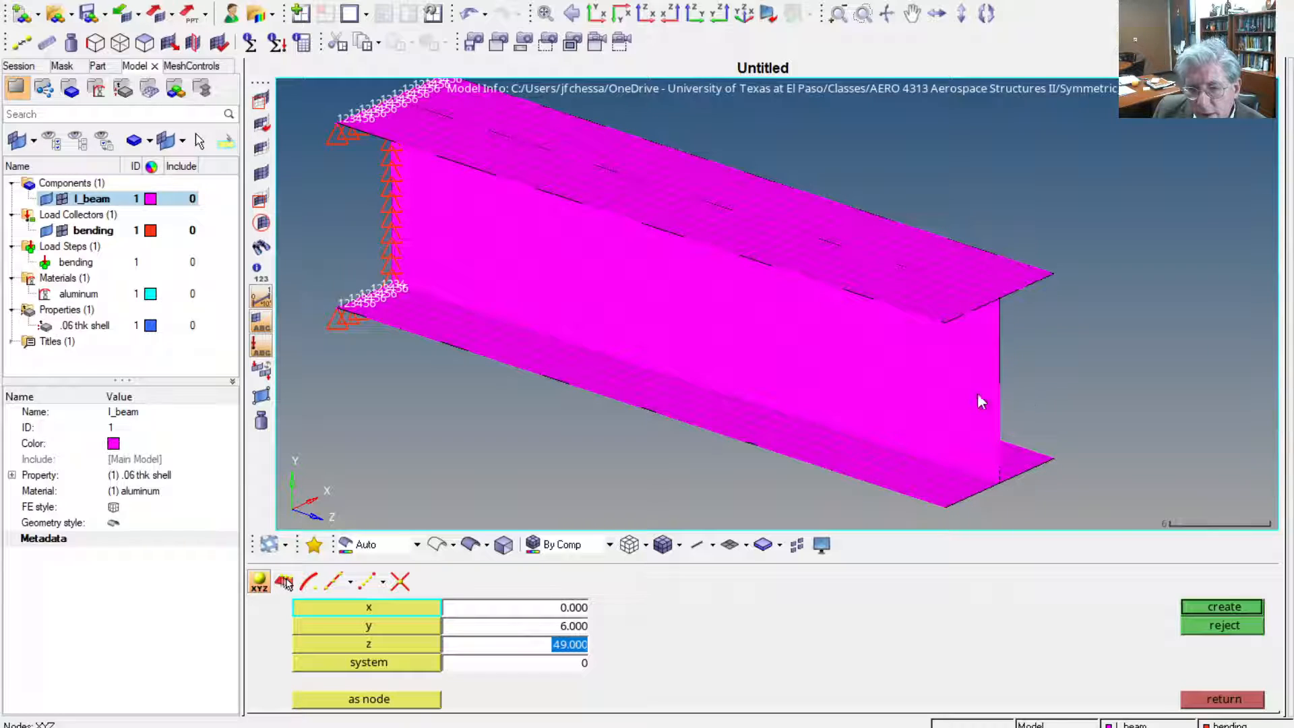
{"action": "left_click", "coordinate": [565, 608]}
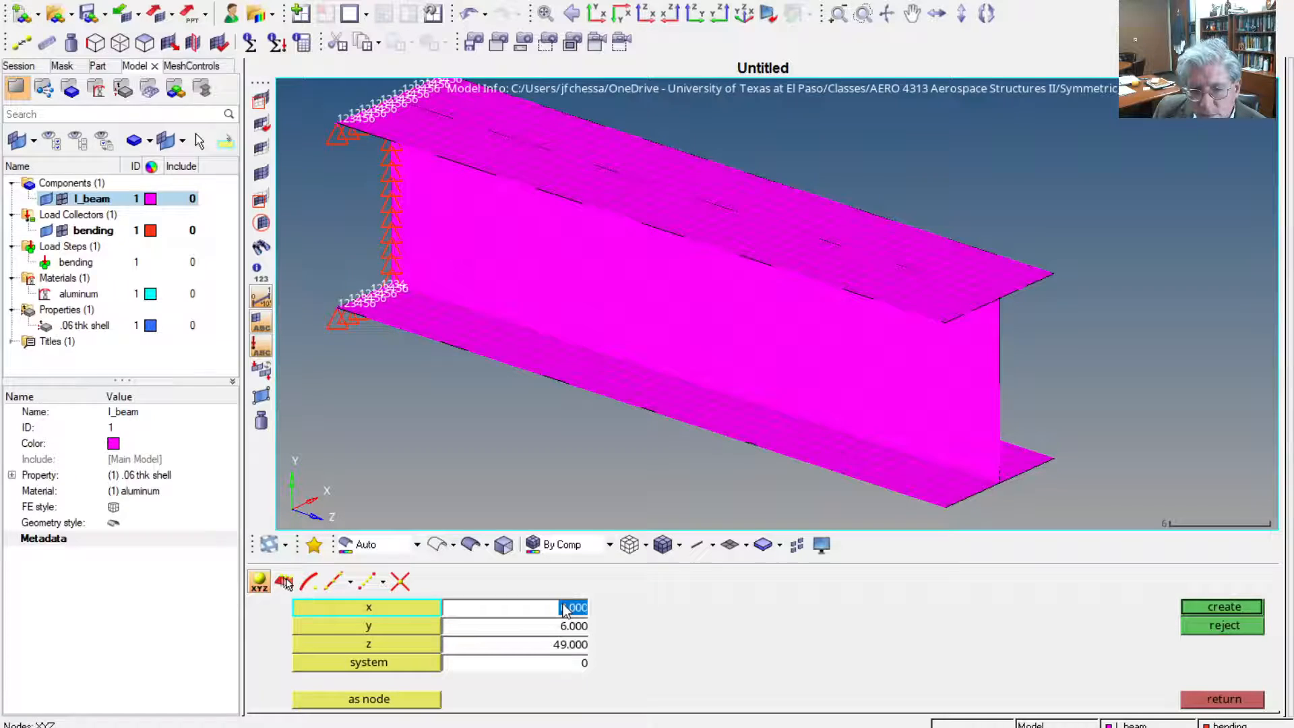
{"action": "left_click", "coordinate": [569, 644]}
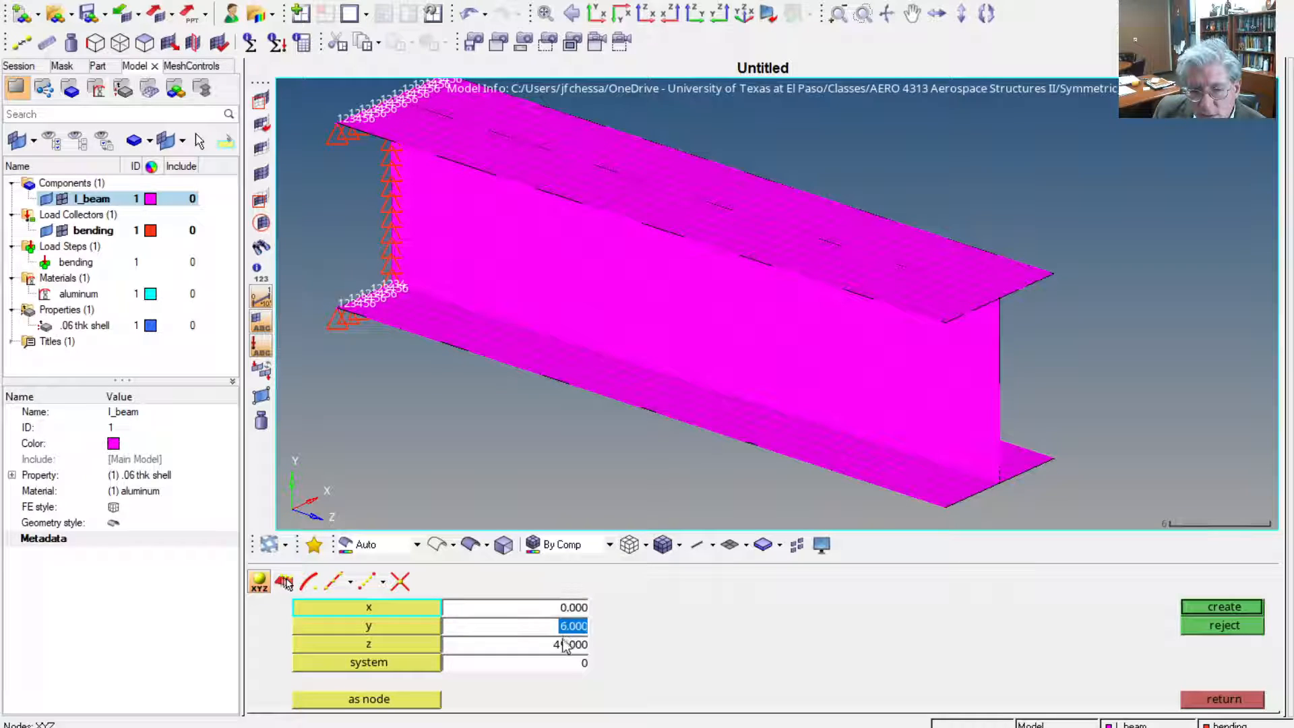
{"action": "left_click", "coordinate": [1216, 605]}
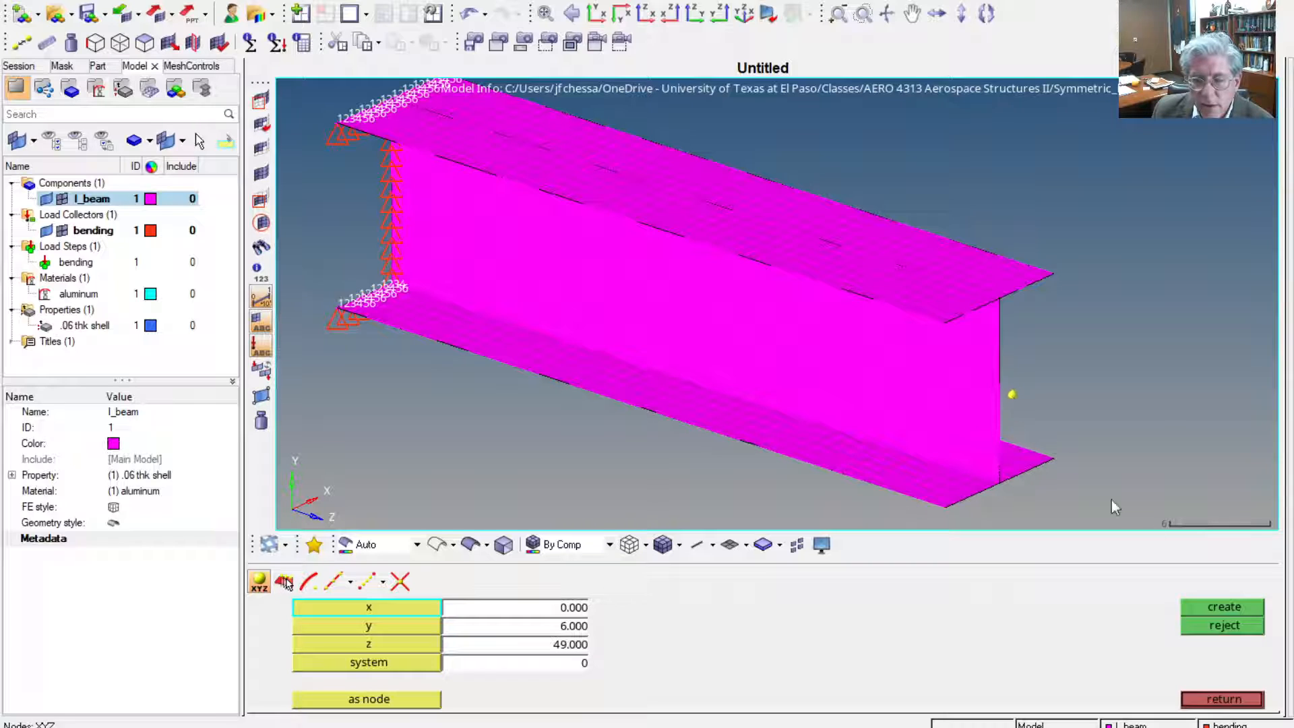
{"action": "left_click", "coordinate": [1222, 699]}
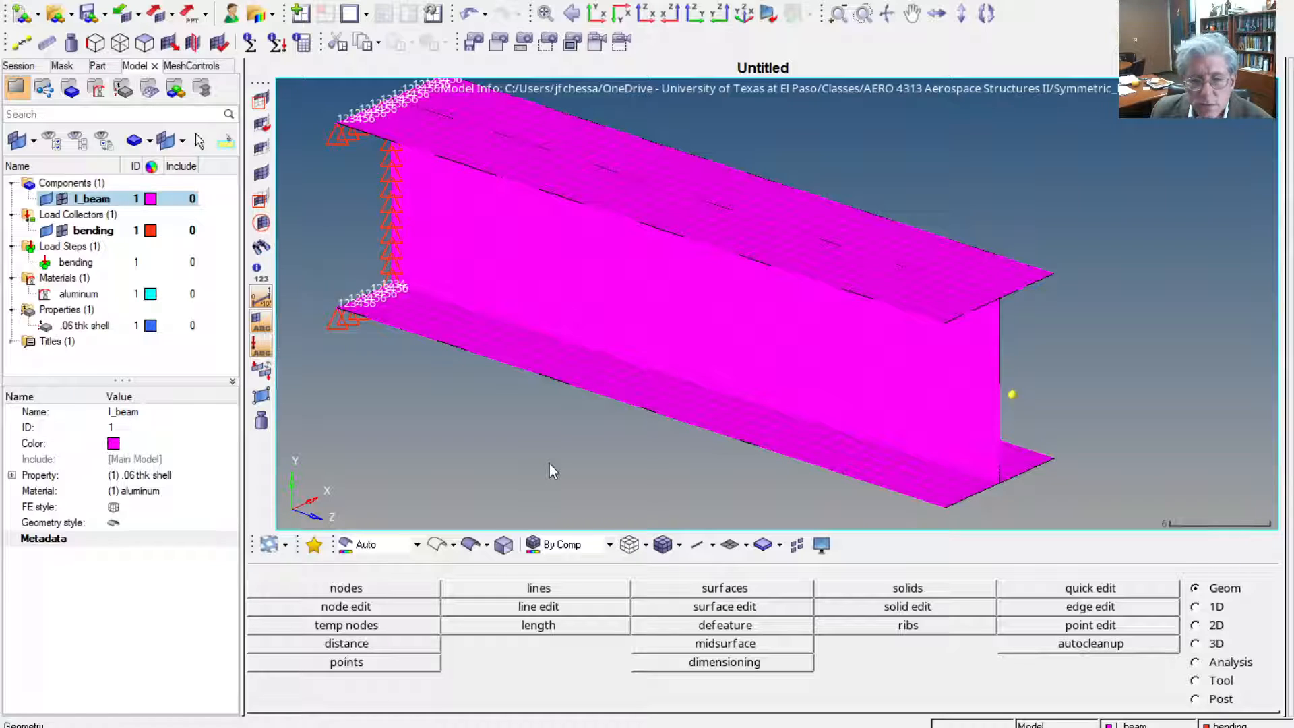
Start an RBE3 element with the loading node beyond the free end as its dependent node
{"action": "left_click", "coordinate": [1221, 605]}
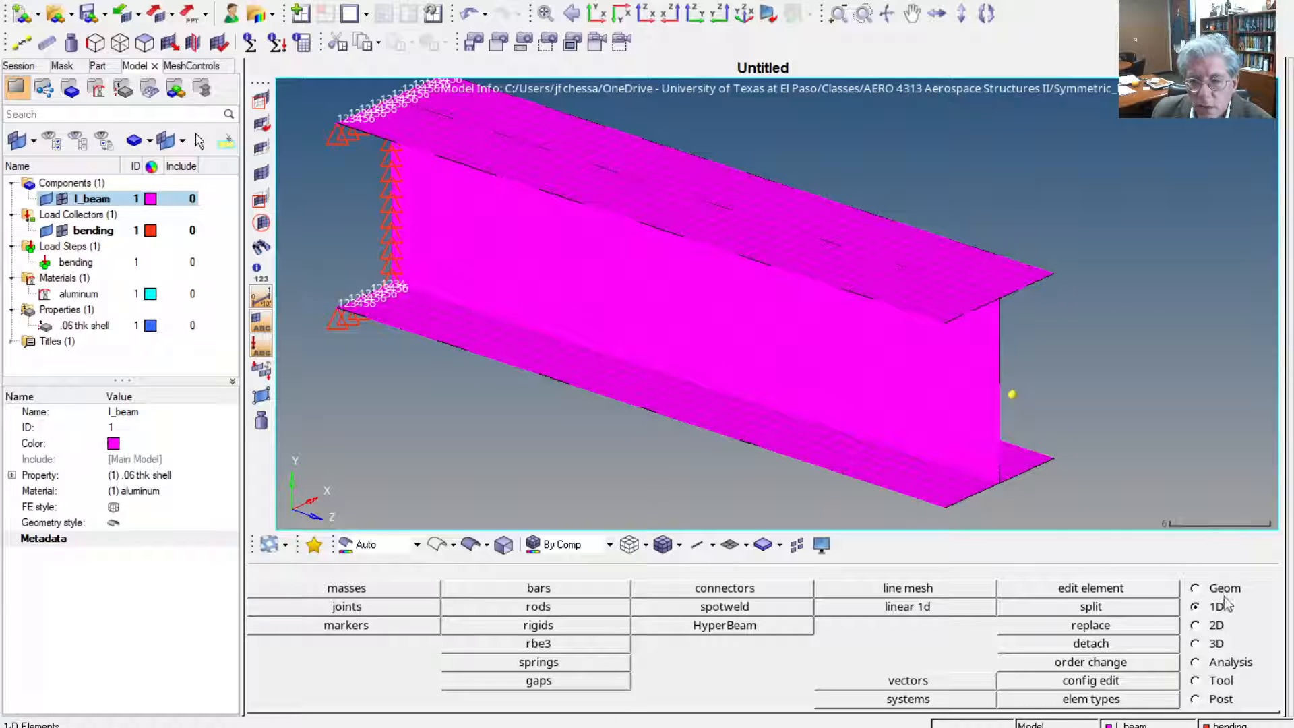
{"action": "left_click", "coordinate": [556, 645]}
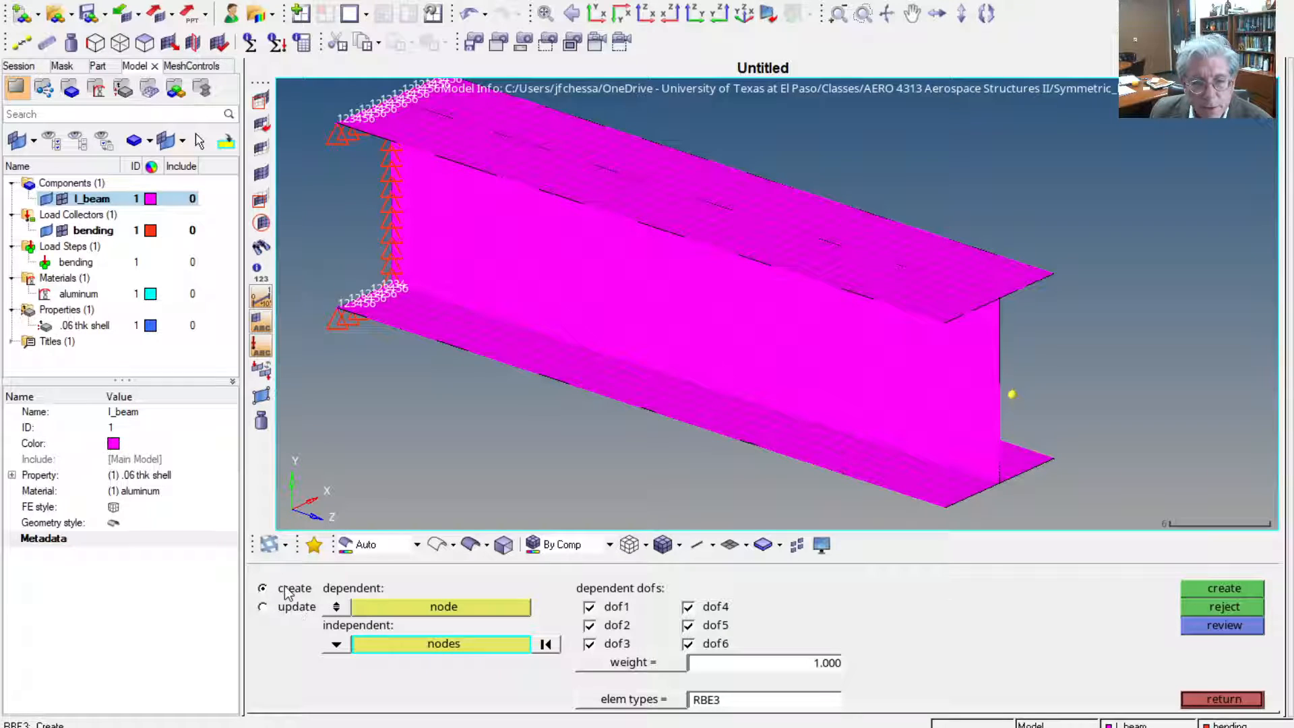
{"action": "left_click", "coordinate": [410, 613]}
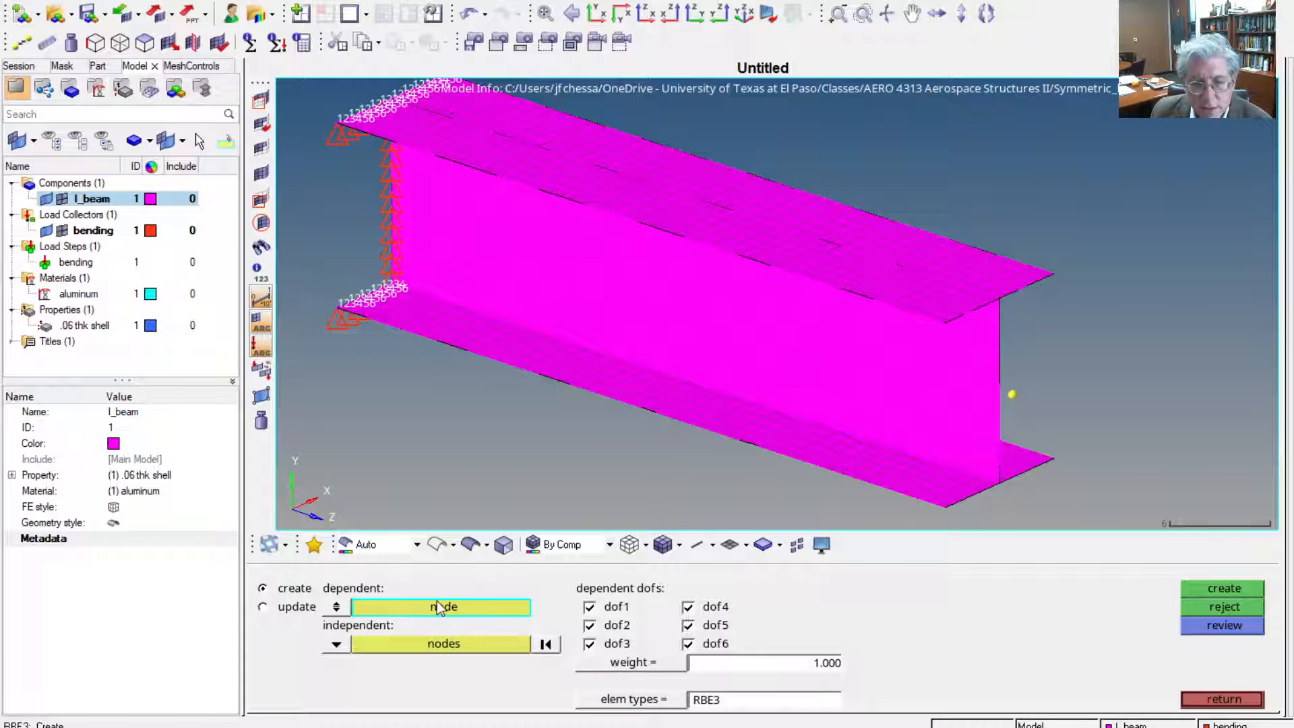
{"action": "left_click", "coordinate": [1014, 394]}
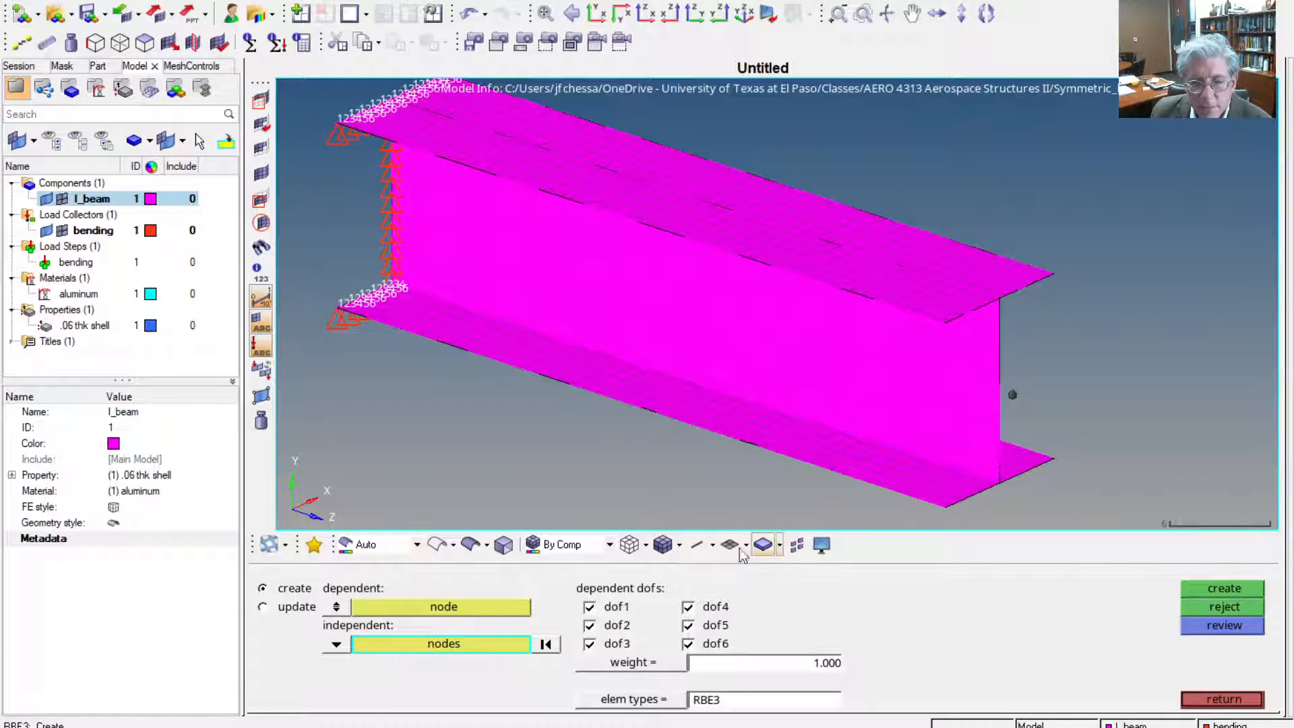
Select all nodes on the plane of the beam's free end section as independent nodes and create the RBE3 element
{"action": "left_click", "coordinate": [470, 648]}
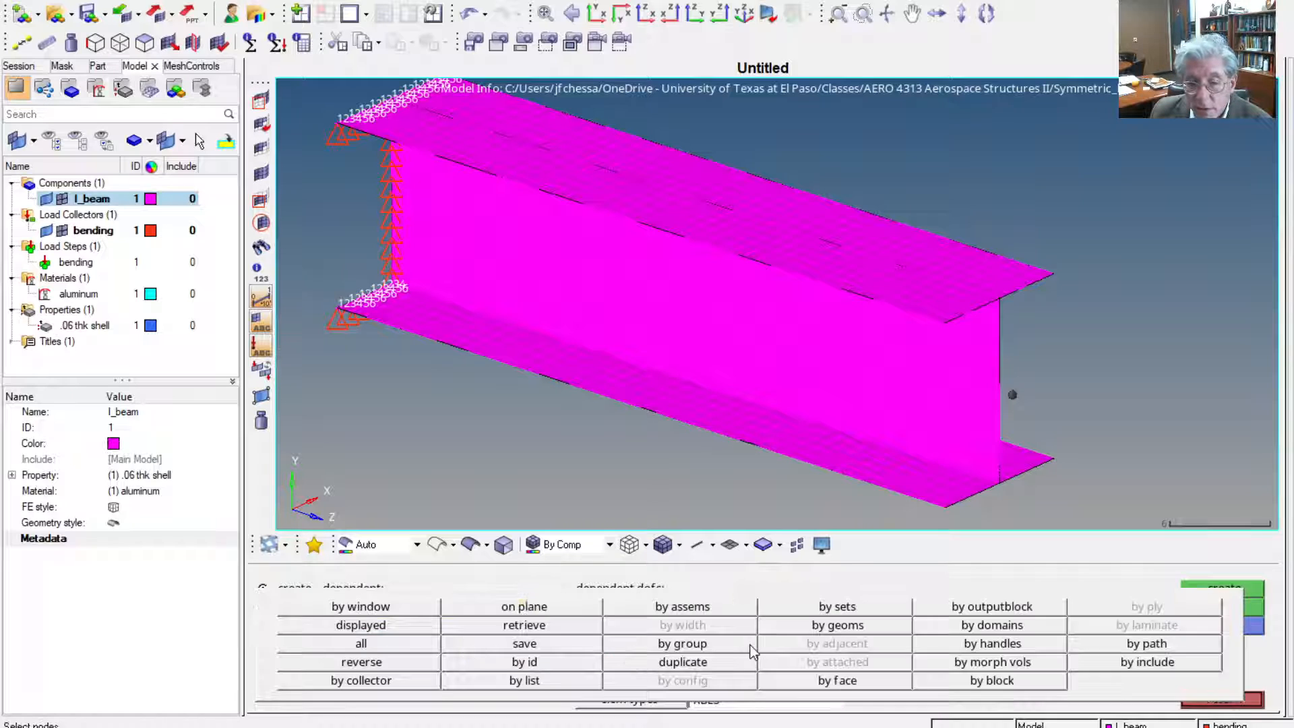
{"action": "left_click", "coordinate": [539, 613]}
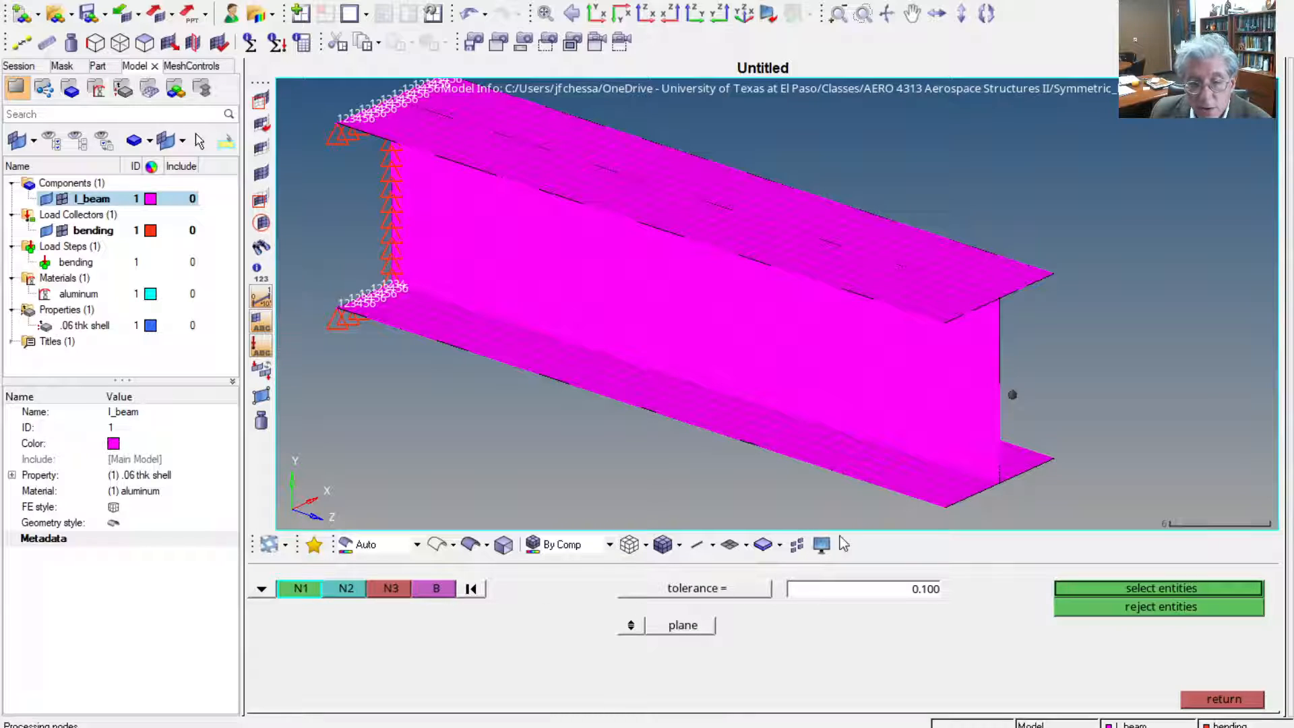
{"action": "left_click", "coordinate": [946, 507]}
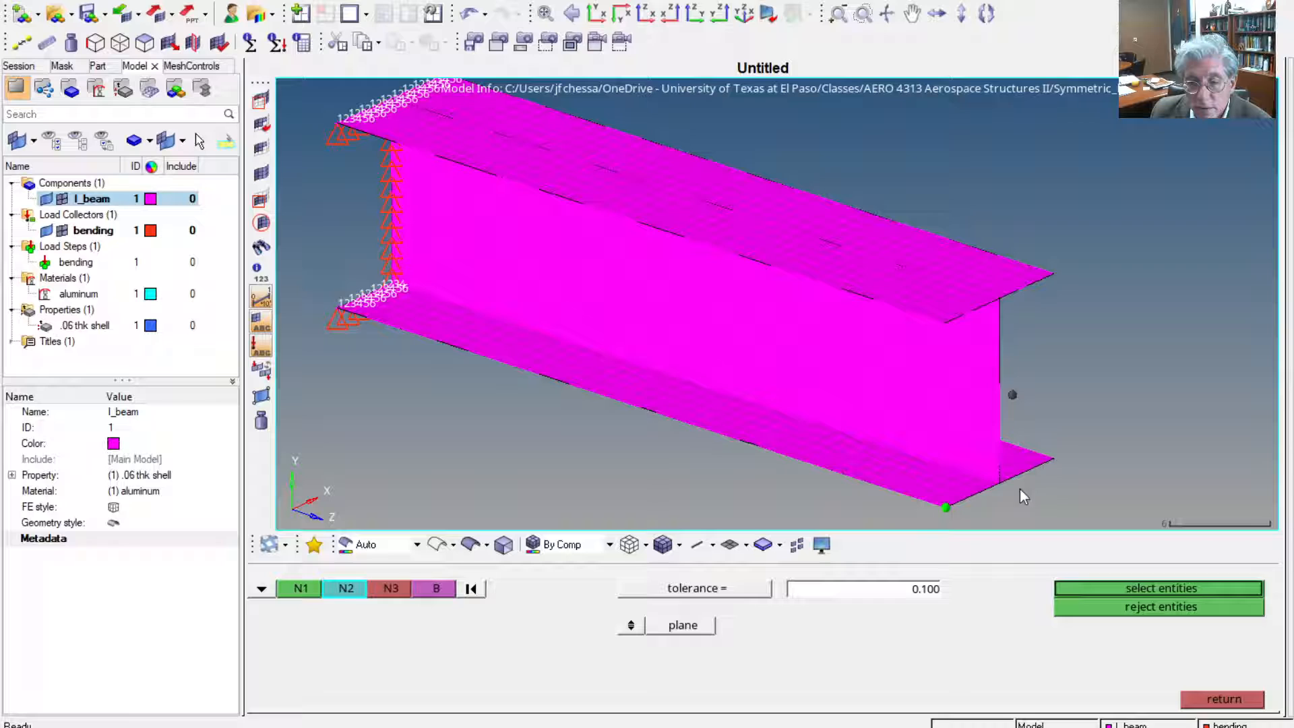
{"action": "left_click", "coordinate": [1054, 459]}
{"action": "left_click", "coordinate": [1058, 274]}
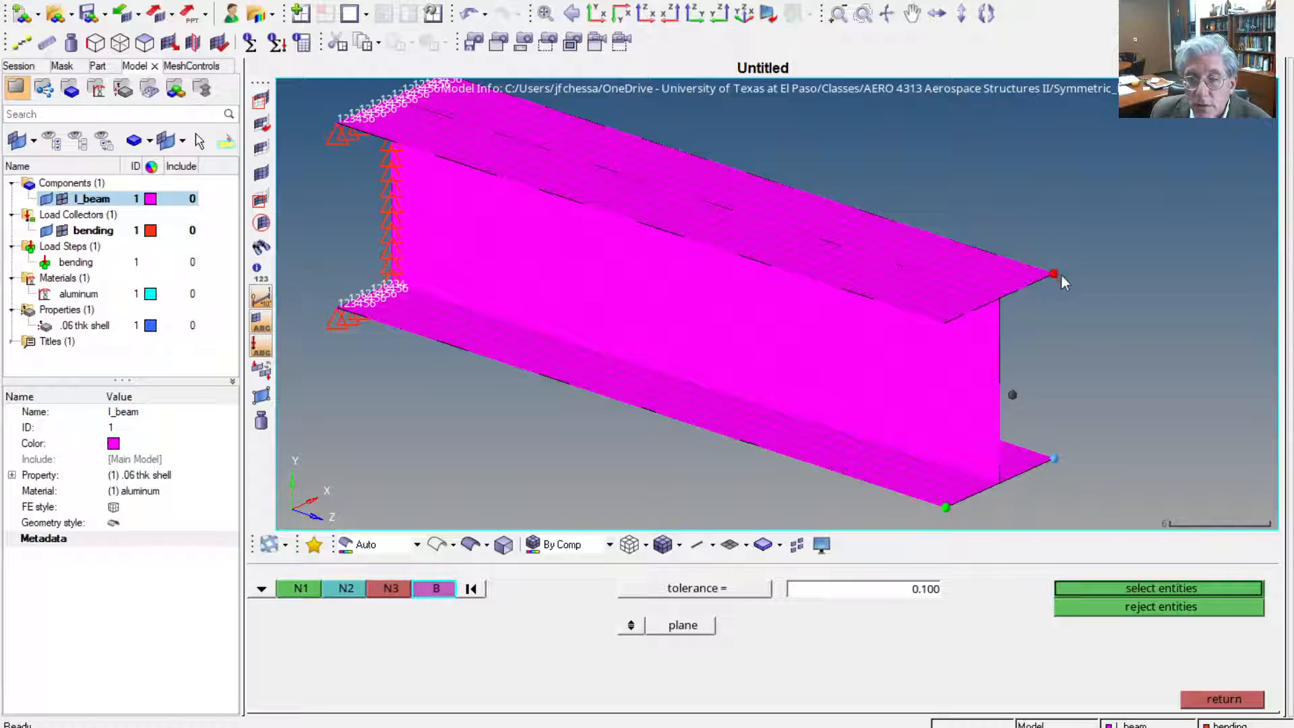
{"action": "left_click", "coordinate": [1127, 591]}
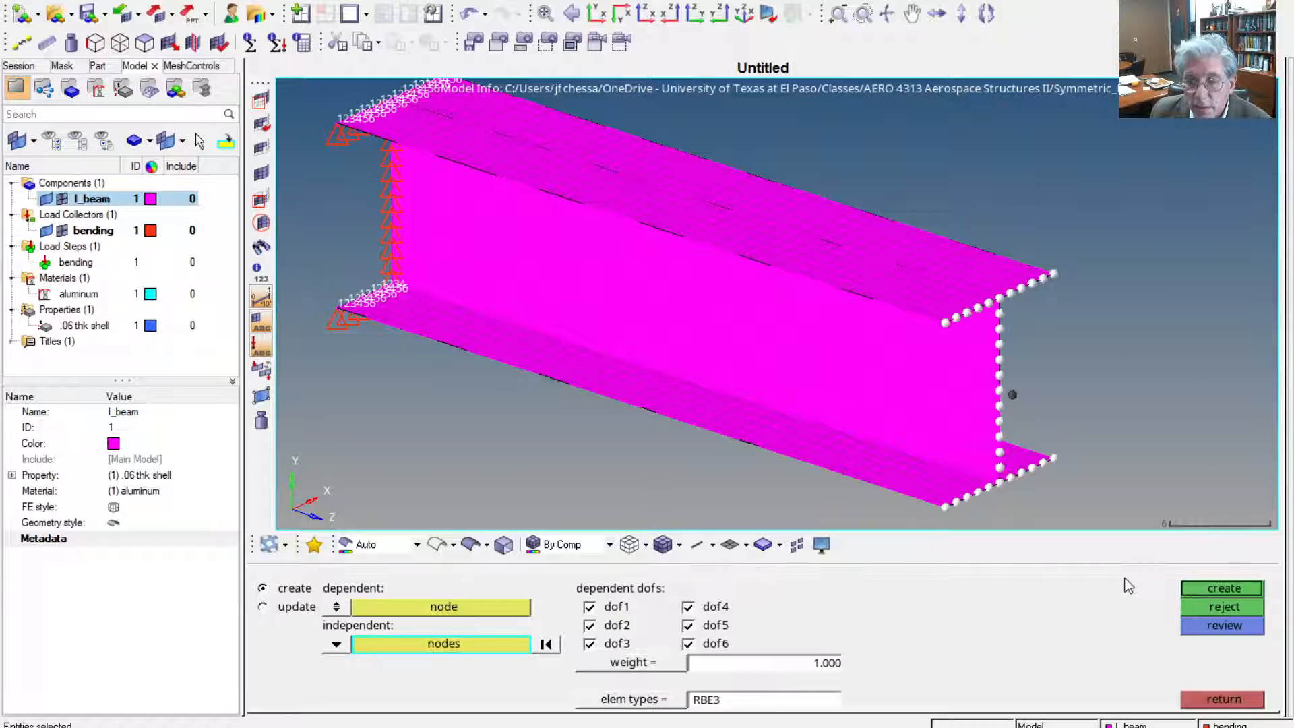
{"action": "left_click", "coordinate": [1240, 589]}
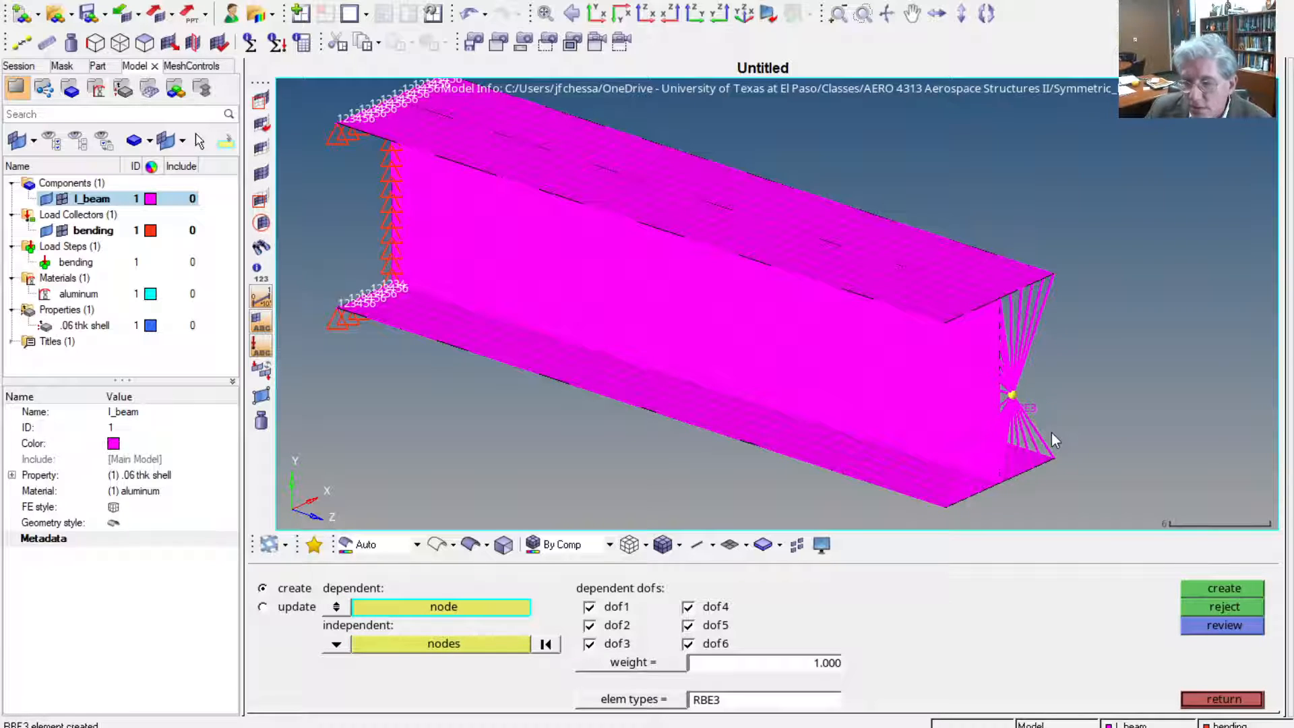
{"action": "scroll", "coordinate": [1052, 434], "scroll_direction": "up", "scroll_amount": 3}
{"action": "left_click_drag", "start_coordinate": [1053, 434], "coordinate": [1051, 433], "text": "ctrl"}
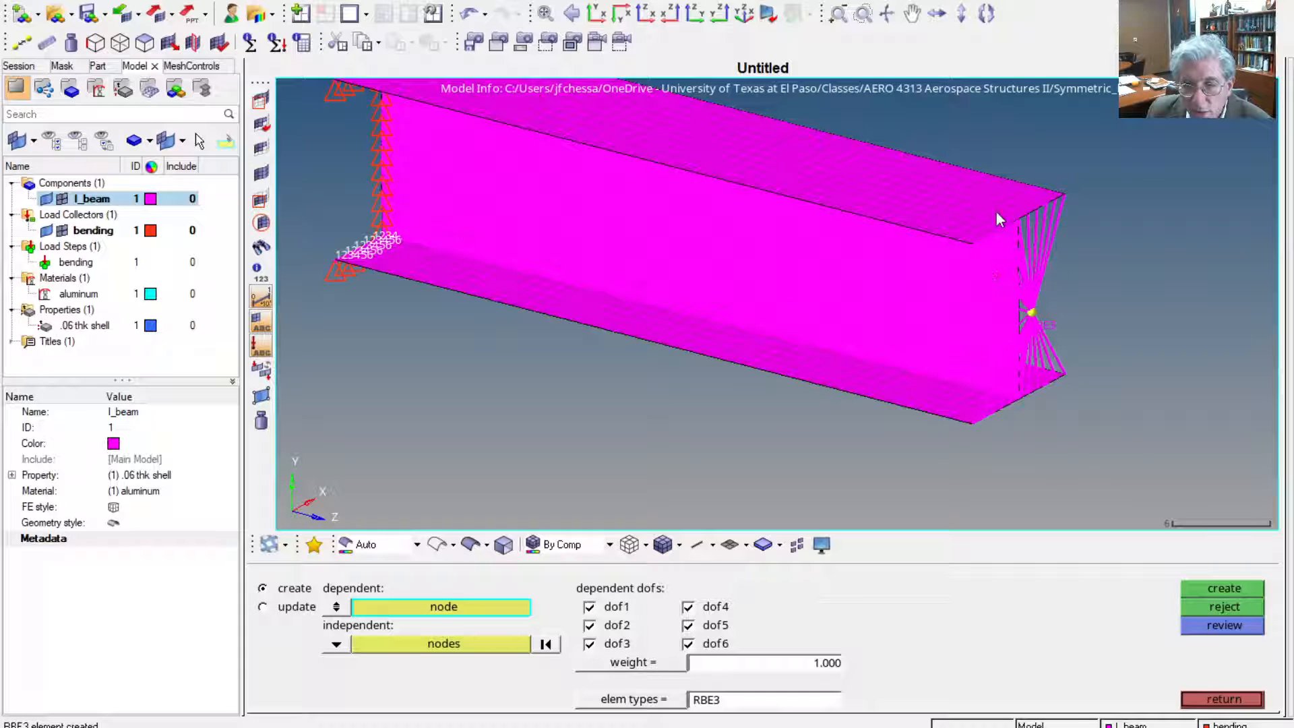
{"action": "left_click", "coordinate": [1212, 701]}
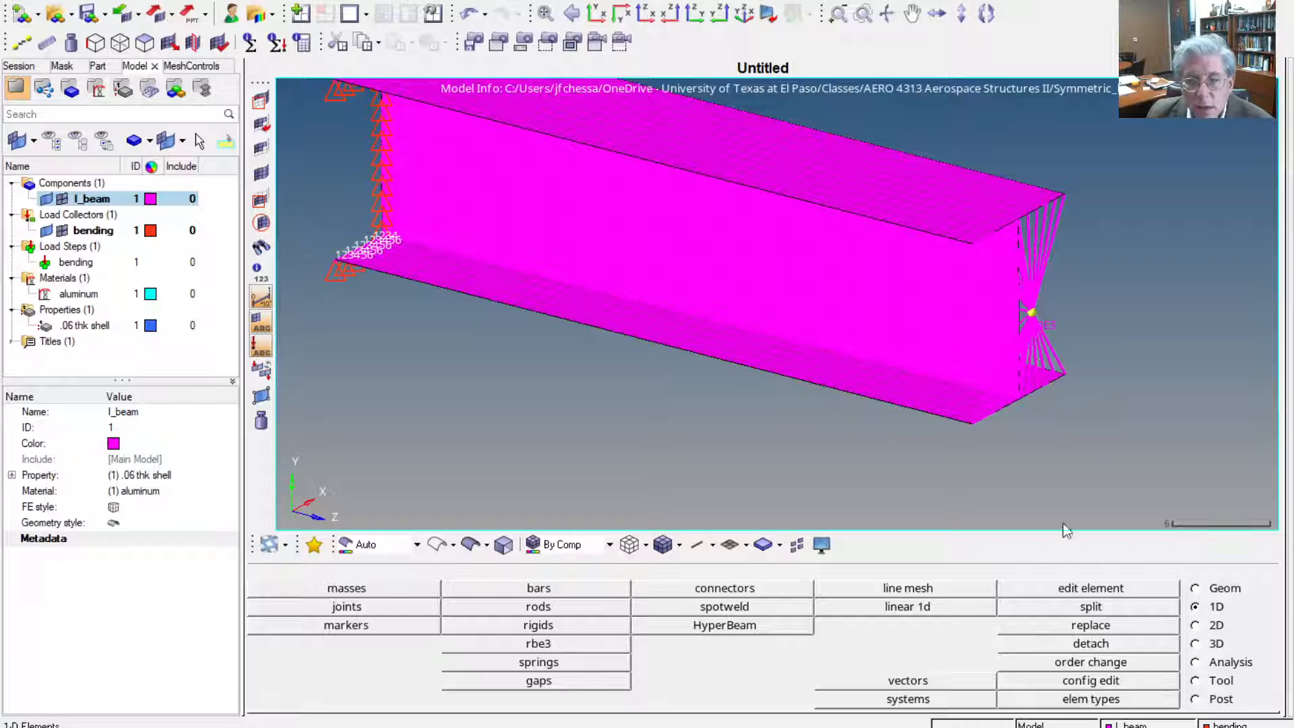
Clear all temporary nodes from the model
{"action": "left_click", "coordinate": [1222, 588]}
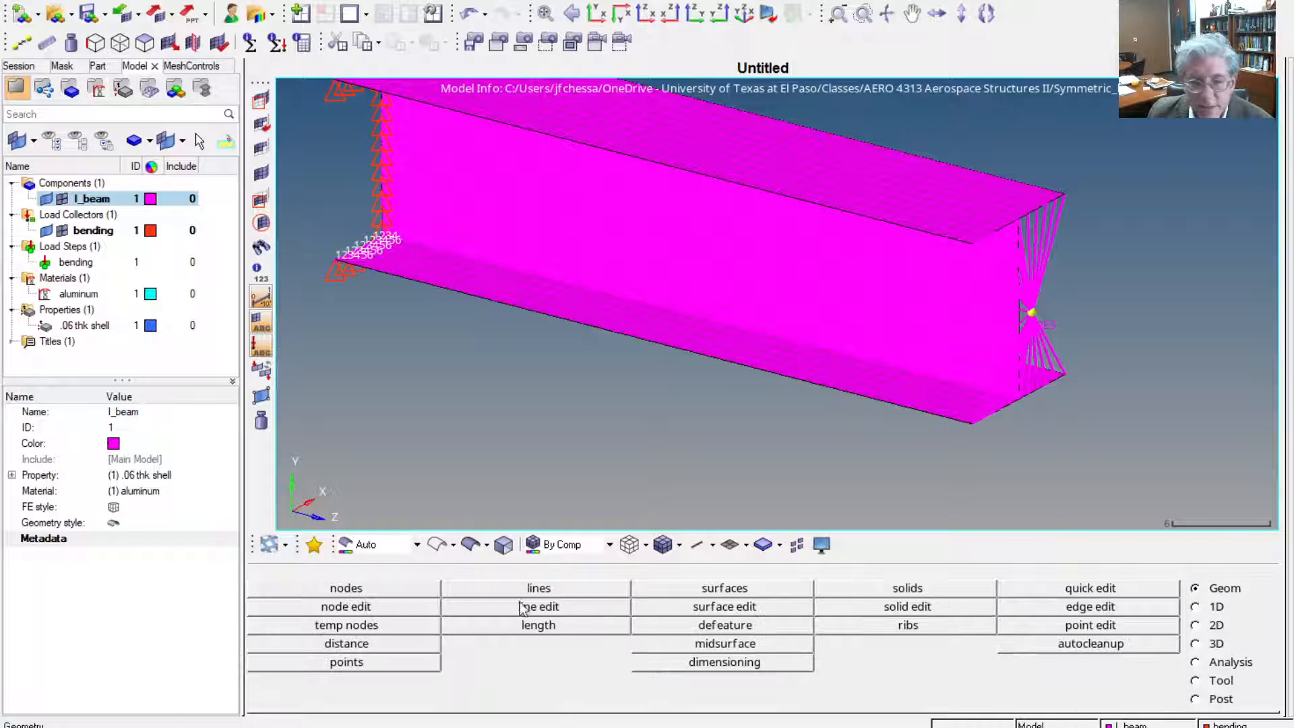
{"action": "left_click", "coordinate": [371, 626]}
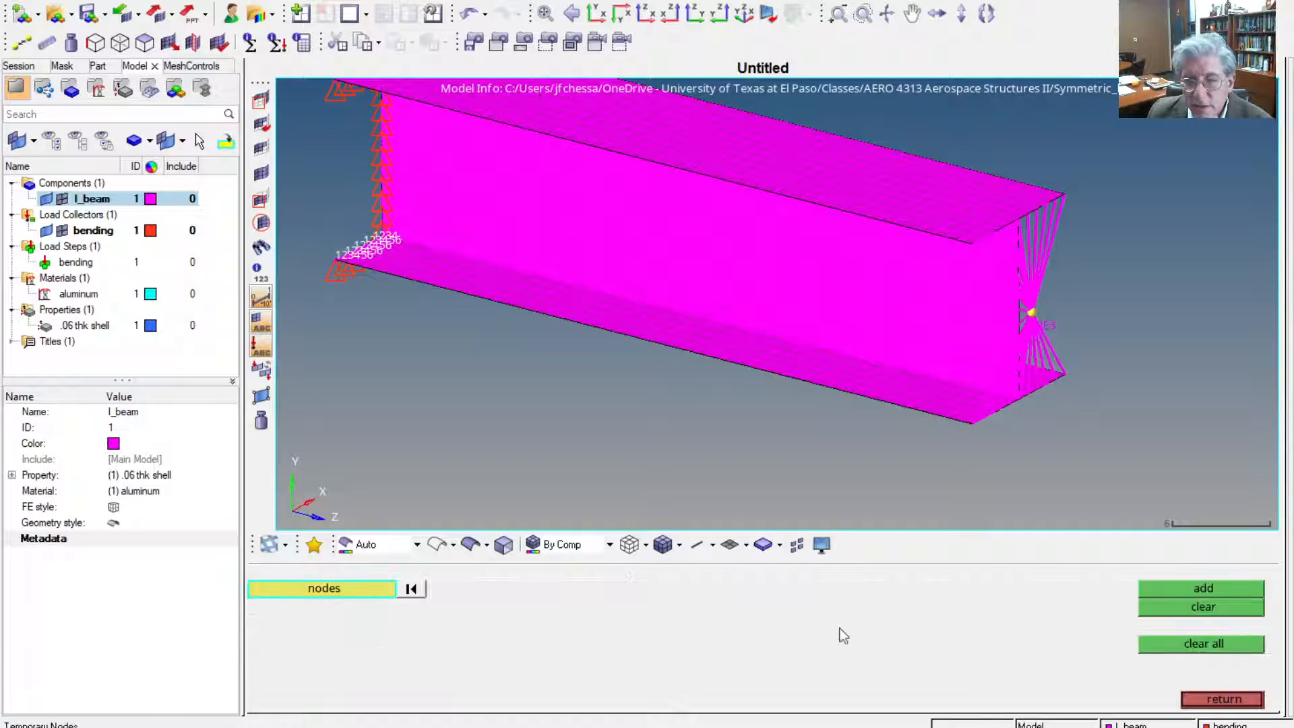
{"action": "left_click", "coordinate": [1229, 645]}
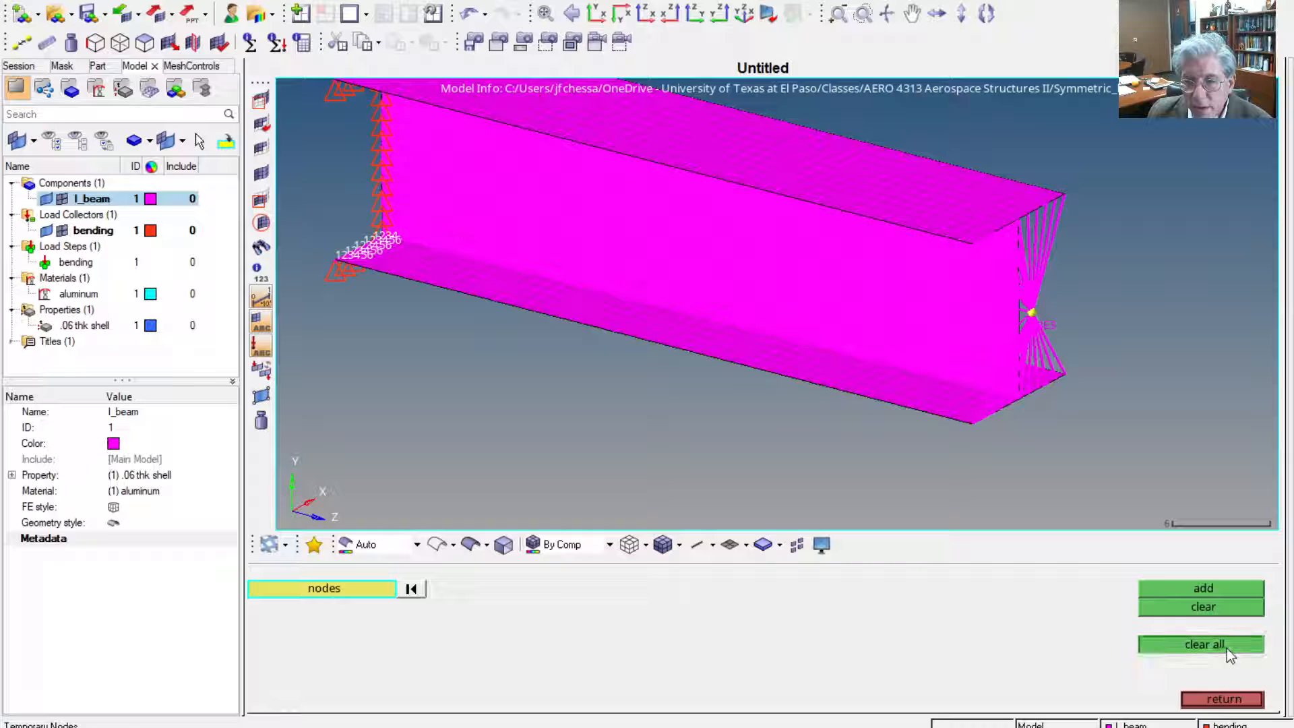
{"action": "left_click", "coordinate": [1225, 704]}
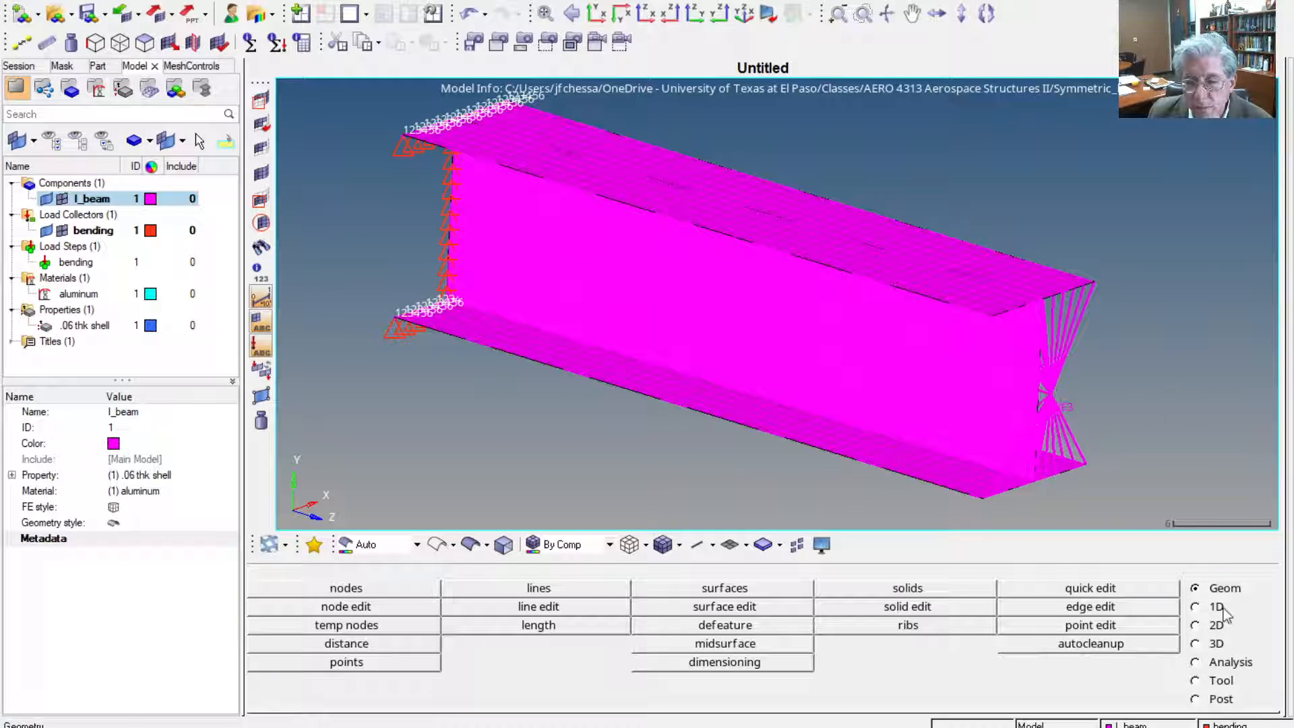
Create a moment of magnitude 1000 about the x-axis on the RBE3's central loading node
{"action": "left_click", "coordinate": [1219, 663]}
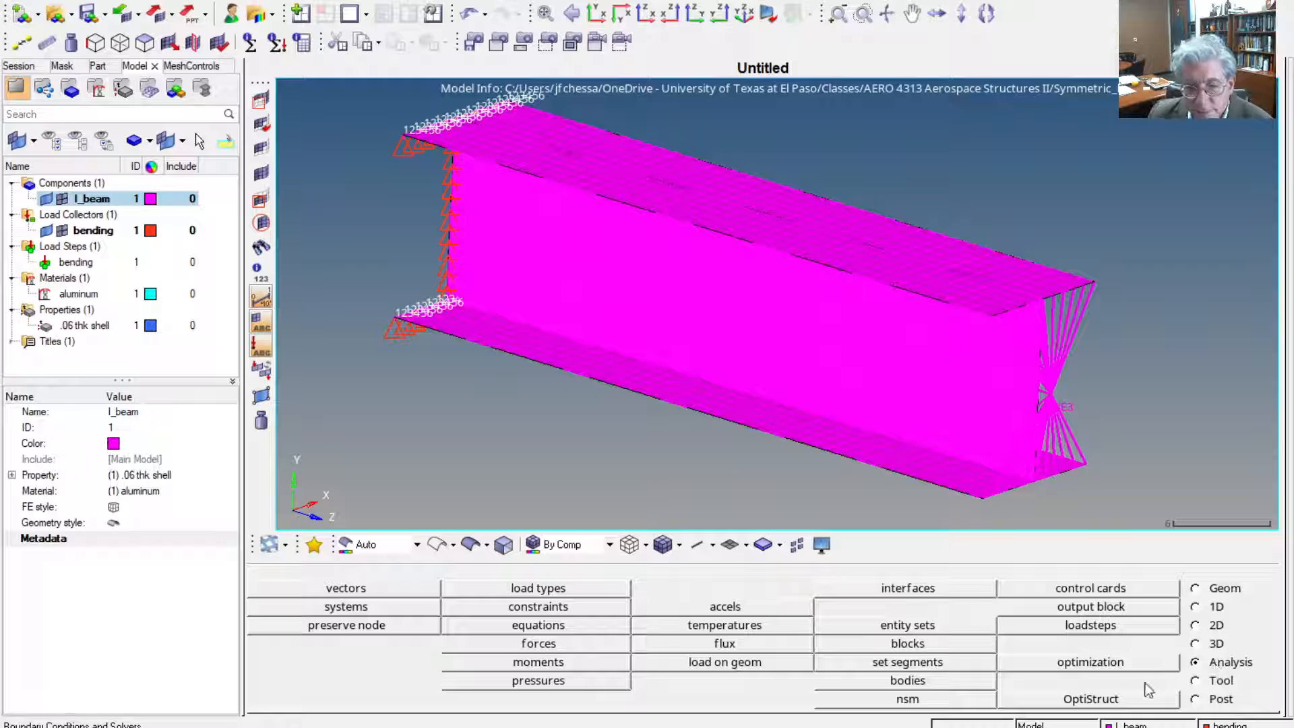
{"action": "left_click", "coordinate": [539, 663]}
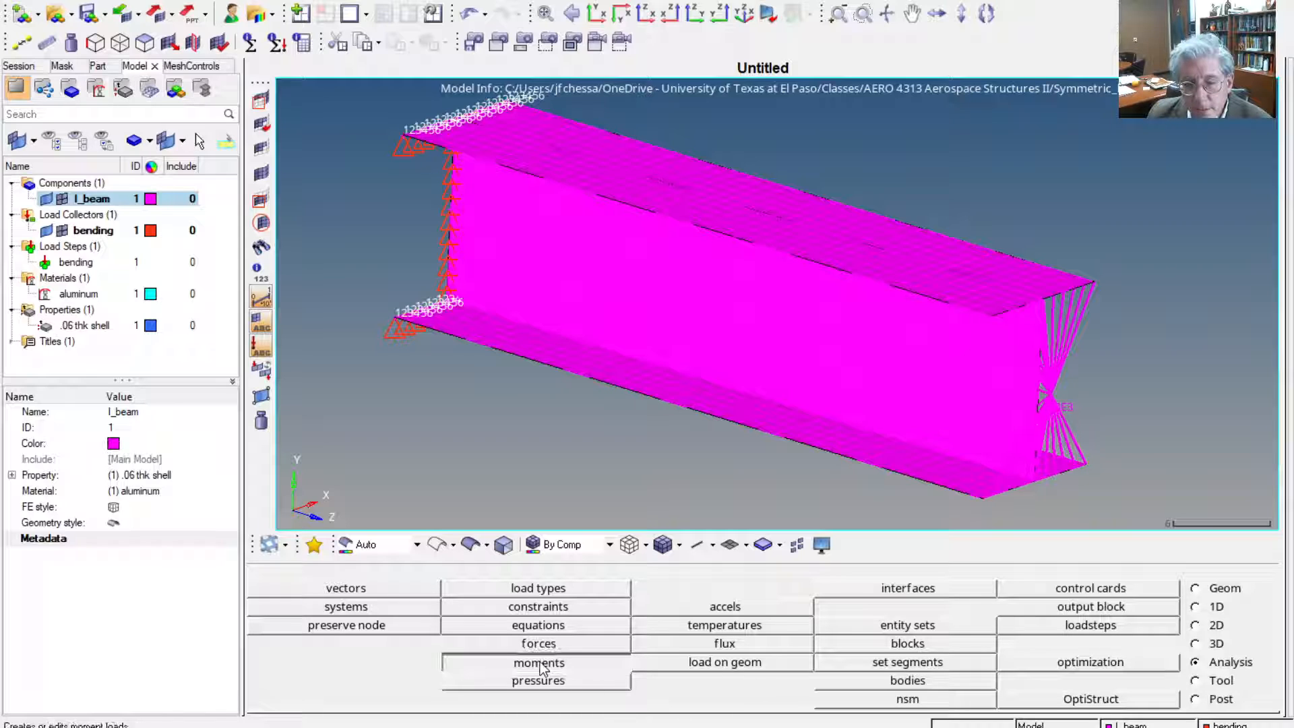
{"action": "left_click", "coordinate": [1049, 393]}
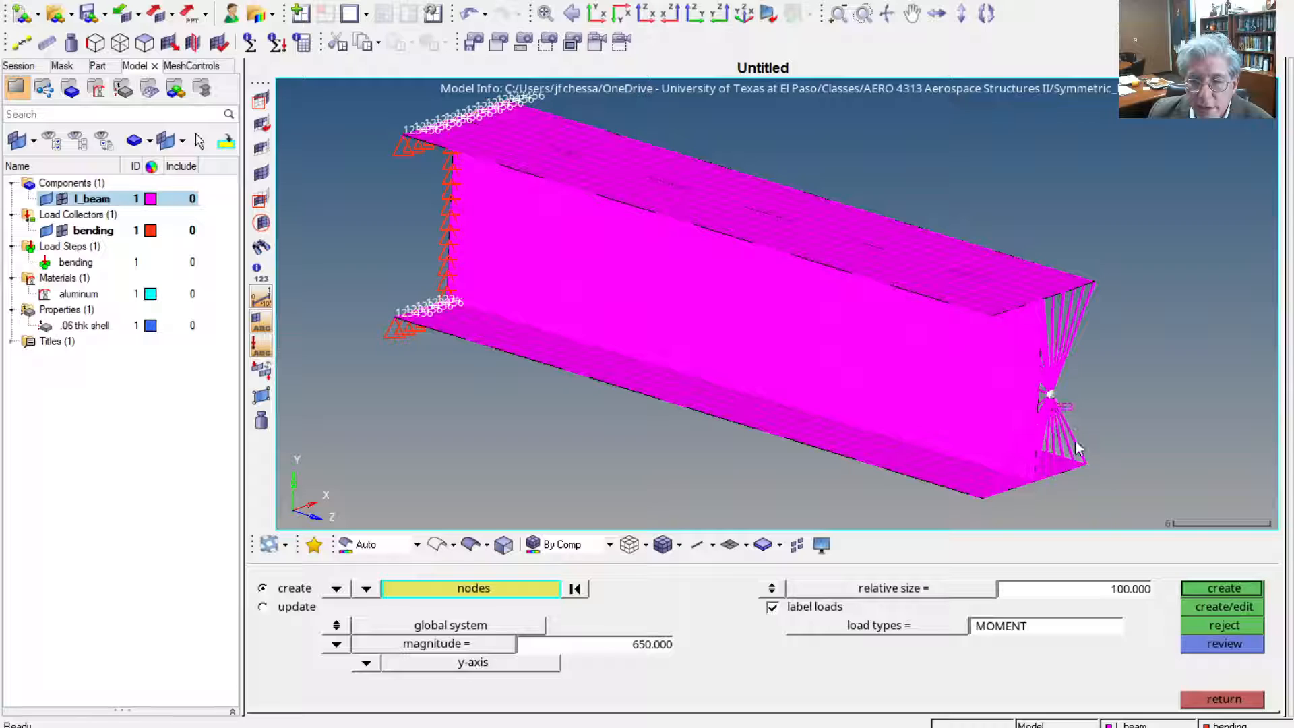
{"action": "left_click", "coordinate": [565, 641]}
{"action": "left_click", "coordinate": [374, 663]}
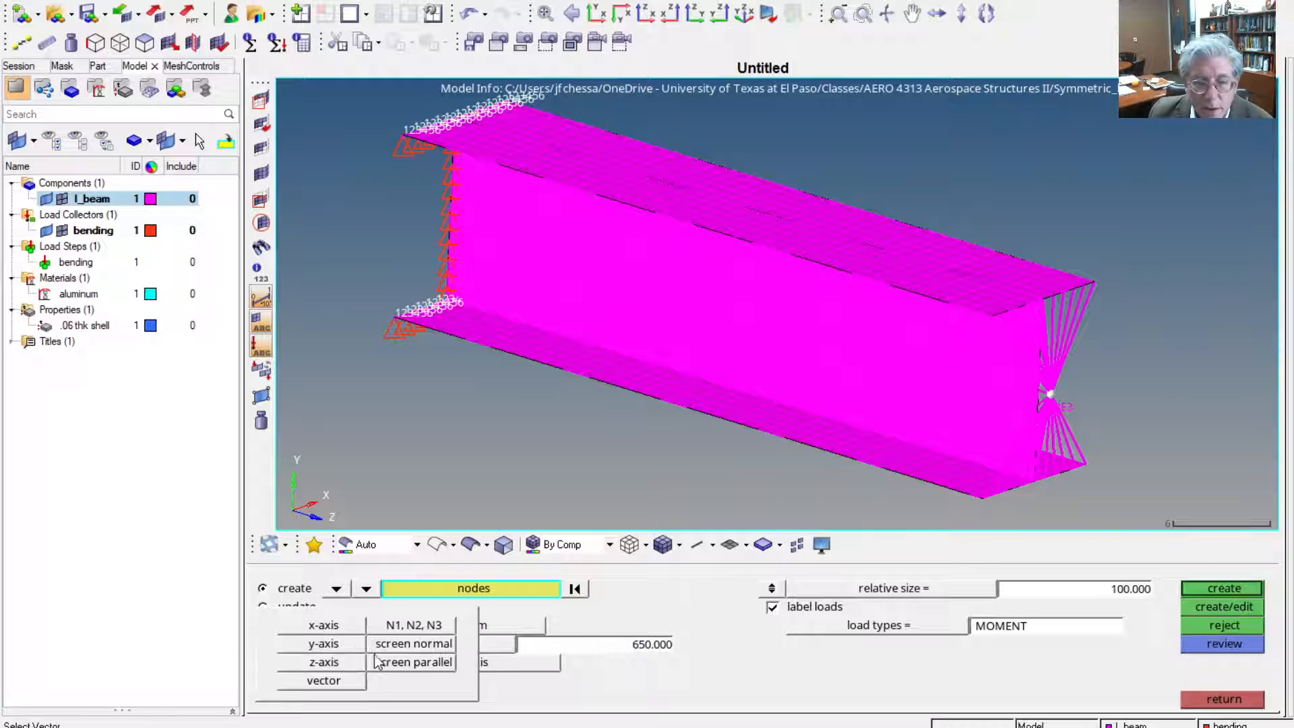
{"action": "left_click", "coordinate": [323, 625]}
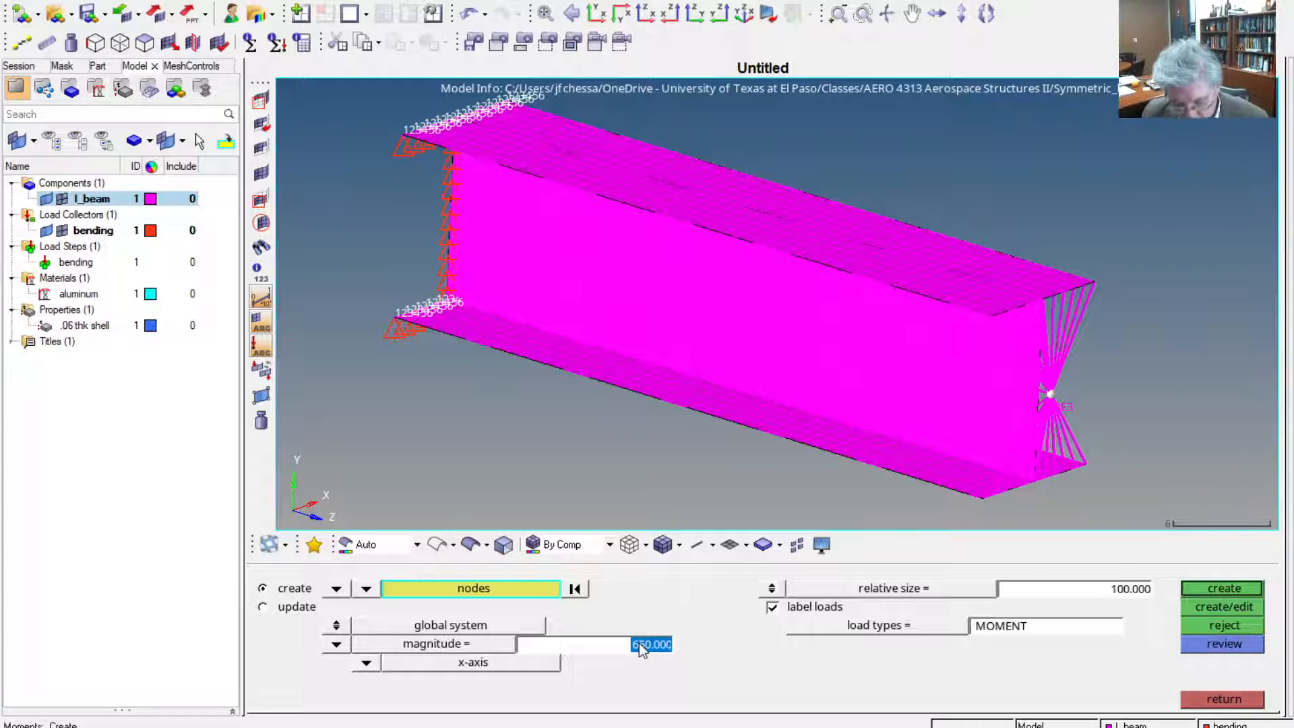
{"action": "type", "text": "1000"}
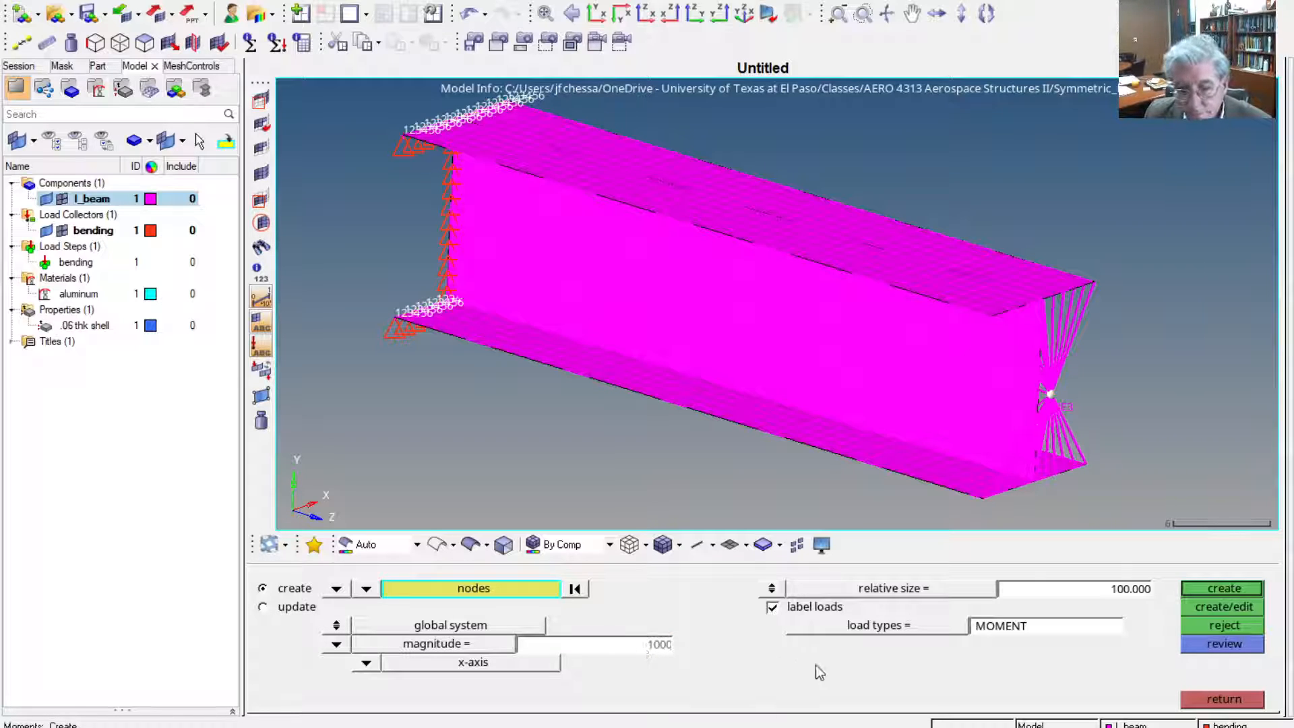
{"action": "left_click", "coordinate": [1210, 586]}
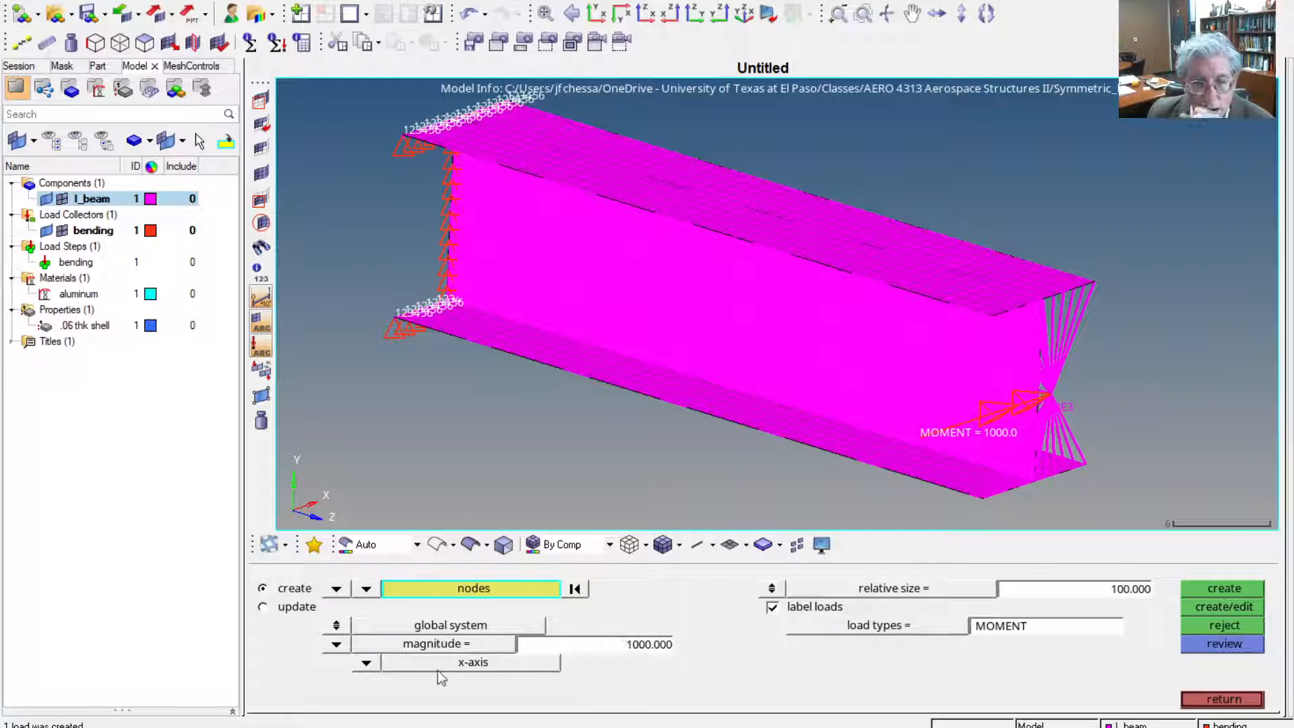
Create a moment of magnitude 650 about the y-axis on the RBE3's central loading node and finish moment creation
{"action": "left_click", "coordinate": [365, 666]}
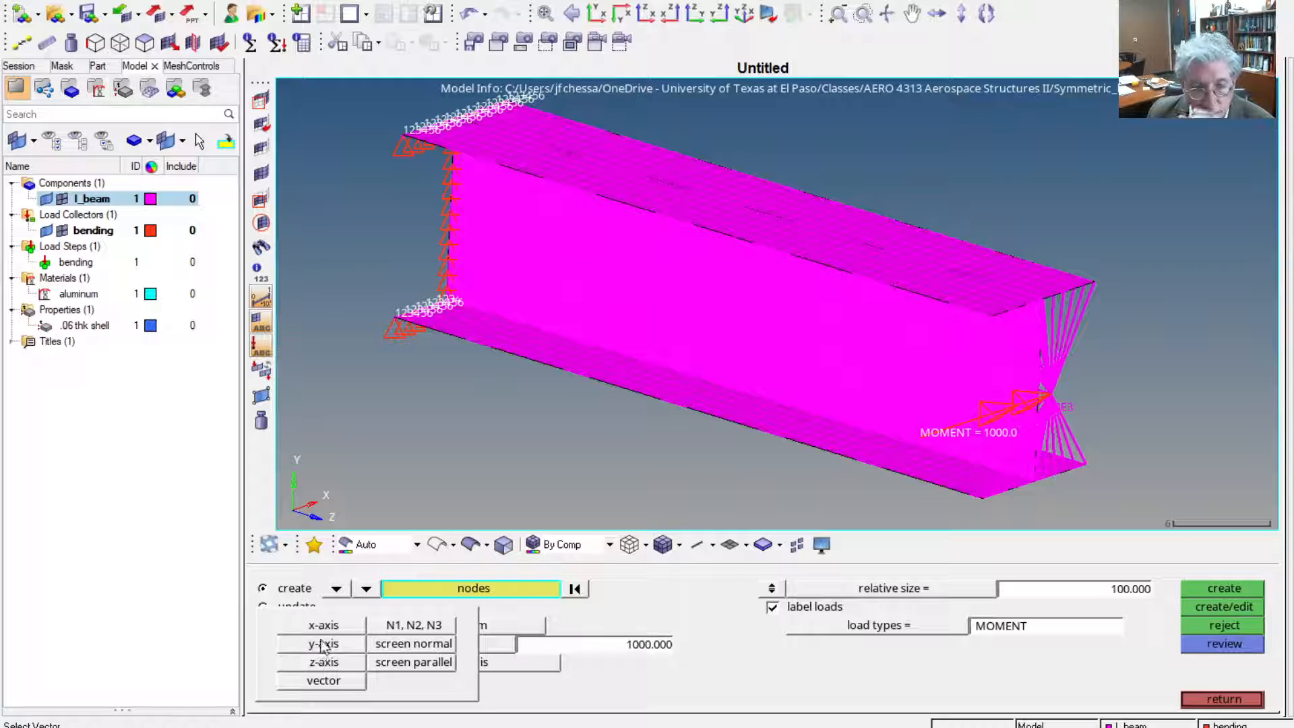
{"action": "left_click", "coordinate": [324, 644]}
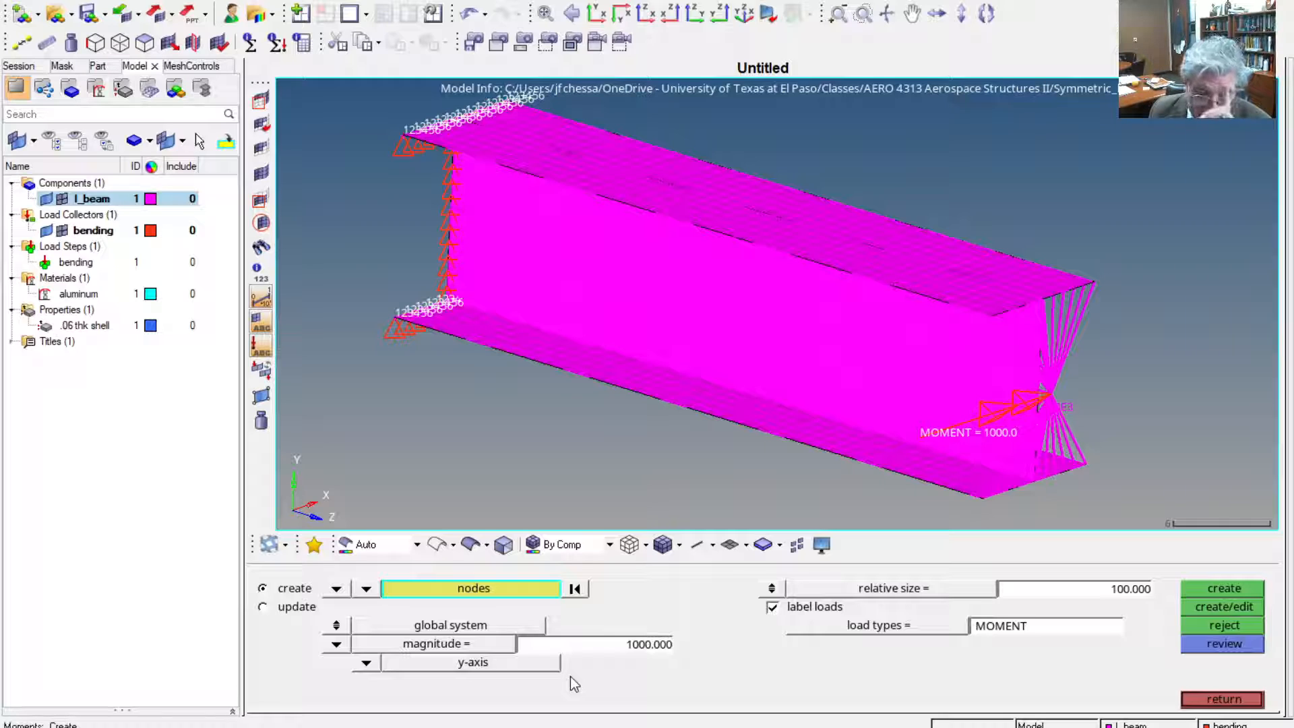
{"action": "left_click", "coordinate": [648, 645]}
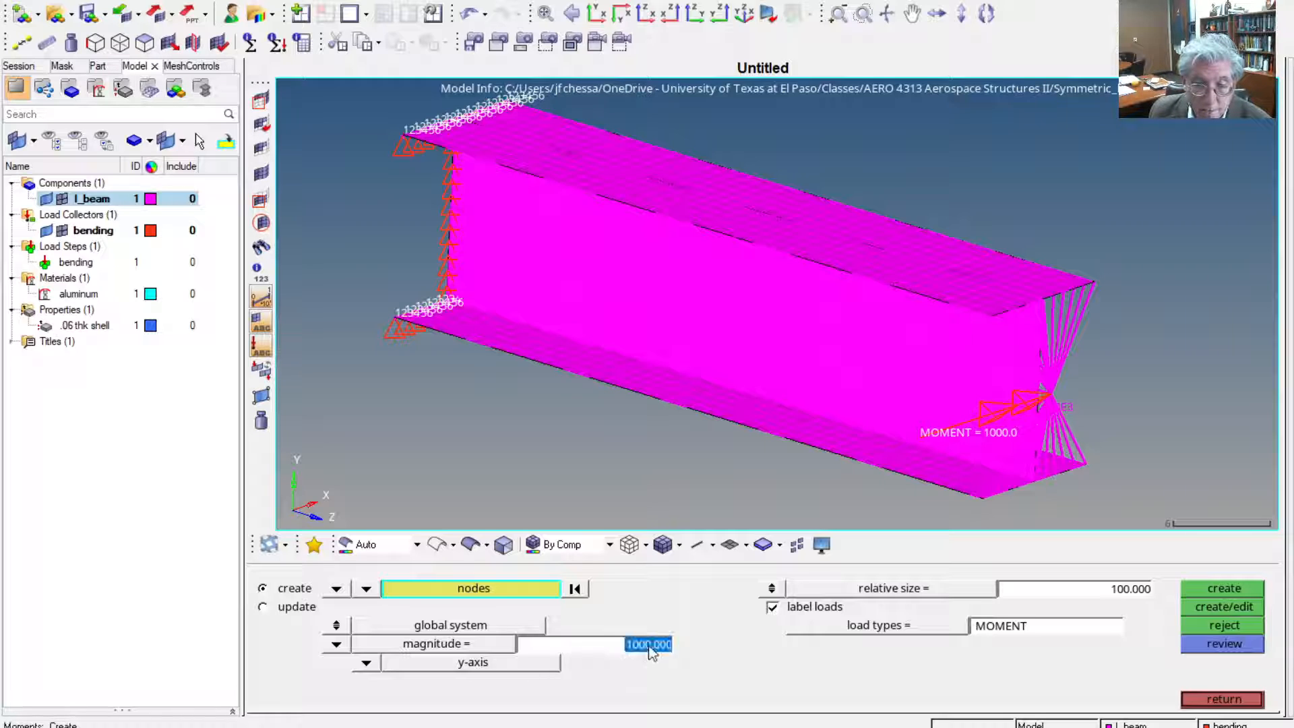
{"action": "type", "text": "650"}
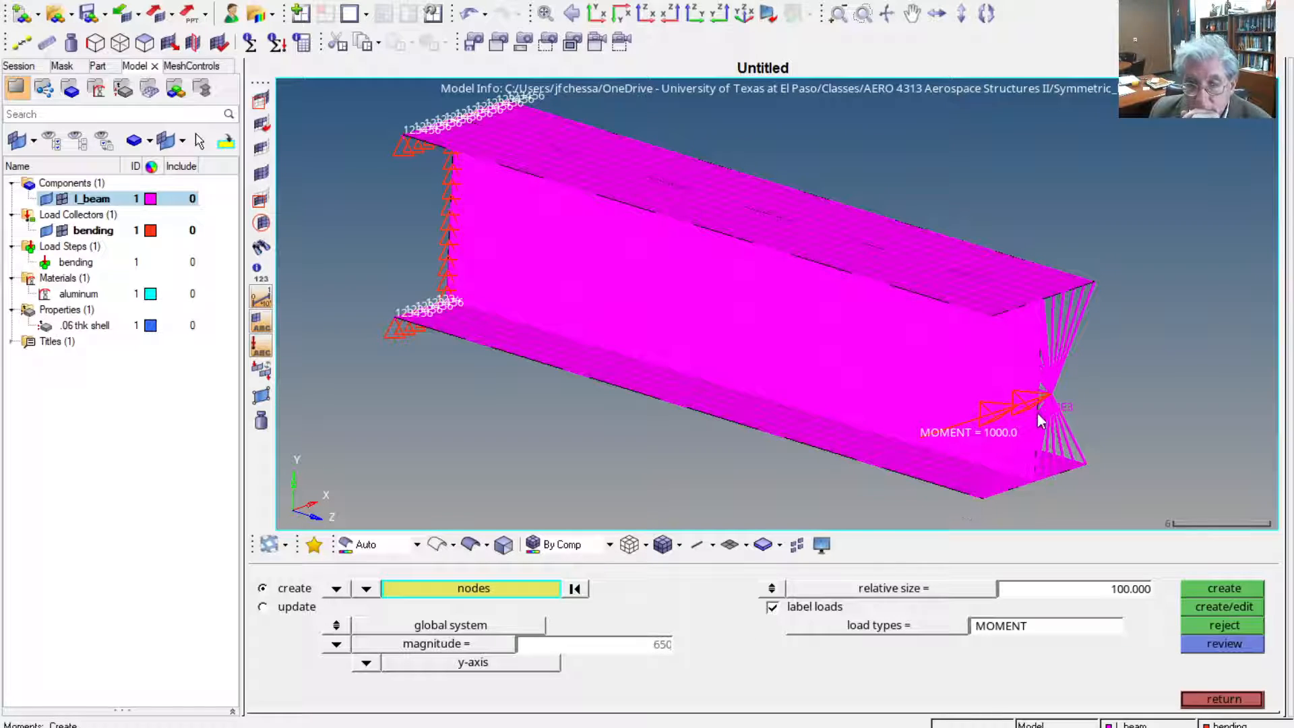
{"action": "left_click", "coordinate": [1049, 394]}
{"action": "left_click", "coordinate": [1223, 590]}
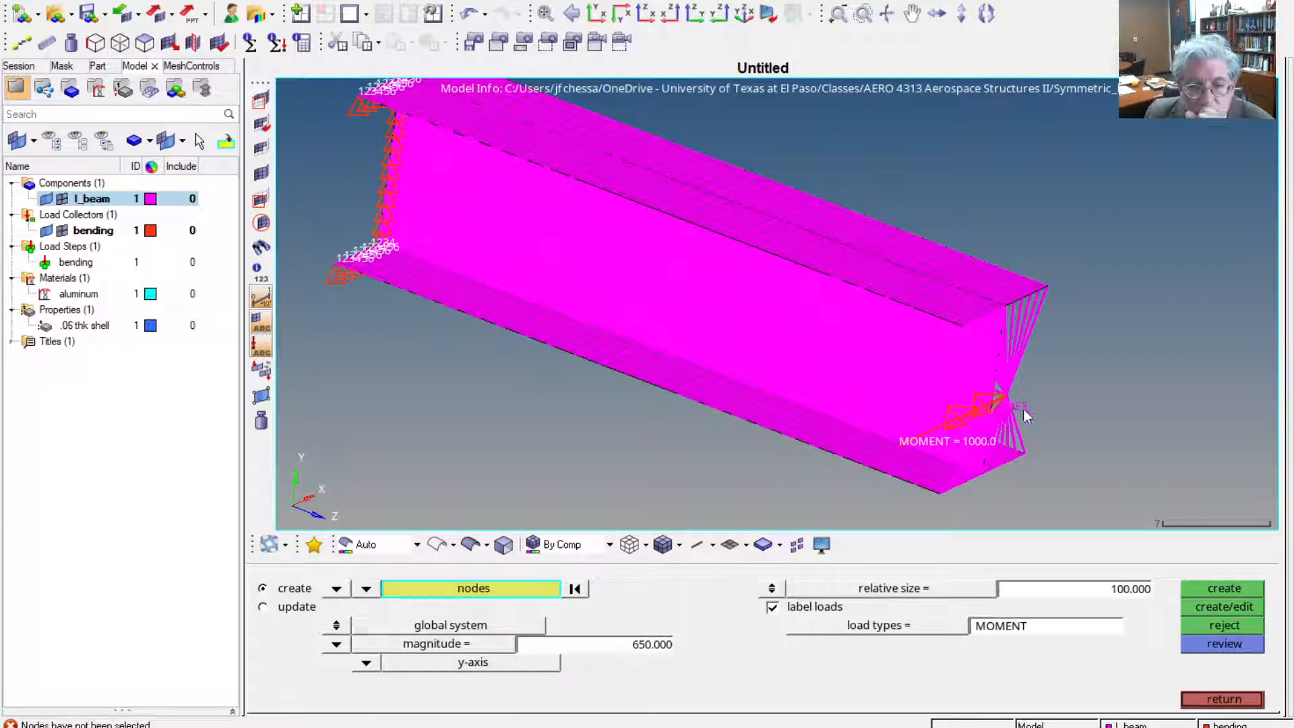
{"action": "left_click", "coordinate": [1006, 398]}
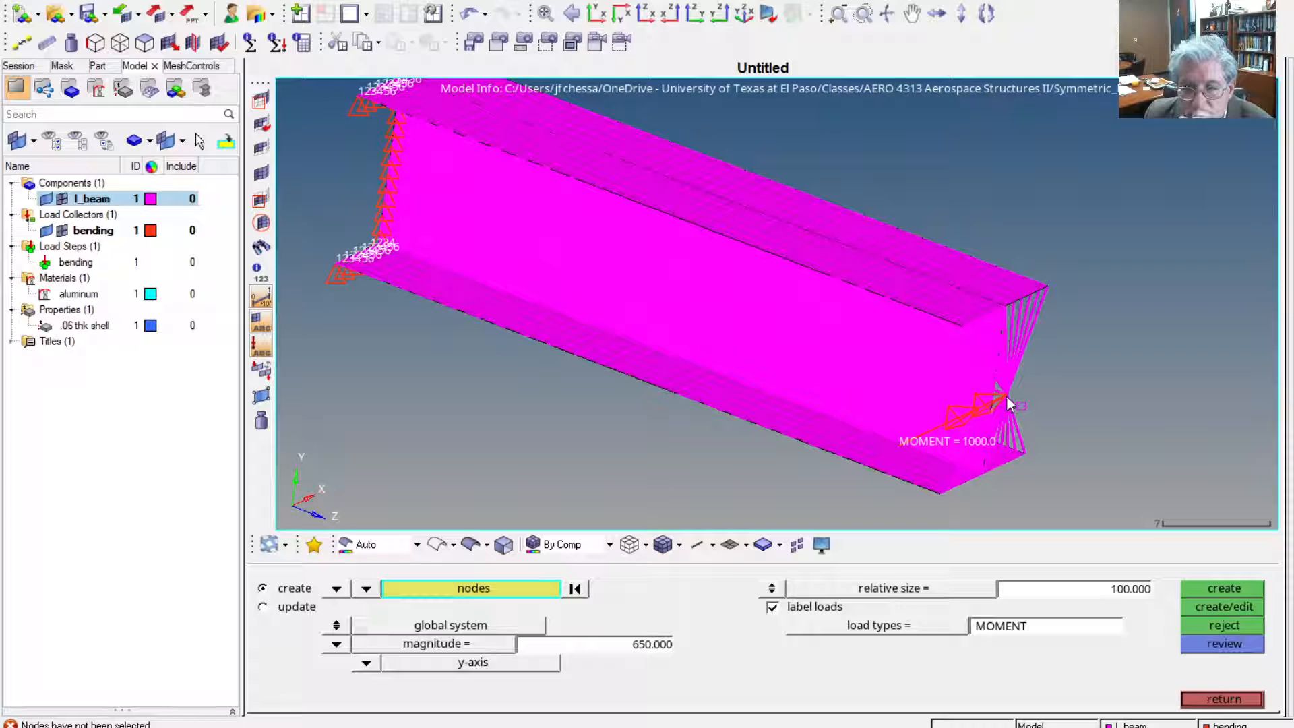
{"action": "left_click", "coordinate": [1207, 589]}
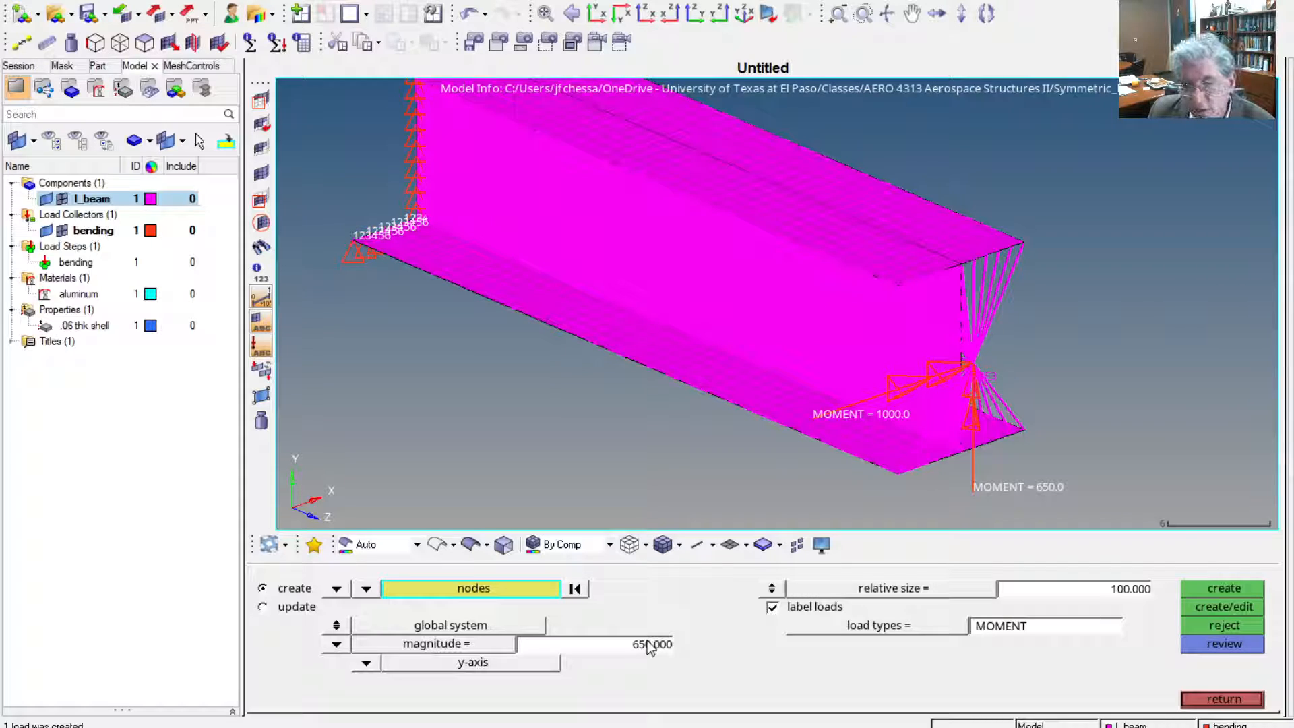
{"action": "left_click", "coordinate": [1229, 703]}
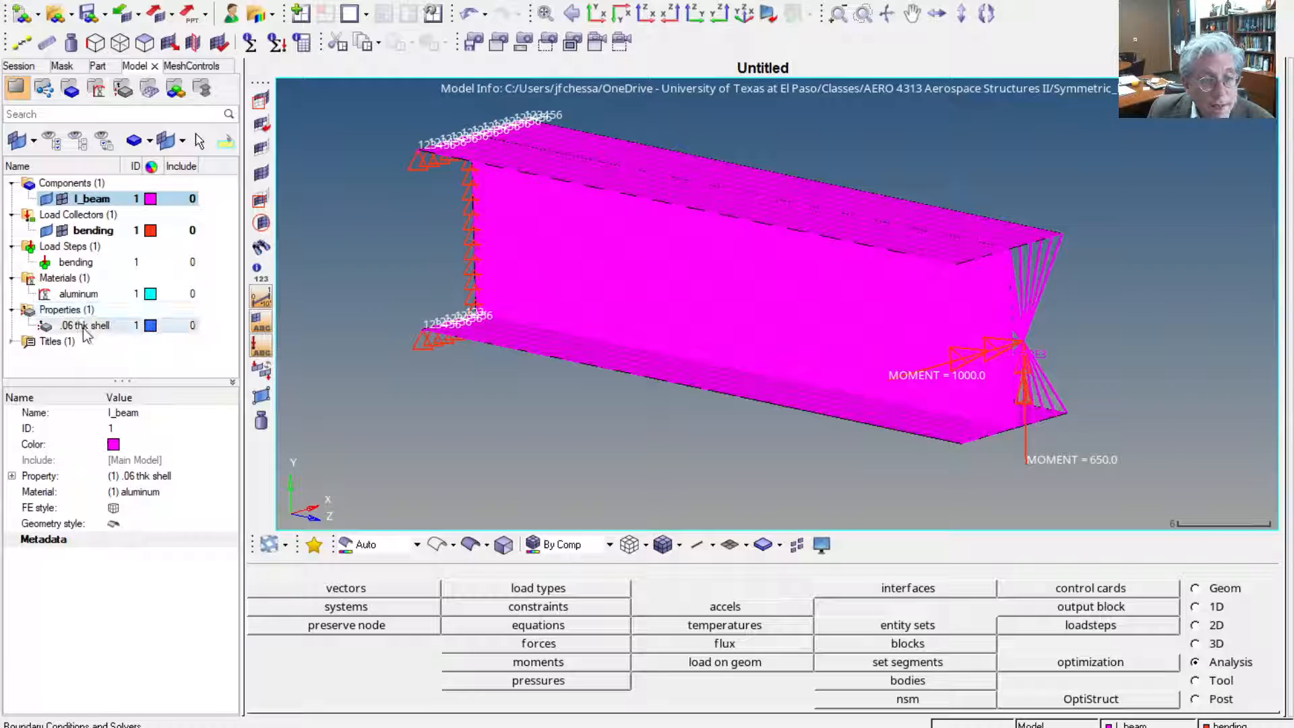
Check the SPC and LOAD assignments of the bending load step
{"action": "left_click", "coordinate": [77, 262]}
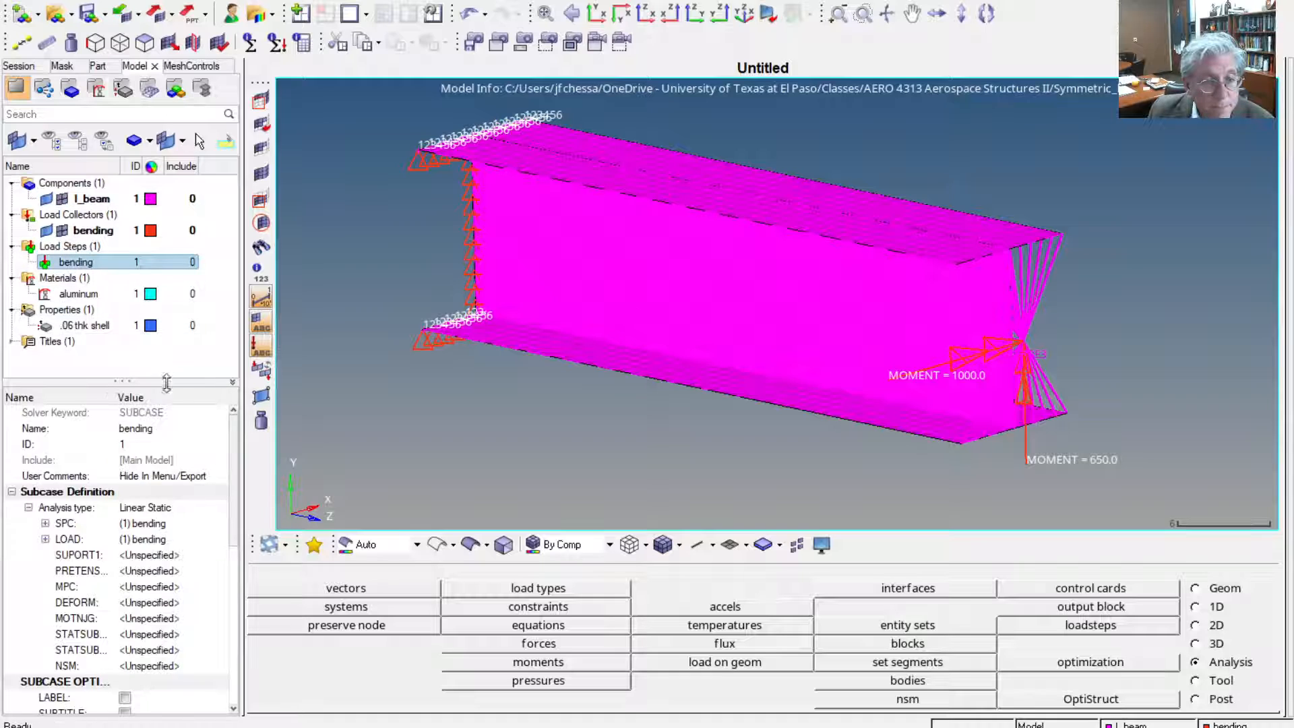
{"action": "left_click", "coordinate": [148, 525]}
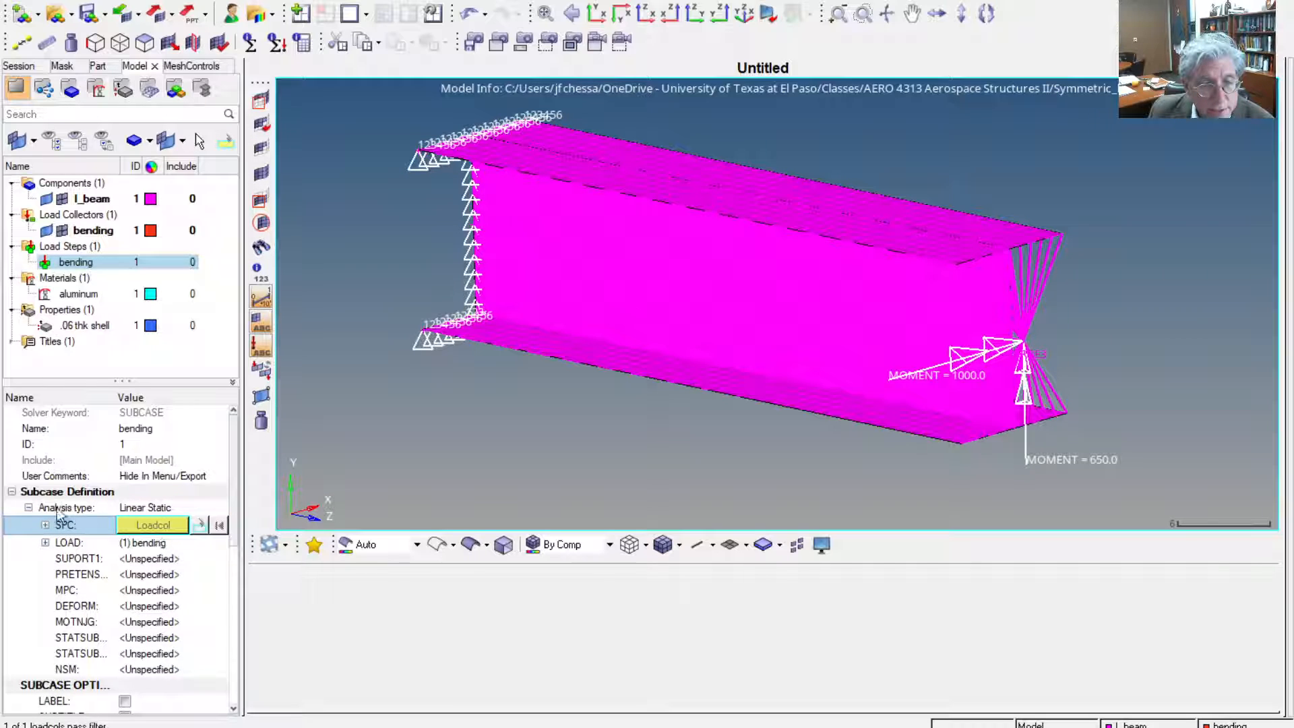
{"action": "key", "text": "Escape"}
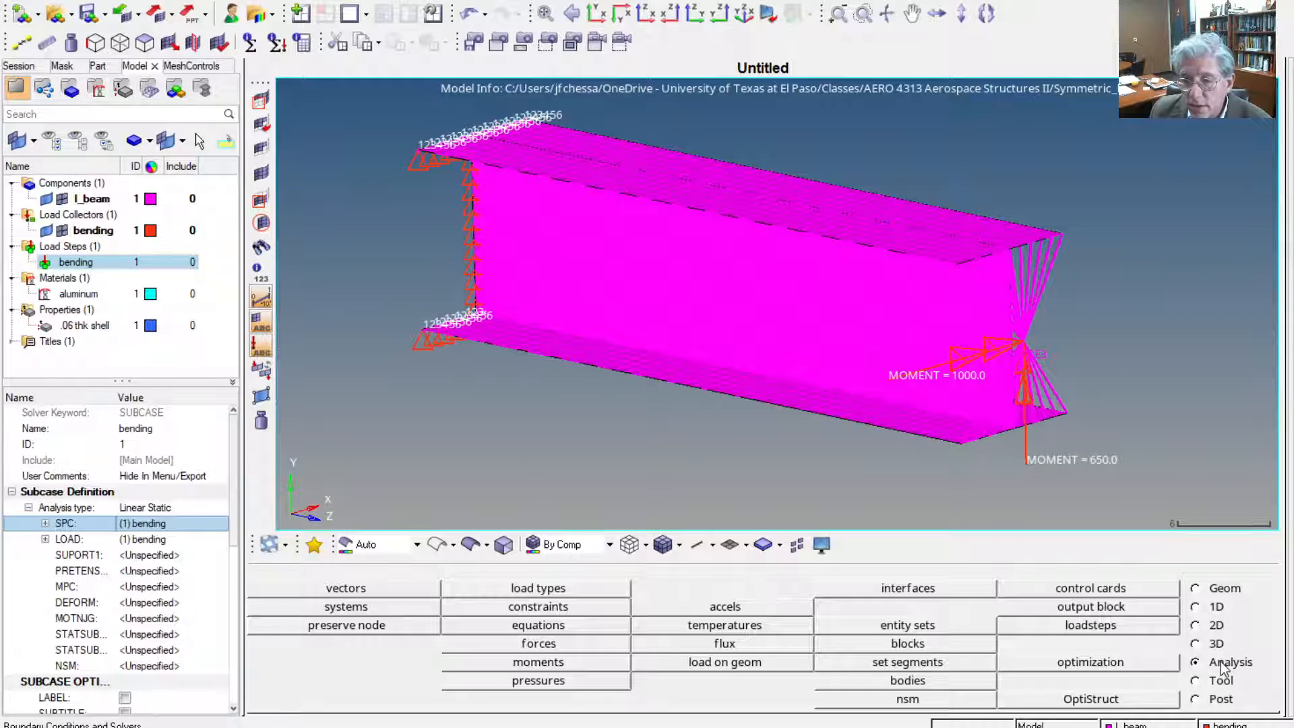
Run the OptiStruct analysis with shell_model.fem as the input file, overwriting the existing file
{"action": "left_click", "coordinate": [1051, 701]}
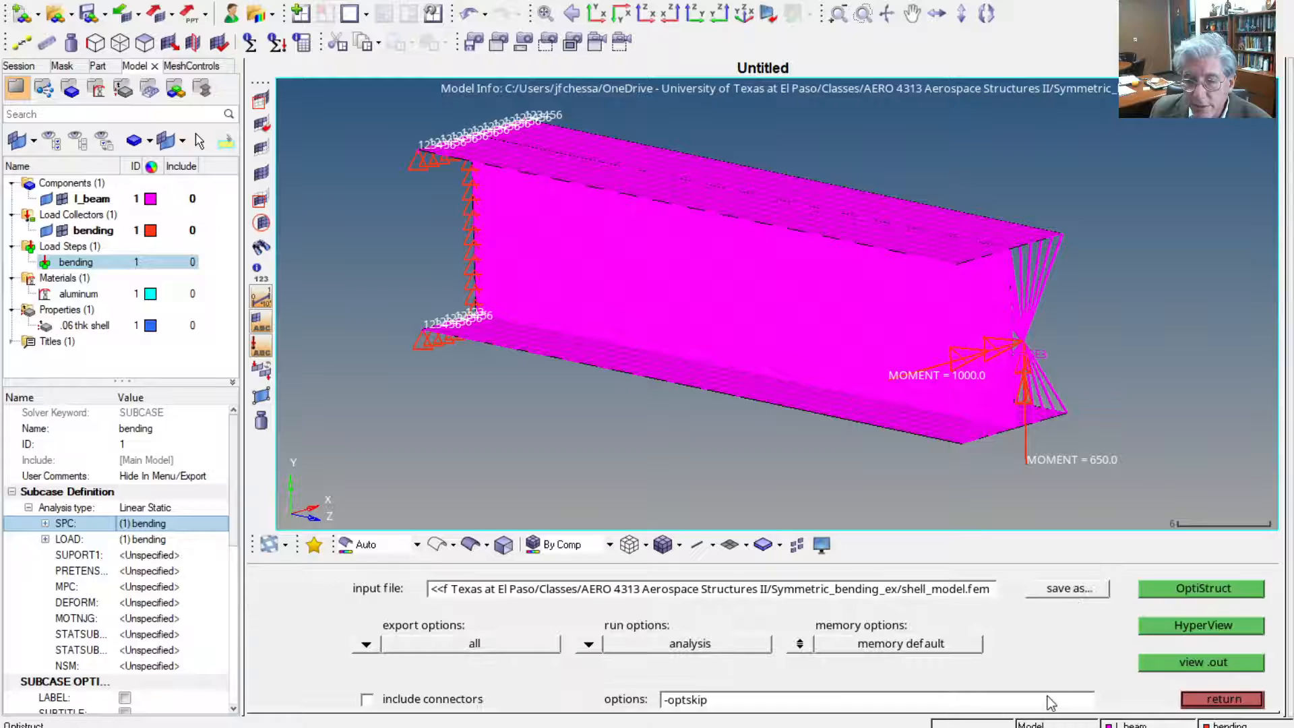
{"action": "left_click", "coordinate": [1203, 588]}
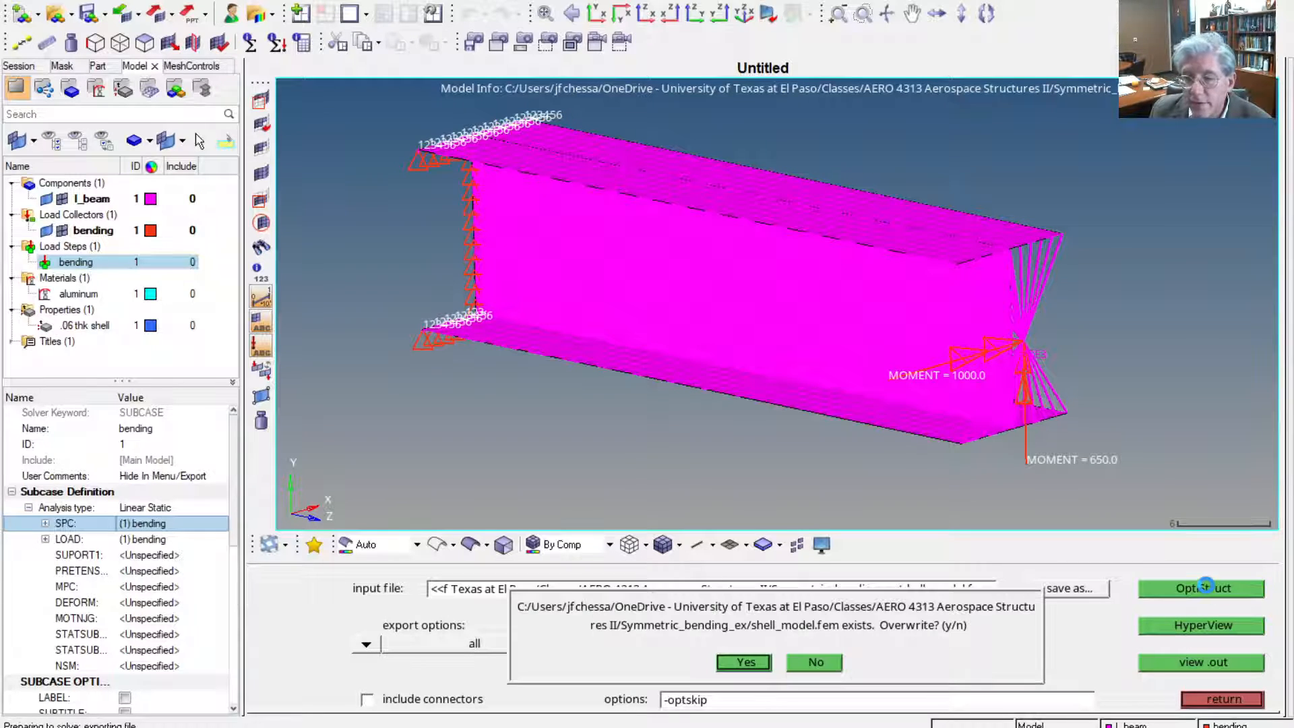
{"action": "left_click", "coordinate": [745, 661]}
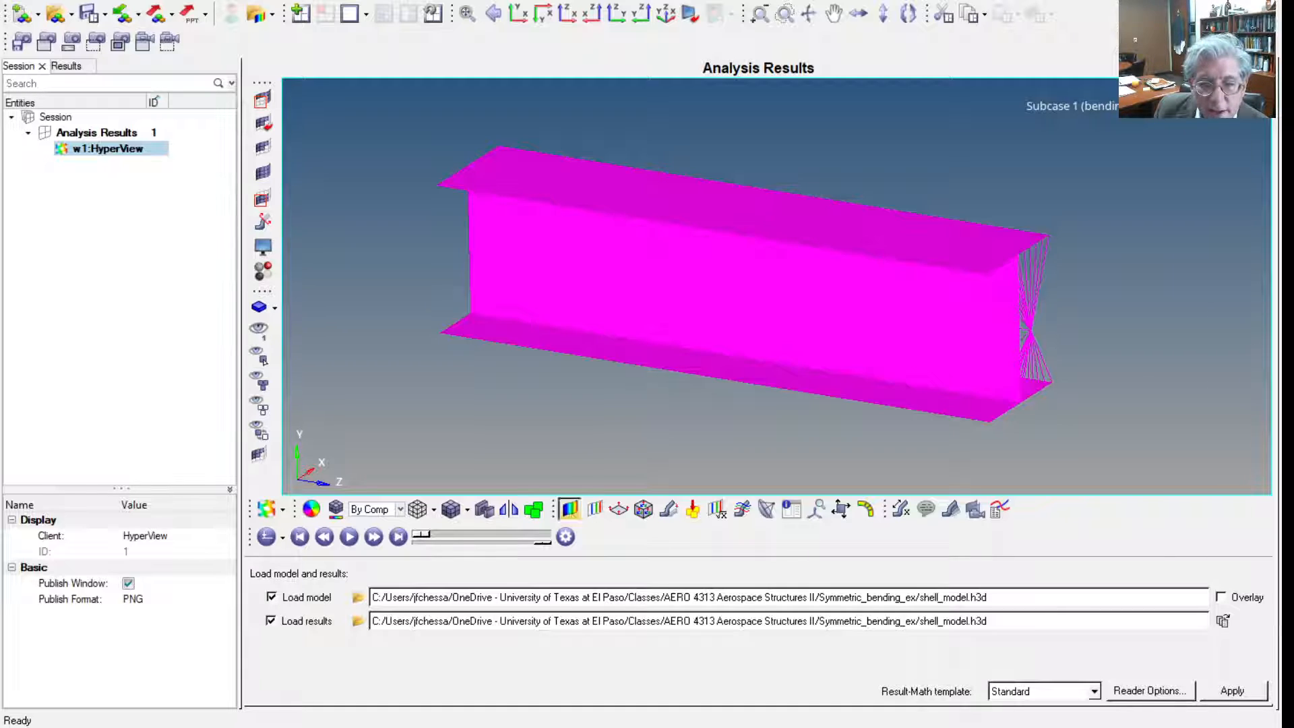
In HyperView, contour the von Mises element stresses (2D & 3D) for the Max layer in the analysis system
{"action": "left_click", "coordinate": [570, 508]}
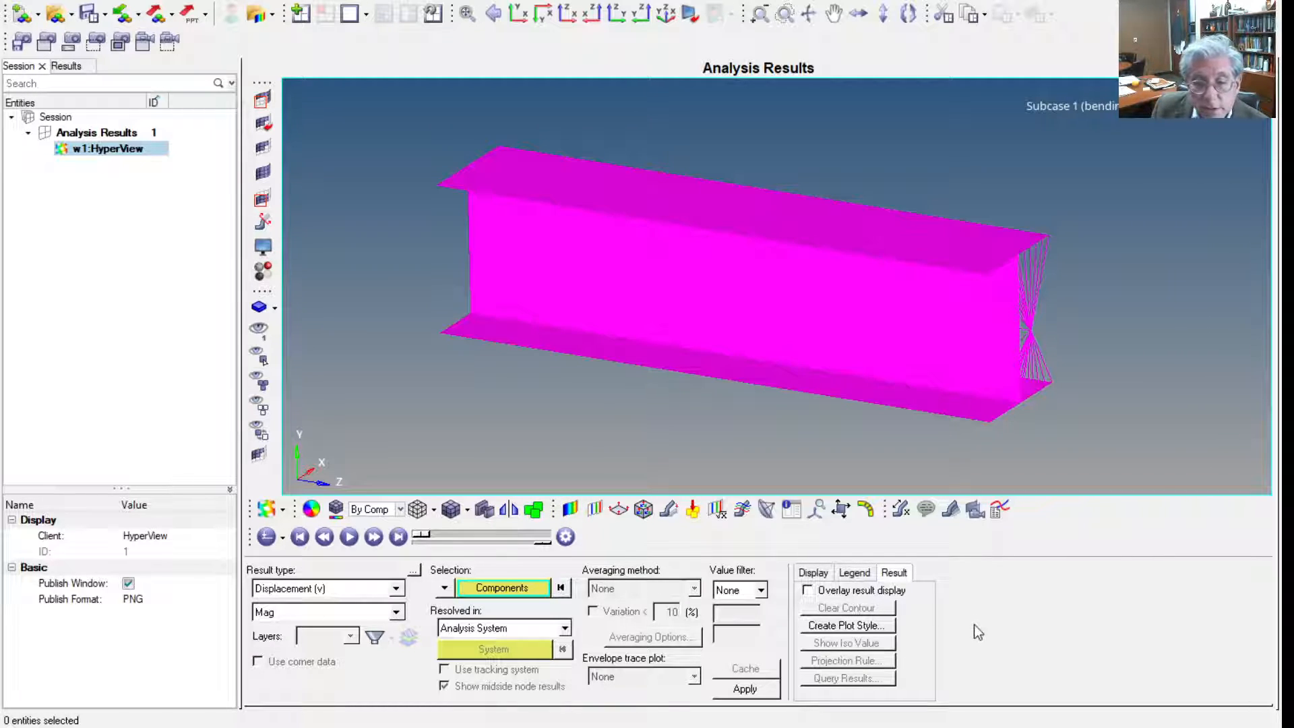
{"action": "left_click", "coordinate": [327, 617]}
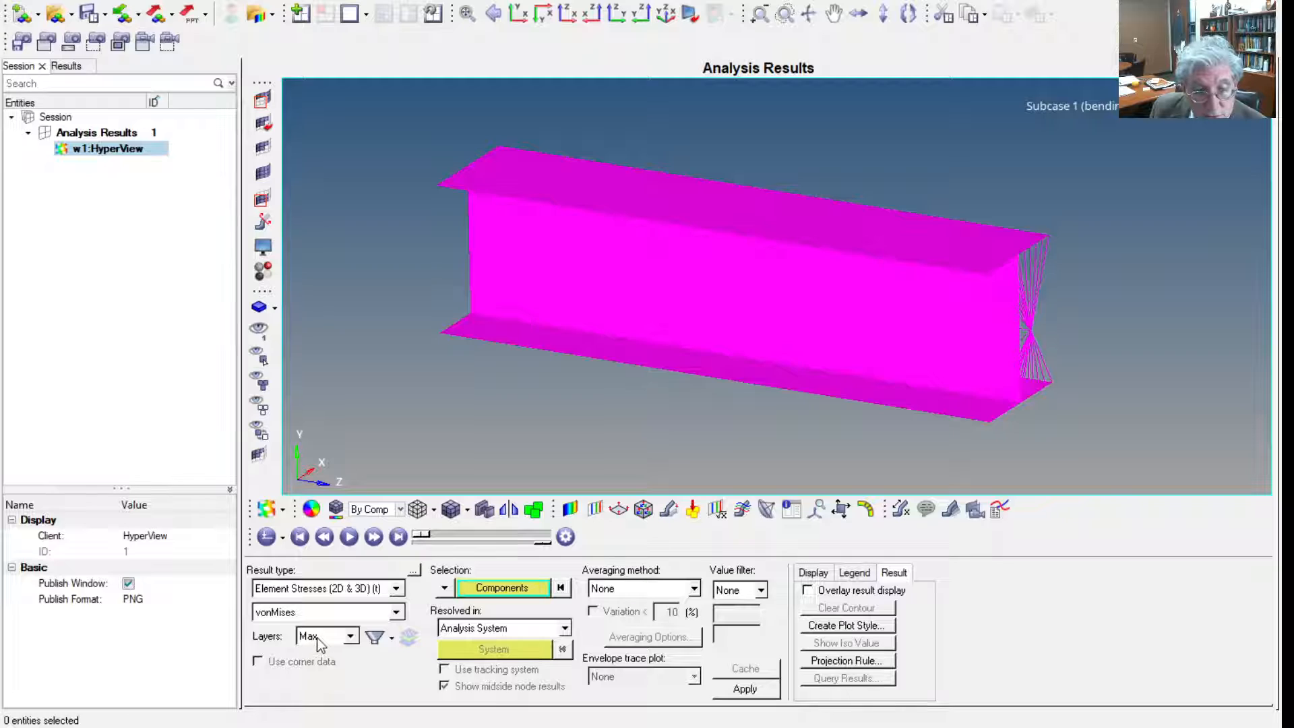
{"action": "left_click", "coordinate": [746, 688]}
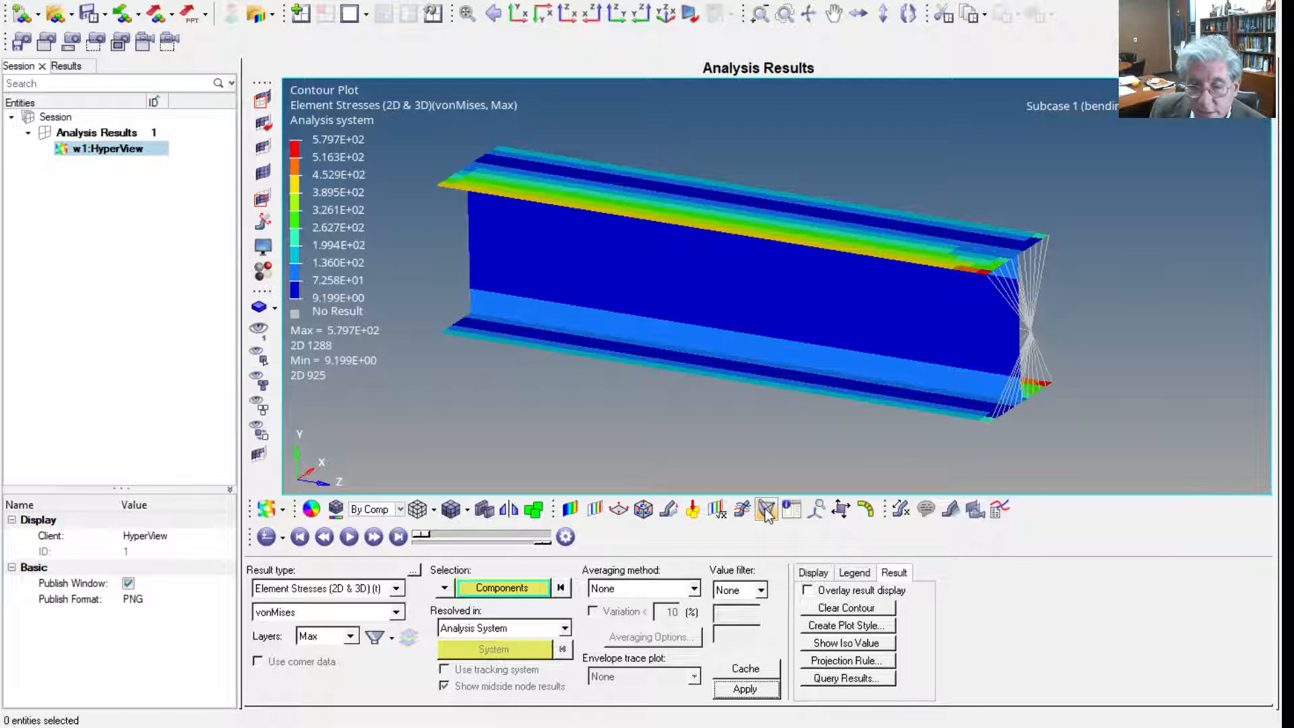
Display the displacement-based deformed shape with a uniform scale factor of 500
{"action": "left_click", "coordinate": [669, 510]}
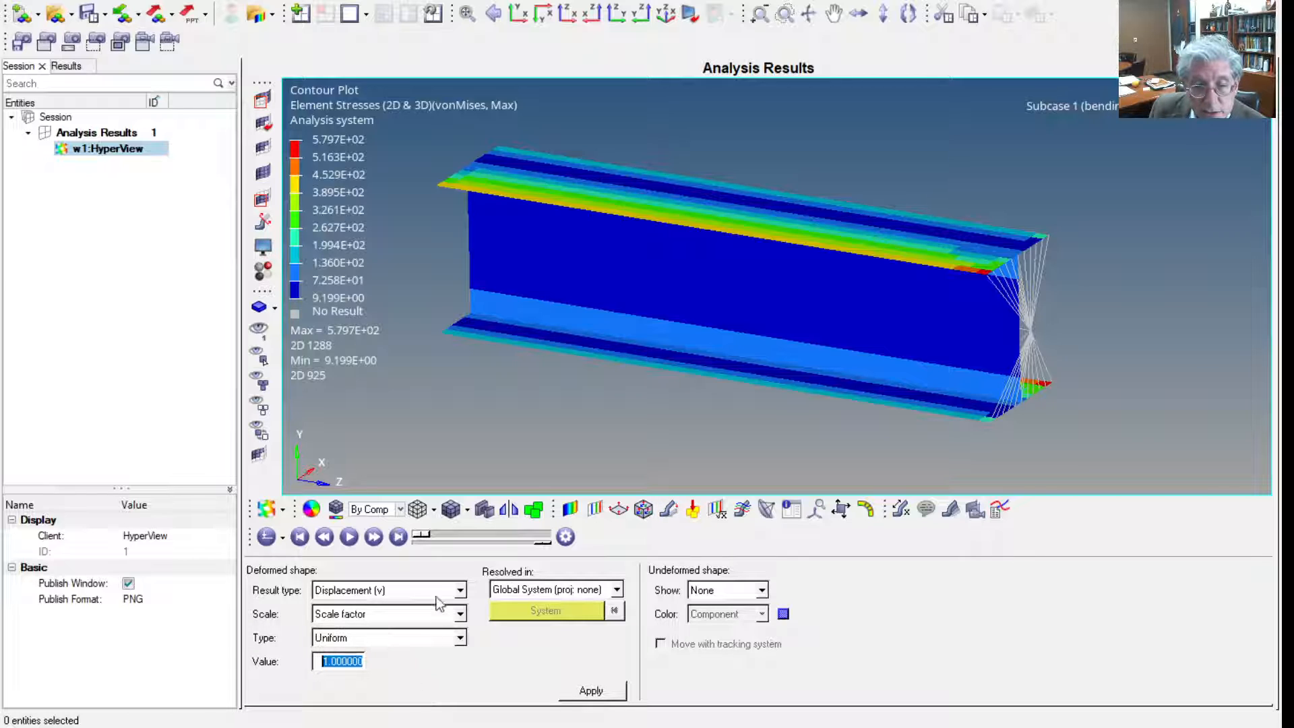
{"action": "left_click", "coordinate": [591, 690]}
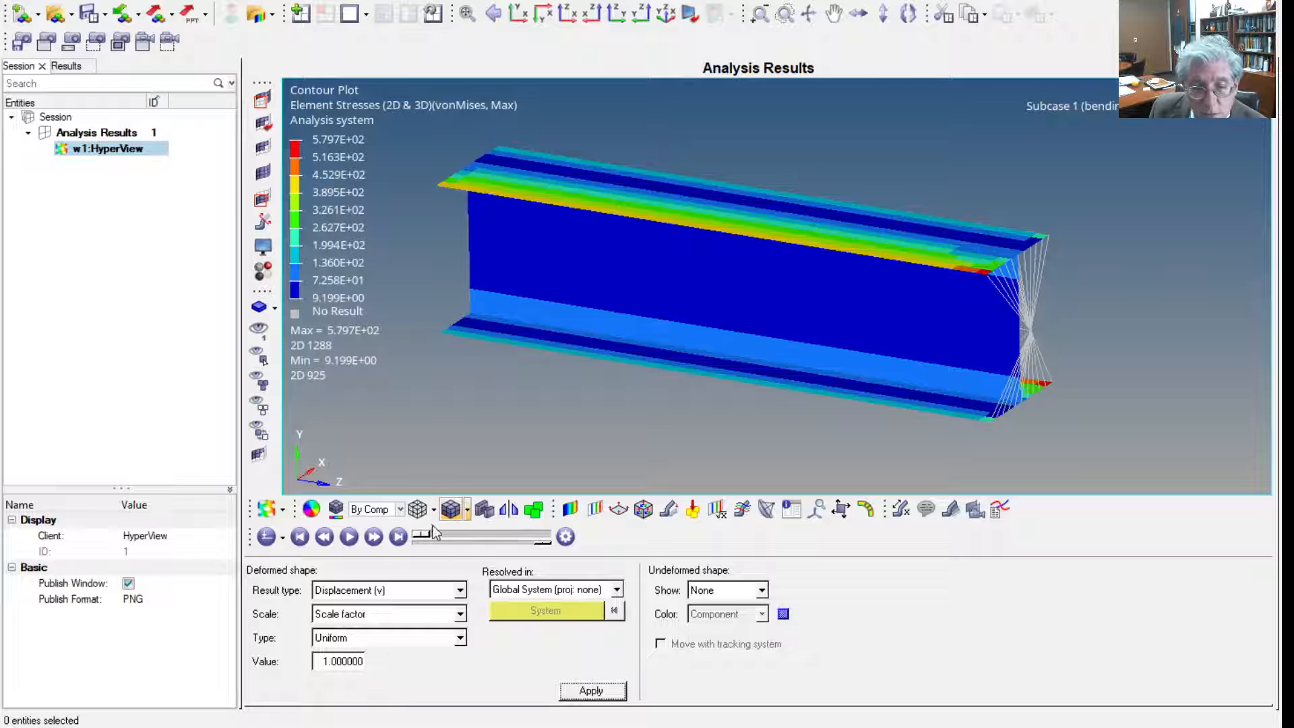
{"action": "left_click_drag", "start_coordinate": [430, 534], "coordinate": [549, 530]}
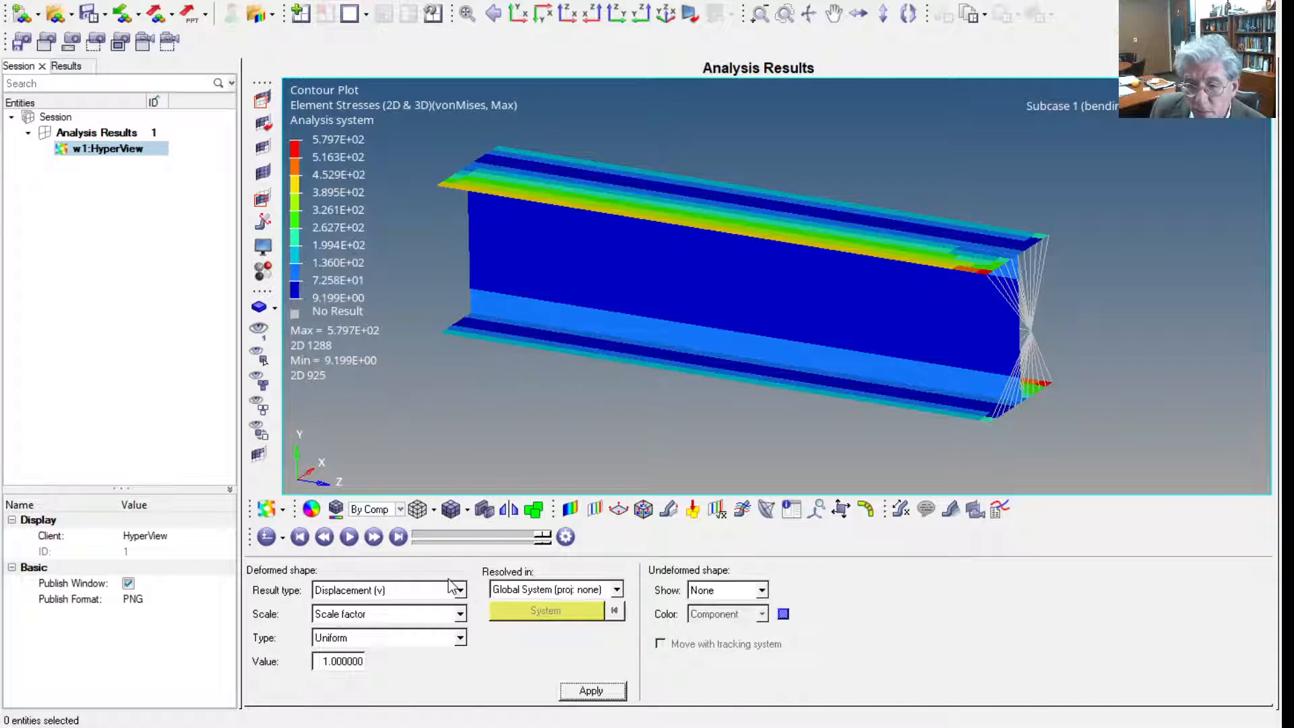
{"action": "left_click", "coordinate": [345, 658]}
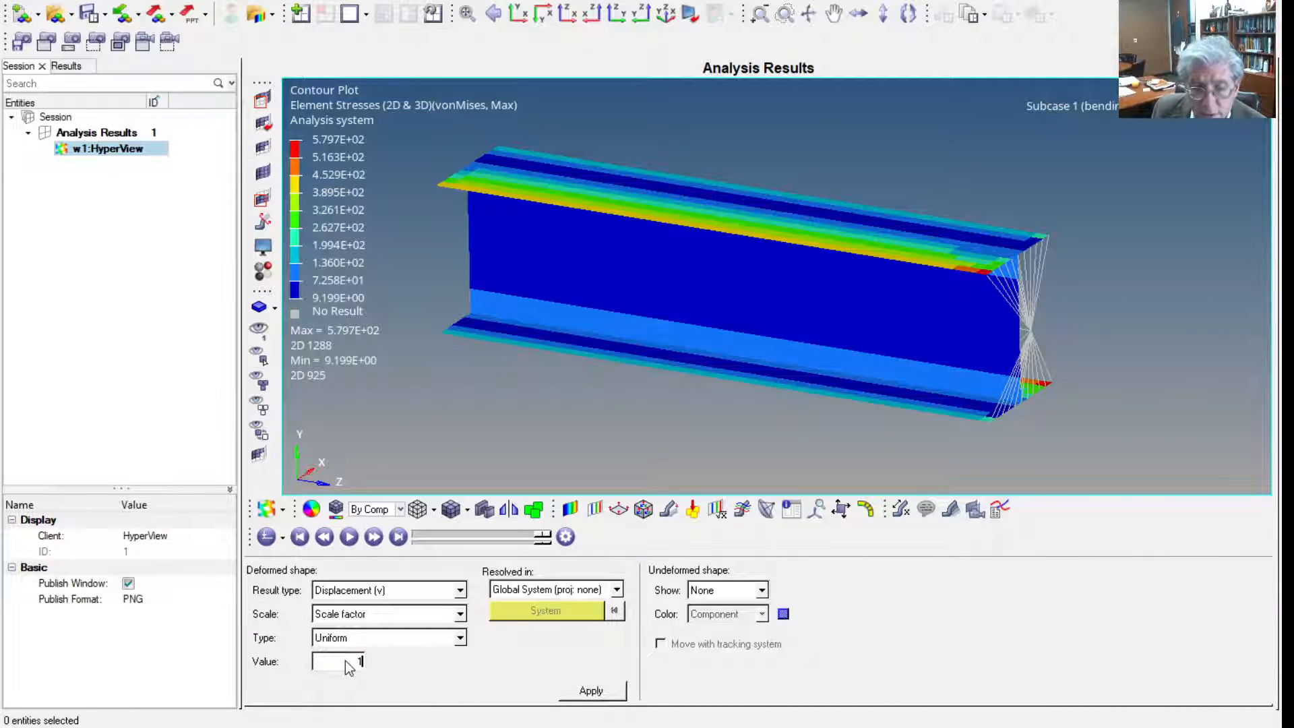
{"action": "type", "text": "500"}
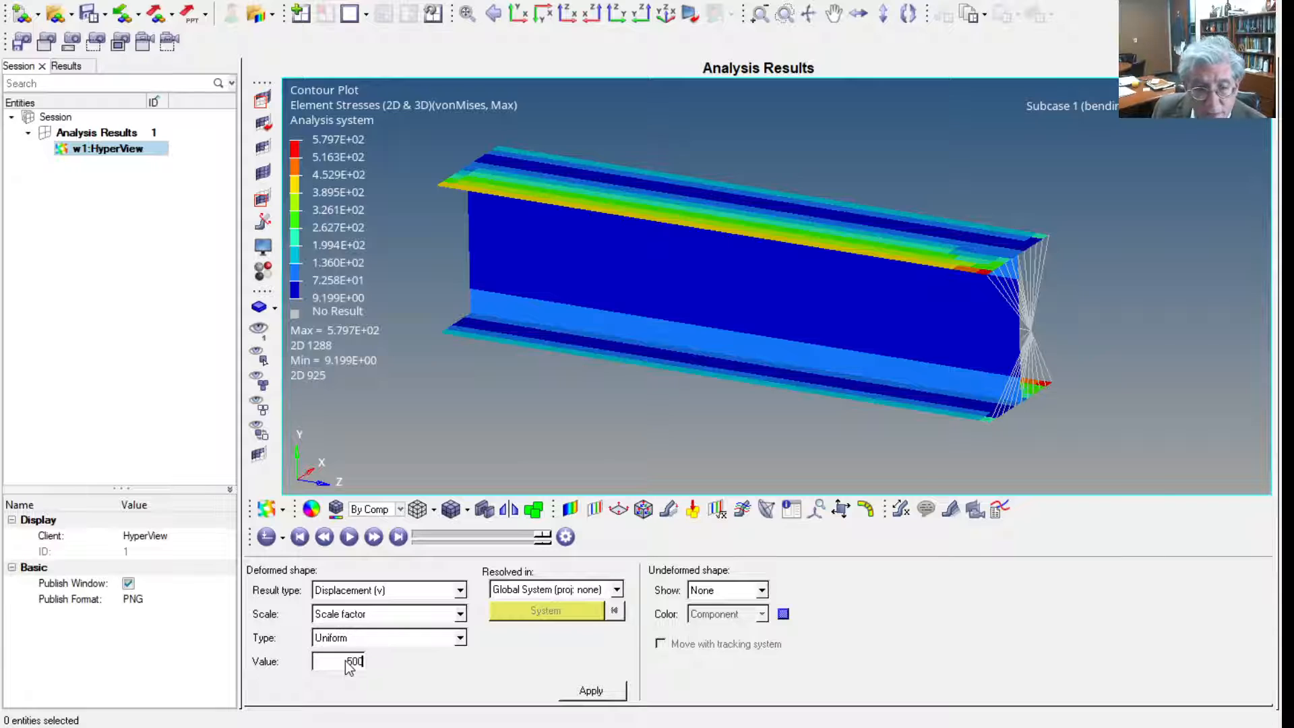
{"action": "key", "text": "Return"}
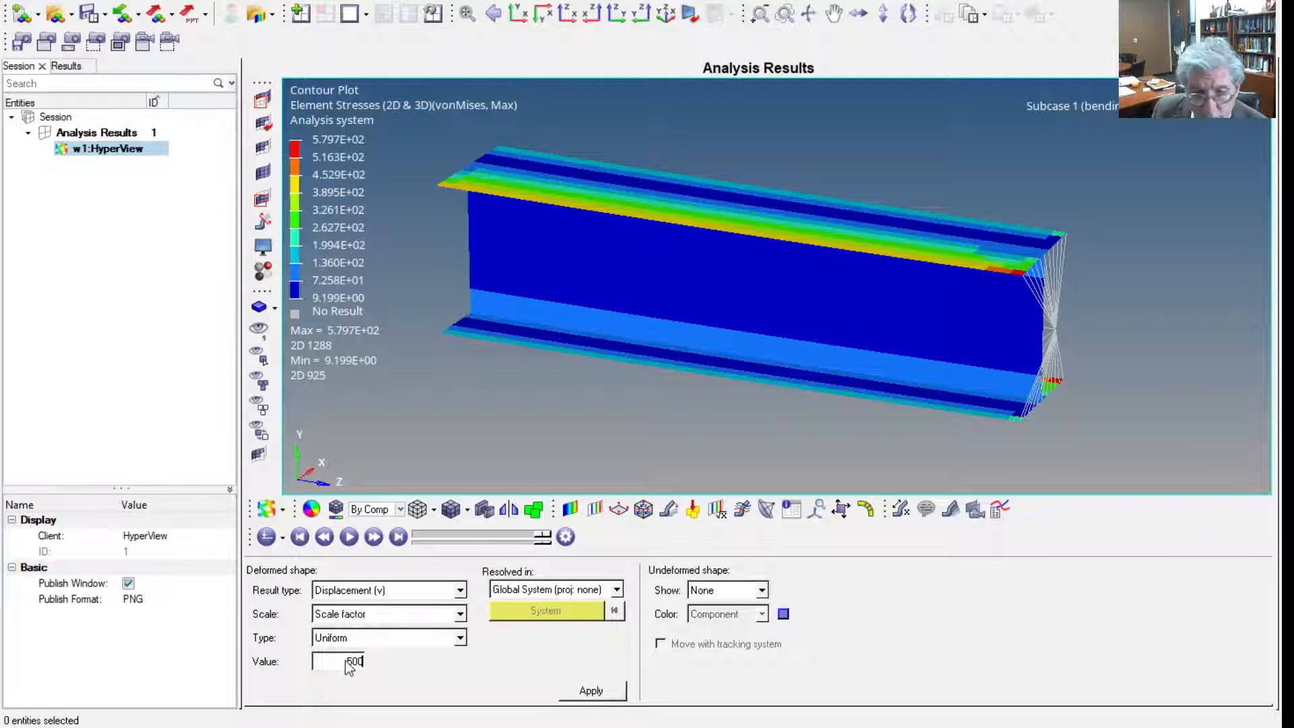
{"action": "left_click", "coordinate": [576, 692]}
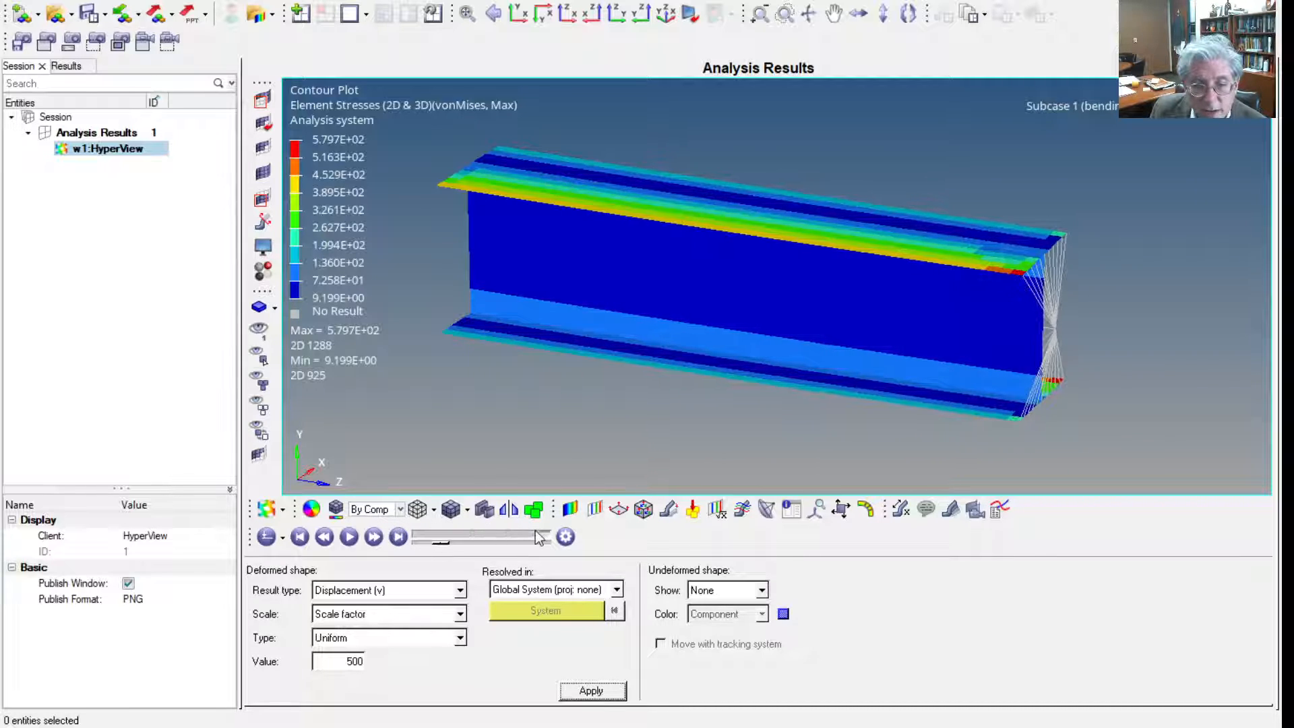
Animate the deformed beam and examine its bending from different view angles
{"action": "left_click", "coordinate": [353, 538]}
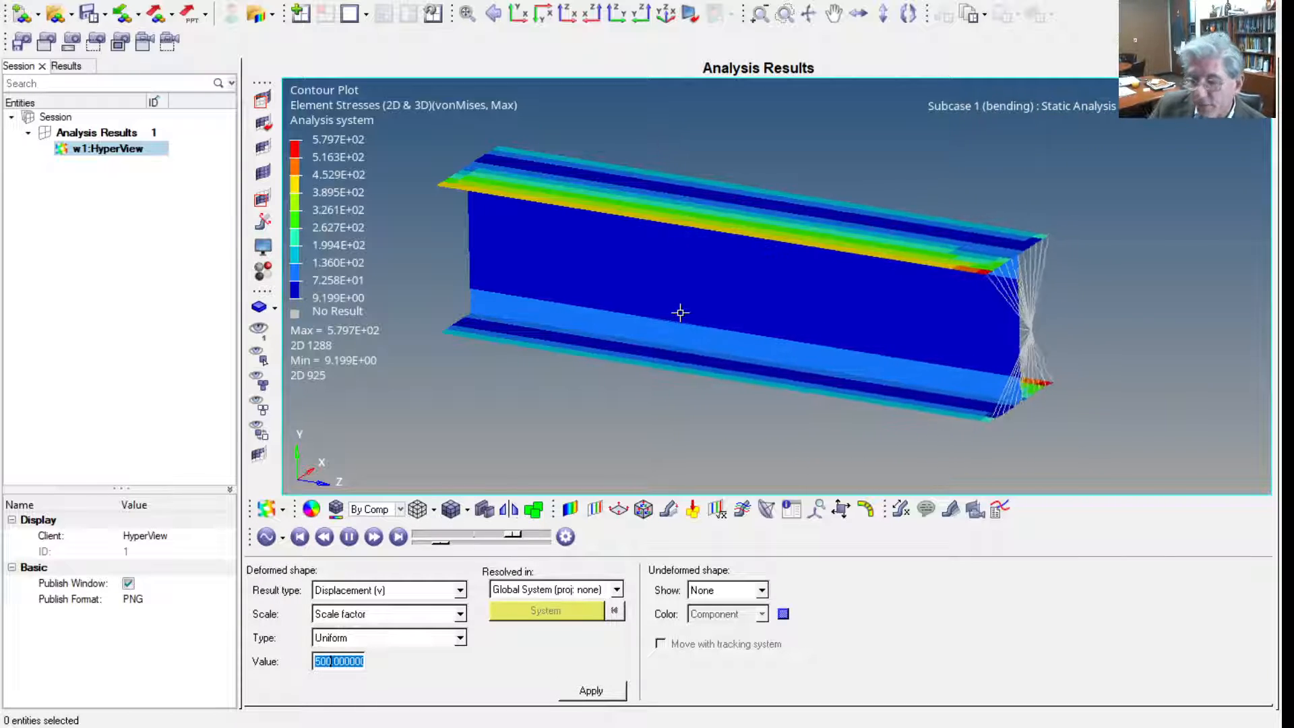
{"action": "left_click_drag", "start_coordinate": [680, 312], "coordinate": [676, 387], "text": "ctrl"}
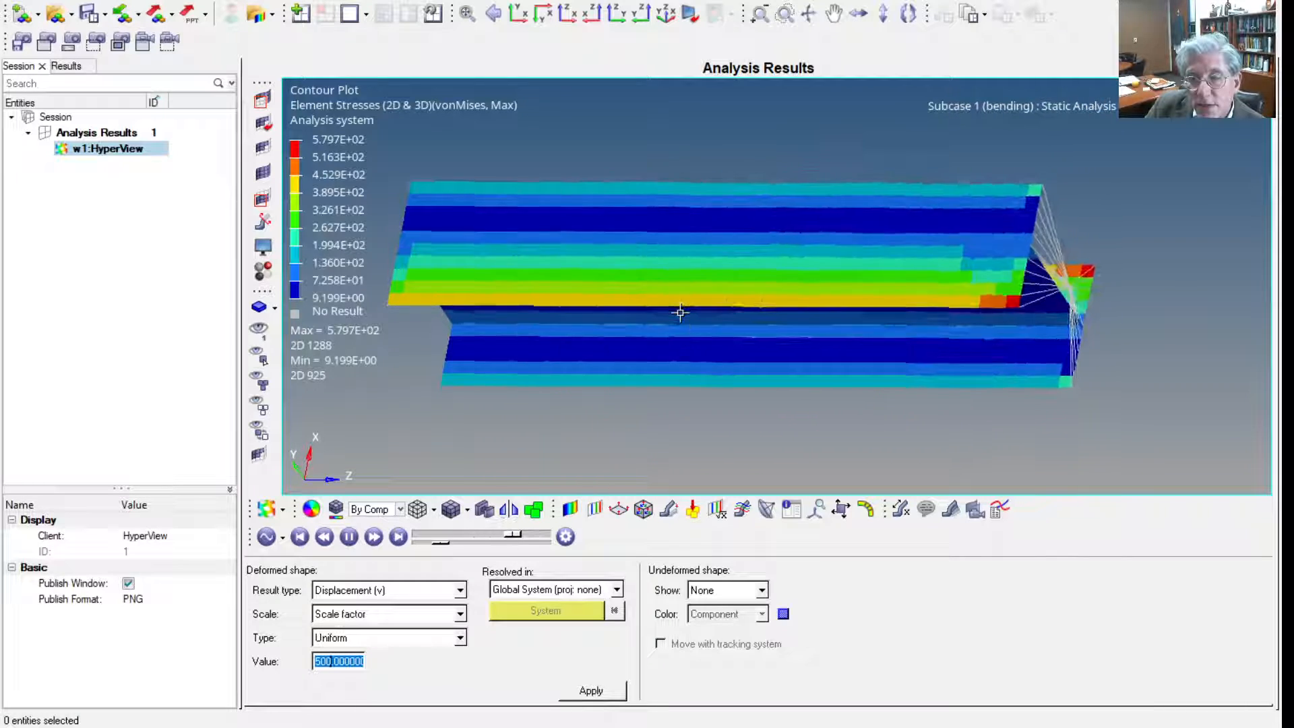
{"action": "mouse_move", "coordinate": [680, 312]}
{"action": "left_mouse_down", "text": "ctrl"}
{"action": "mouse_move", "coordinate": [682, 235]}
{"action": "mouse_move", "coordinate": [683, 307]}
{"action": "mouse_move", "coordinate": [626, 315]}
{"action": "mouse_move", "coordinate": [680, 312]}
{"action": "left_mouse_up", "text": "ctrl"}
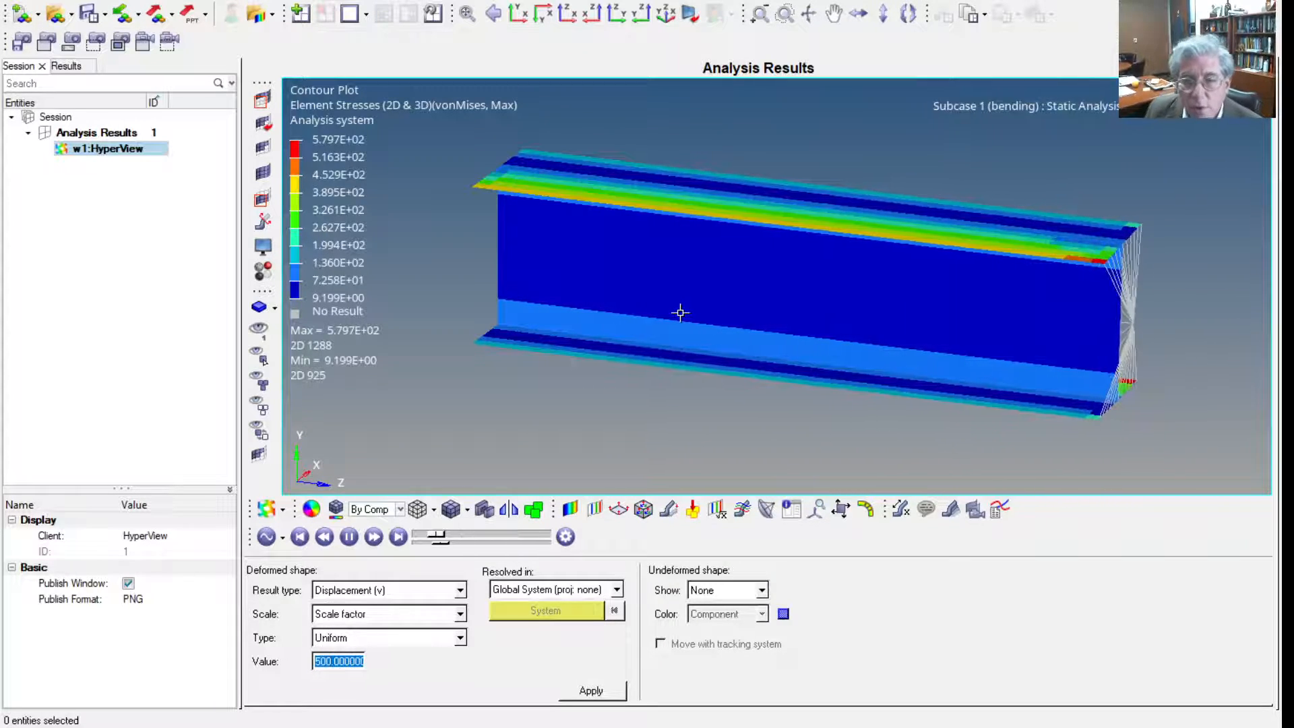
{"action": "left_click", "coordinate": [570, 691]}
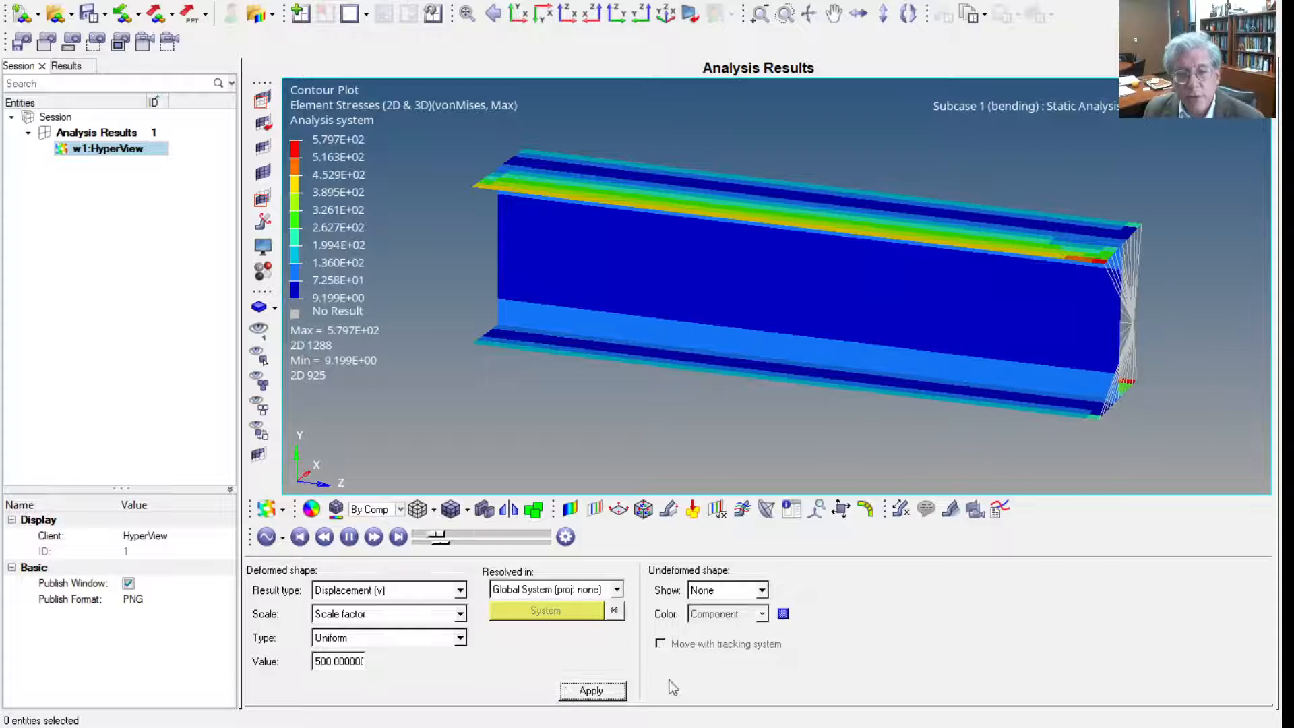
Contour the in-plane P1 (major) element stress in the elemental system, and switch the contour to ZZ stress in the global system
{"action": "left_click", "coordinate": [570, 509]}
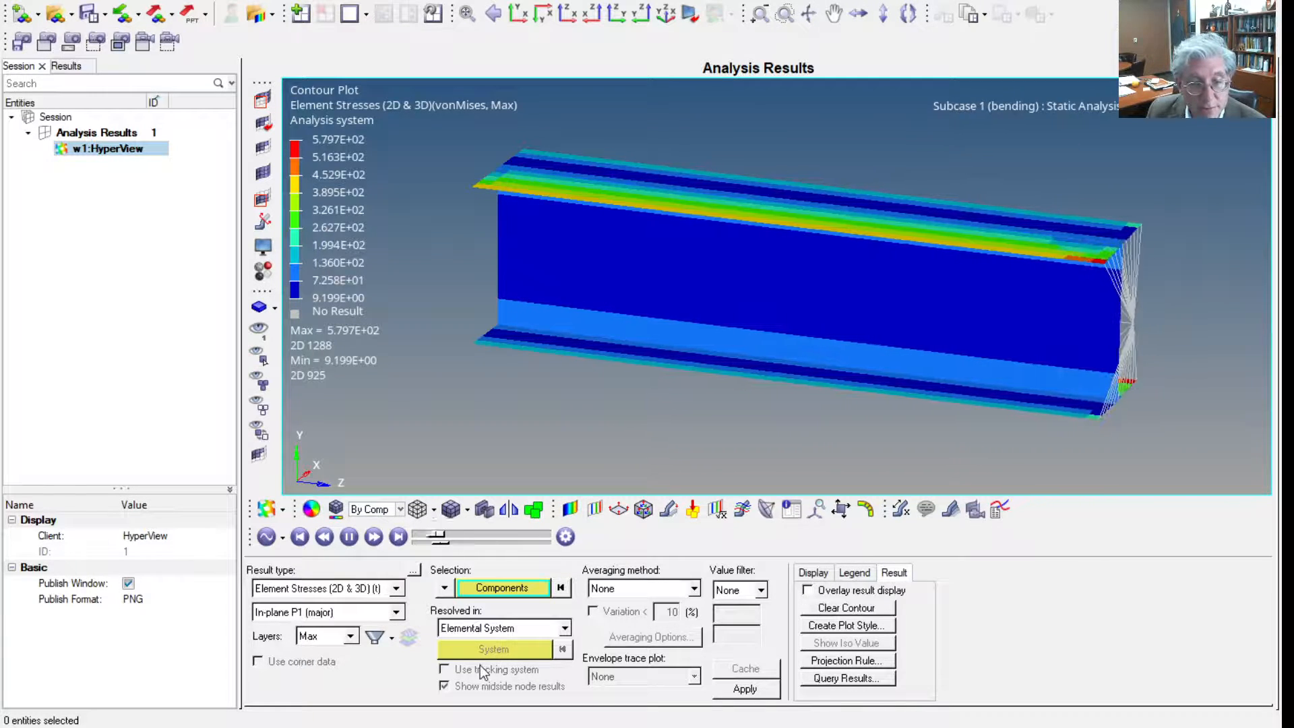
{"action": "left_click", "coordinate": [745, 690]}
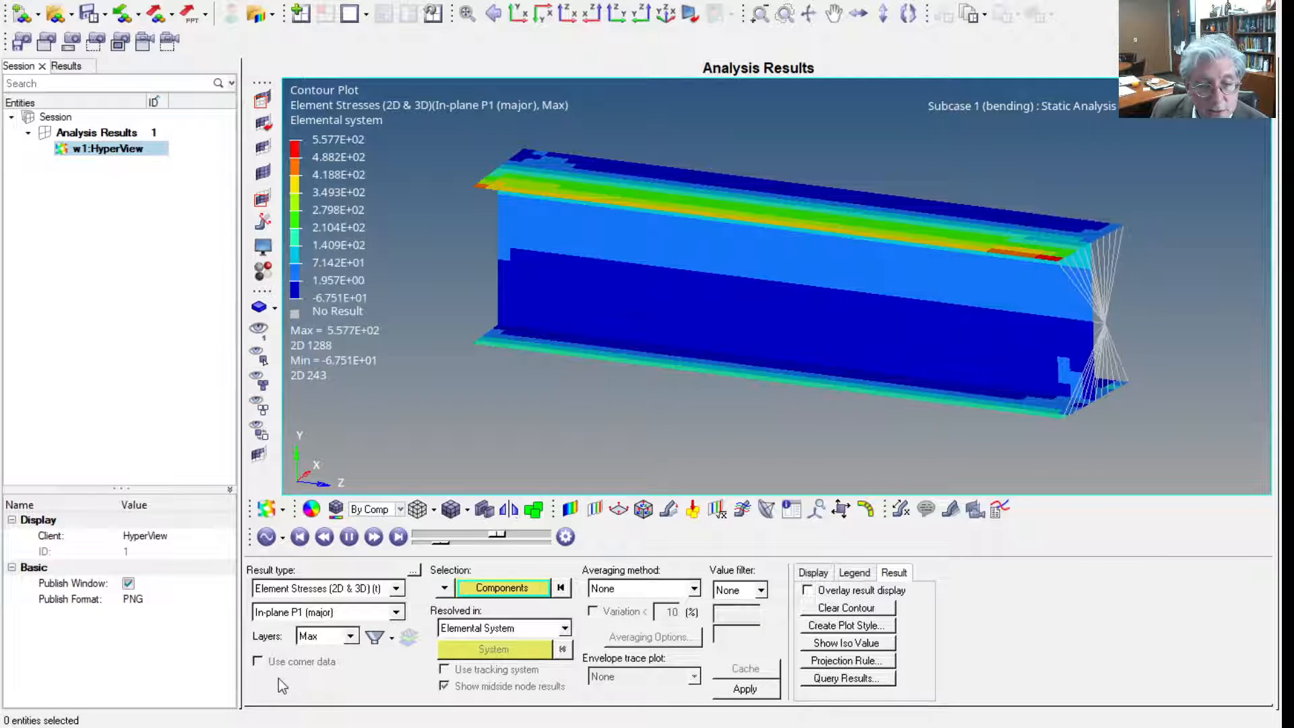
{"action": "left_click", "coordinate": [258, 686]}
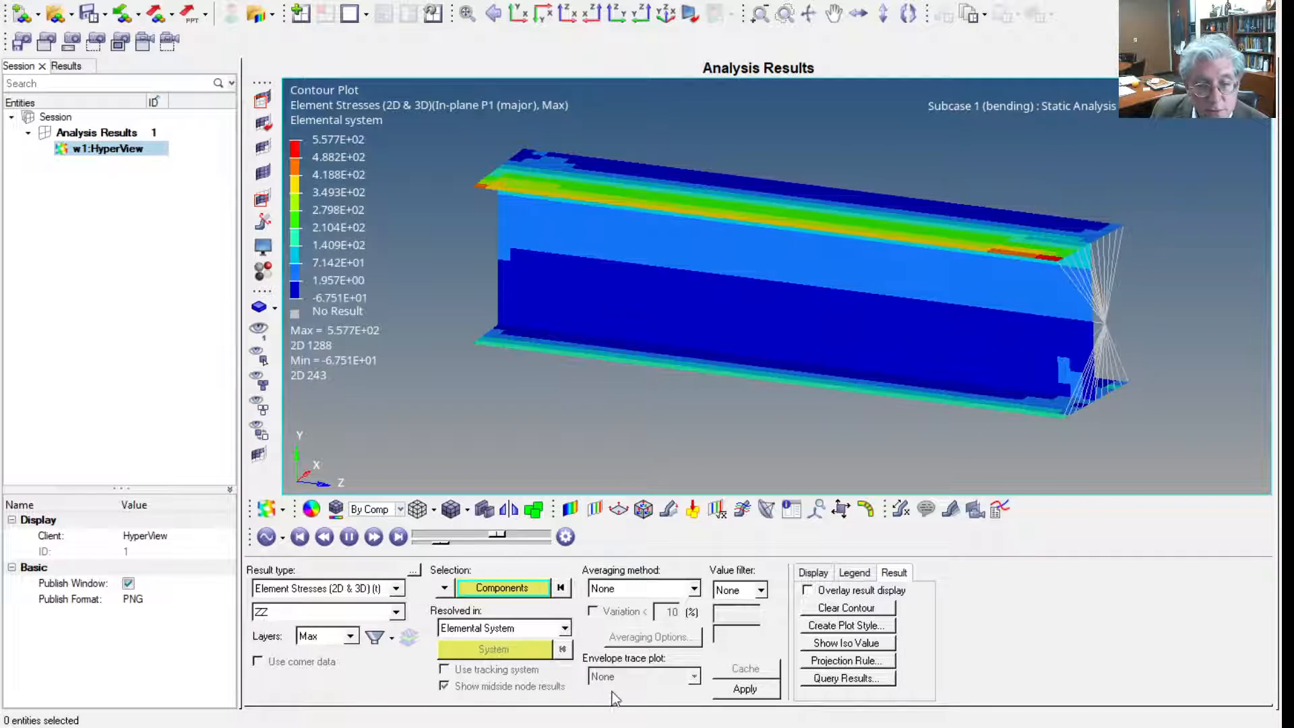
{"action": "left_click", "coordinate": [486, 665]}
{"action": "left_click", "coordinate": [743, 691]}
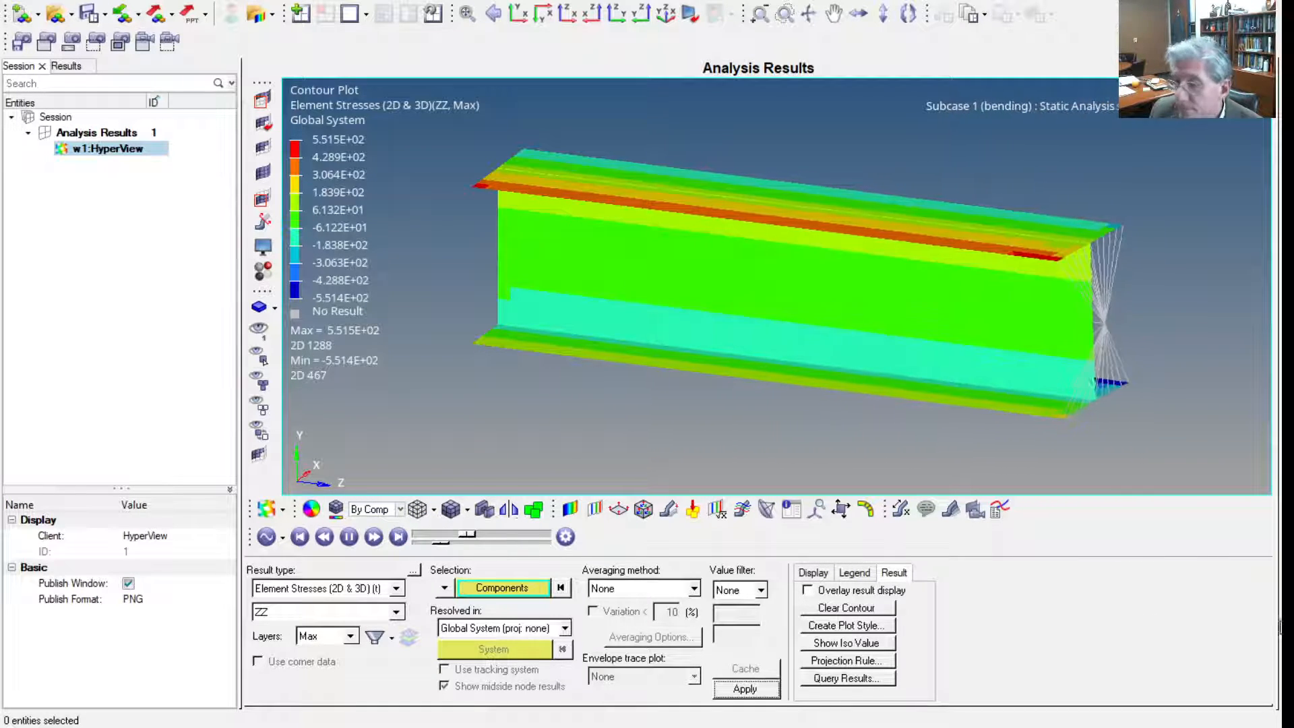
{"action": "left_click", "coordinate": [348, 537]}
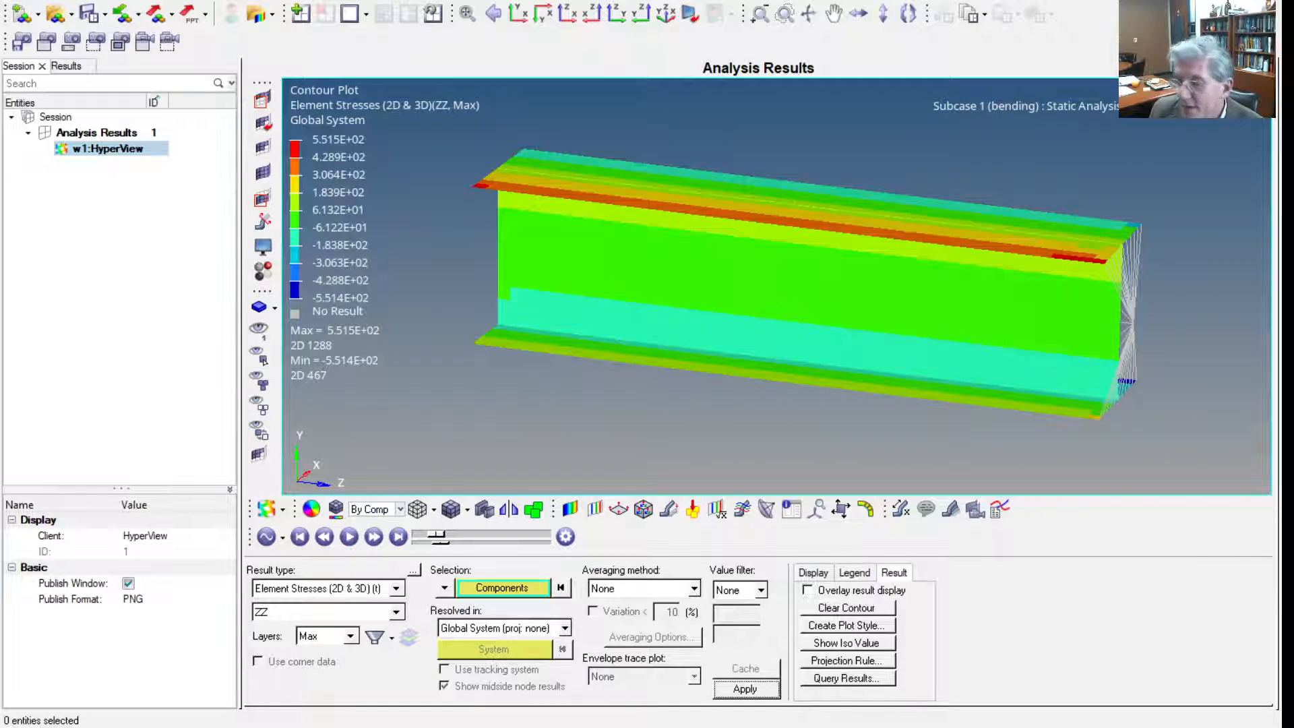